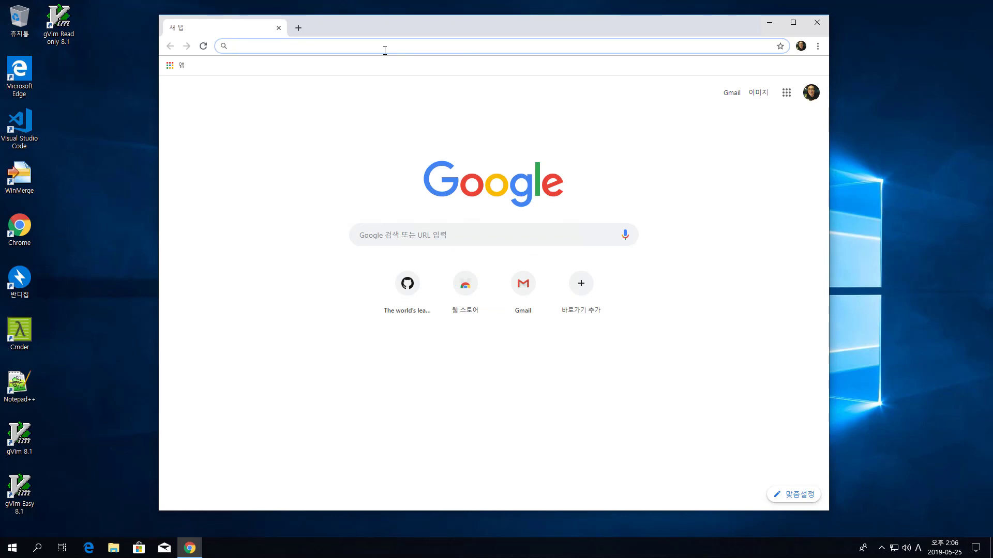
Step: Run a Google search for 'mariadb' from Chrome's address bar
{"action": "left_click", "coordinate": [403, 238]}
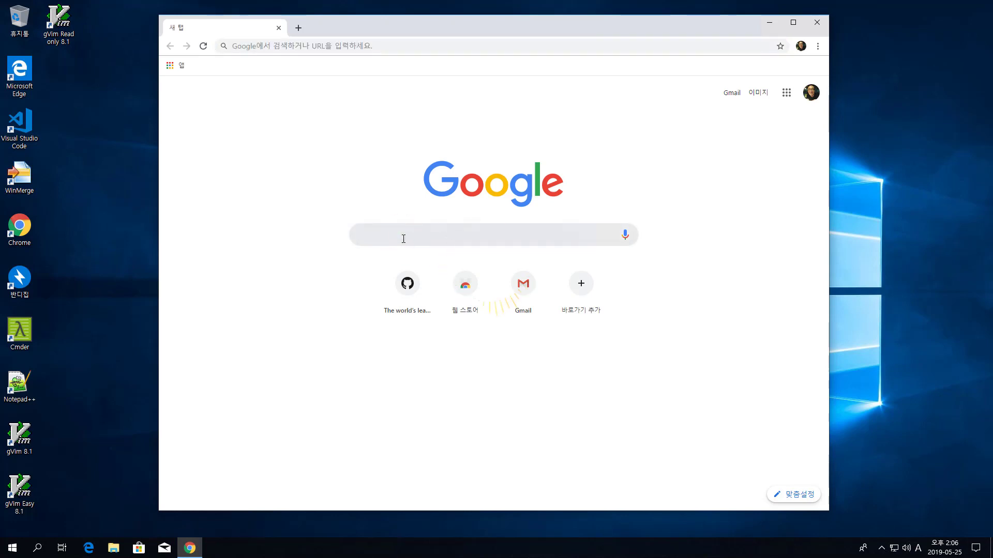
{"action": "type", "text": "maria"}
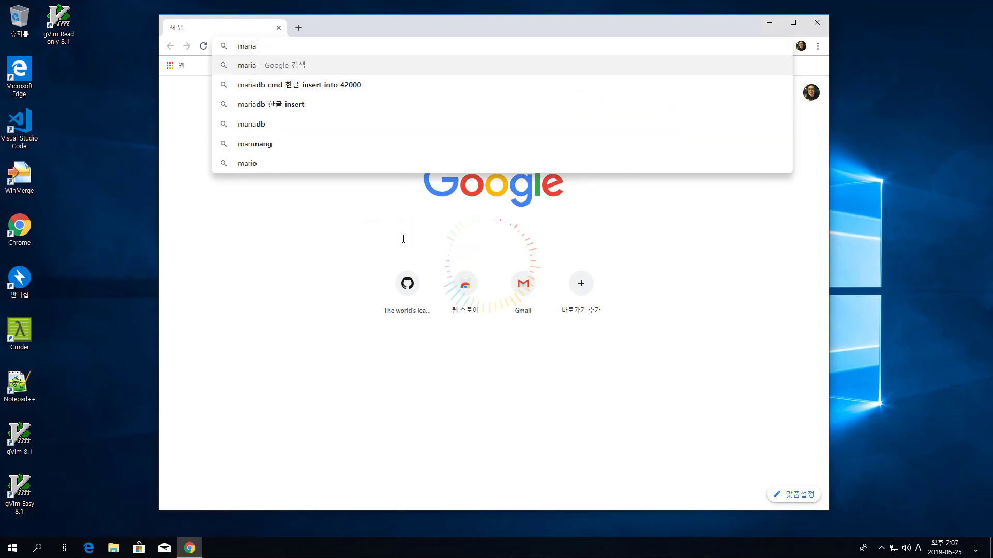
{"action": "type", "text": "db"}
{"action": "key", "text": "Return"}
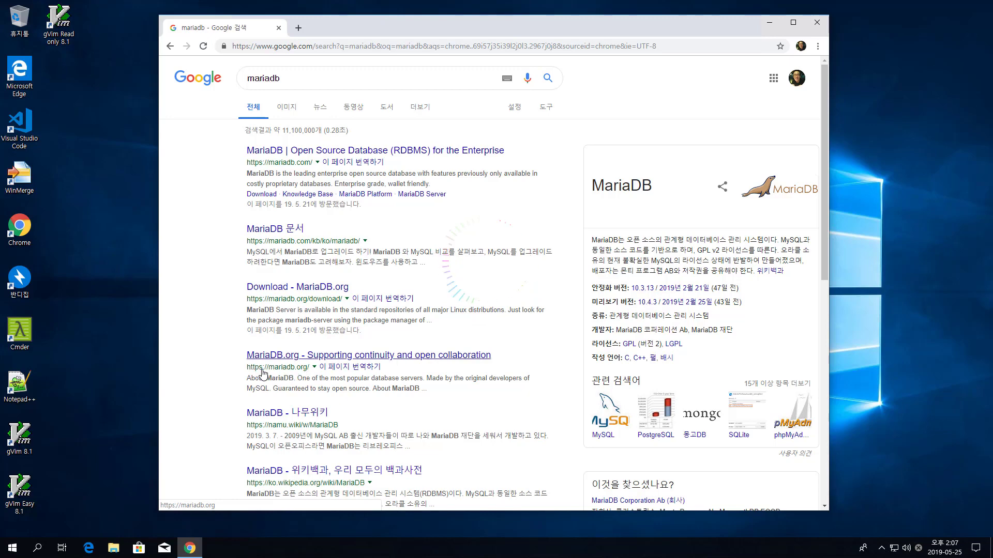
Step: Open the MariaDB.org result and dismiss the page translation offer
{"action": "left_click", "coordinate": [321, 356]}
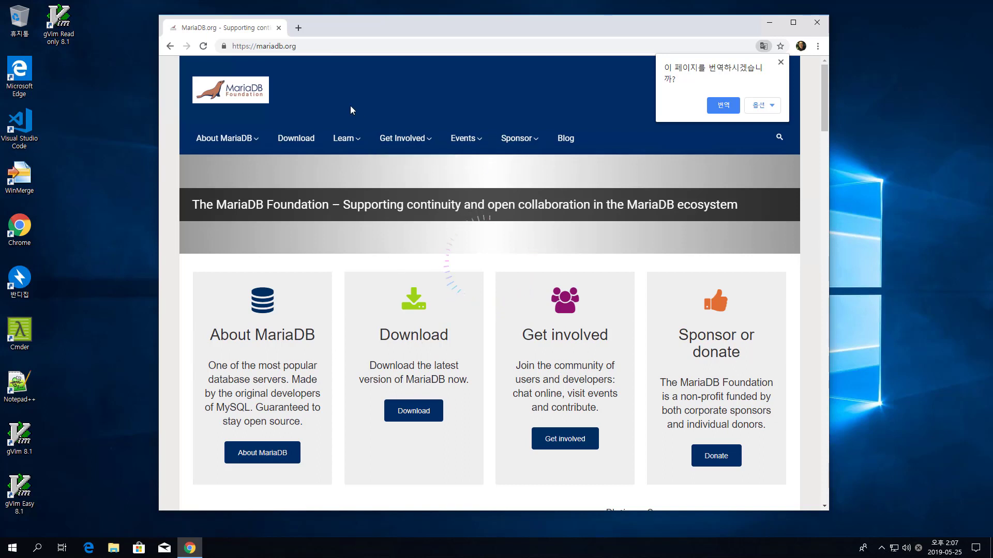
{"action": "left_click", "coordinate": [305, 46]}
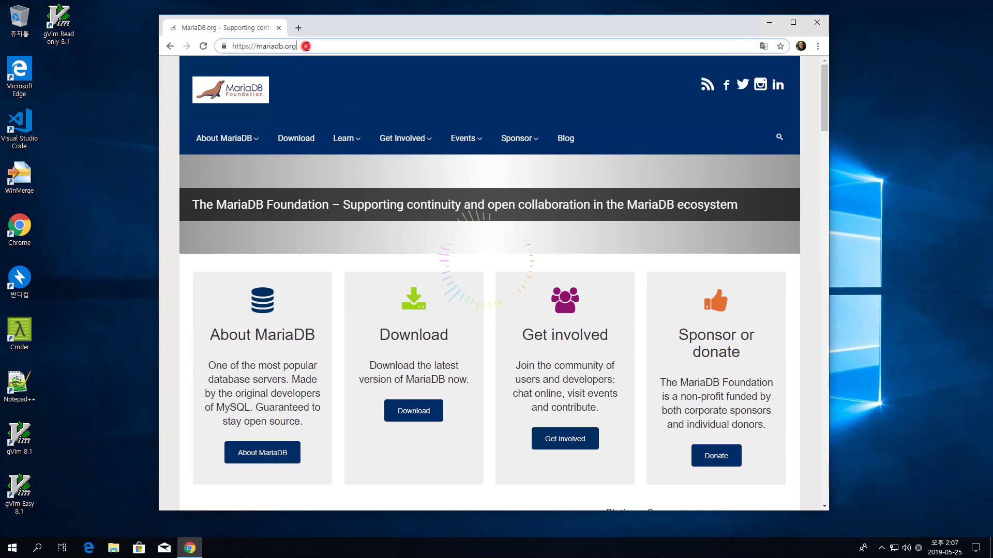
{"action": "left_click", "coordinate": [300, 46]}
{"action": "scroll", "coordinate": [495, 344], "scroll_direction": "down", "scroll_amount": 2}
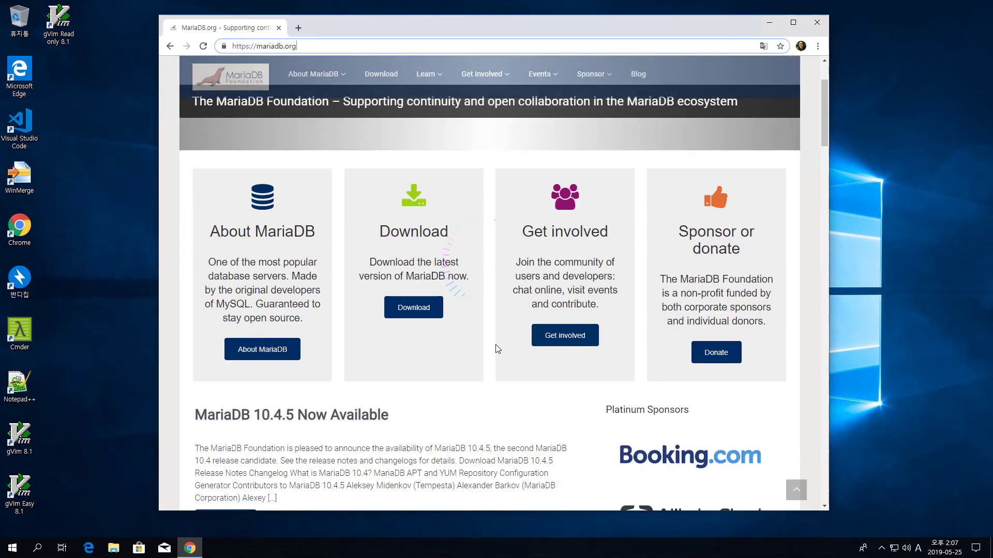
Step: Go to the mariadb.org Download page and read its note about Linux repositories
{"action": "left_click", "coordinate": [434, 310]}
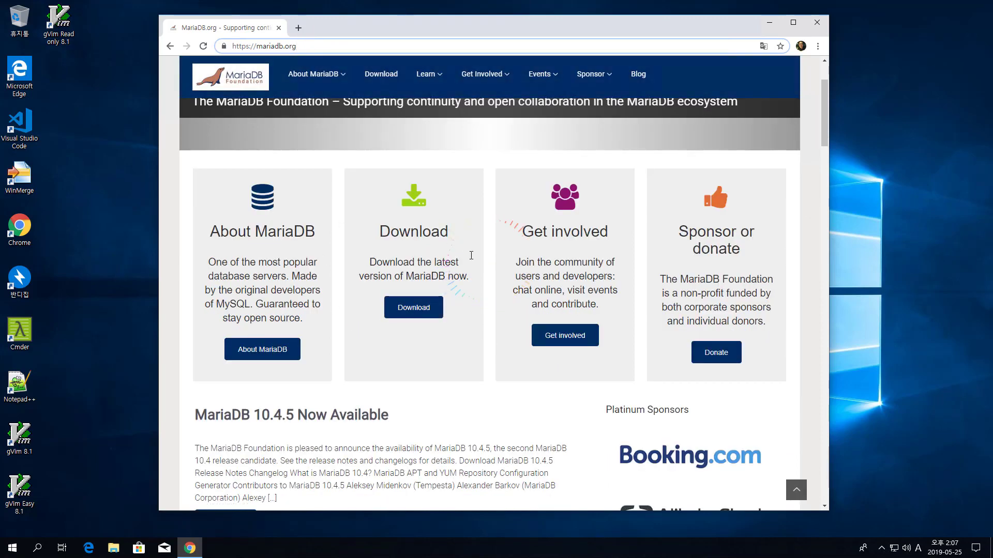
{"action": "left_click", "coordinate": [436, 313]}
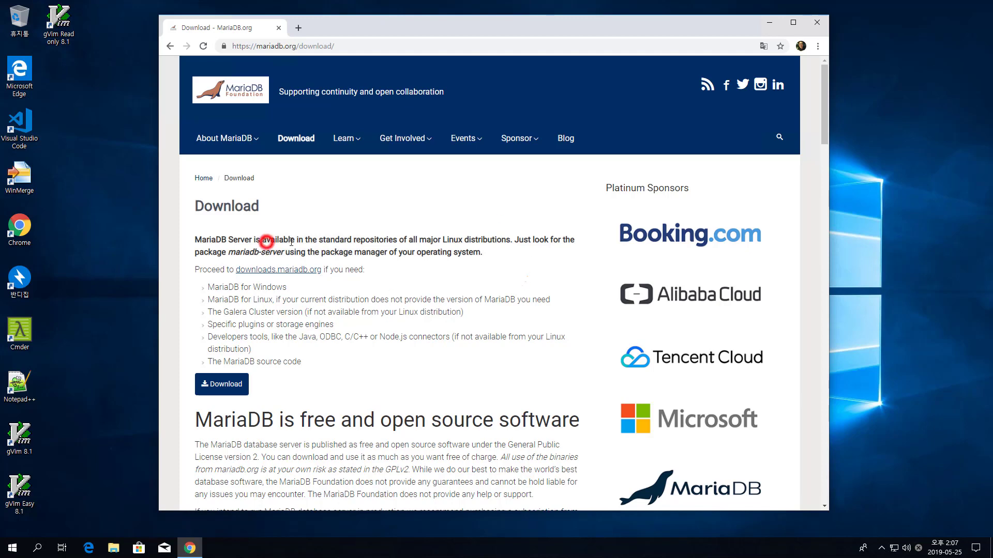
{"action": "left_click_drag", "start_coordinate": [266, 244], "coordinate": [470, 253]}
{"action": "left_click", "coordinate": [470, 253]}
{"action": "scroll", "coordinate": [330, 269], "scroll_direction": "down", "scroll_amount": 4}
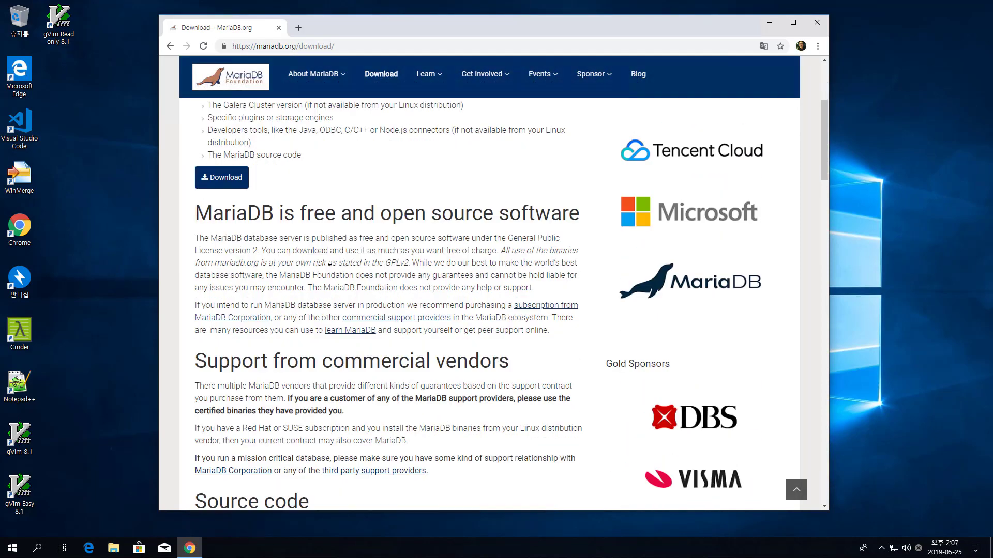
{"action": "scroll", "coordinate": [330, 269], "scroll_direction": "up", "scroll_amount": 4}
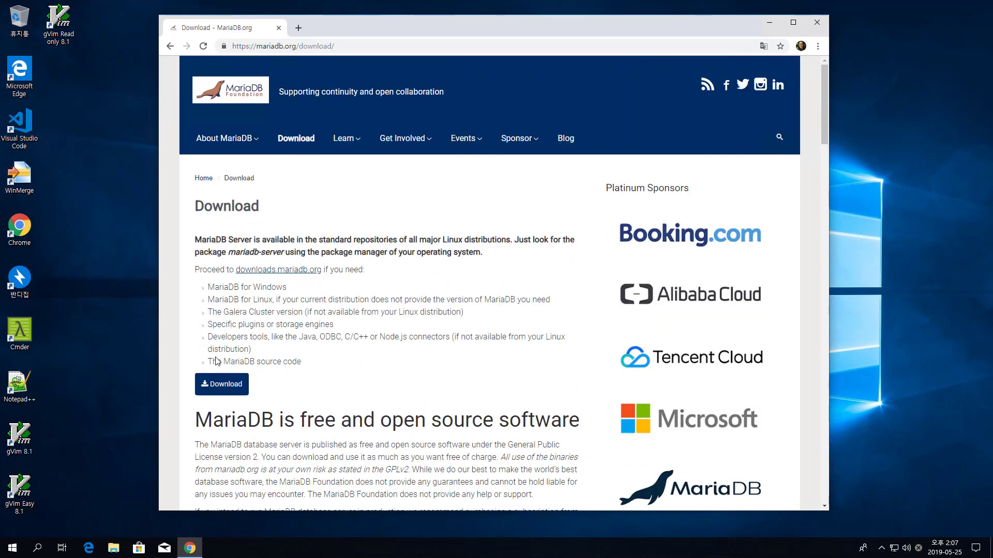
Step: On downloads.mariadb.org, open the 10.3.15 Stable release files filtered to Windows packages
{"action": "left_click", "coordinate": [236, 391]}
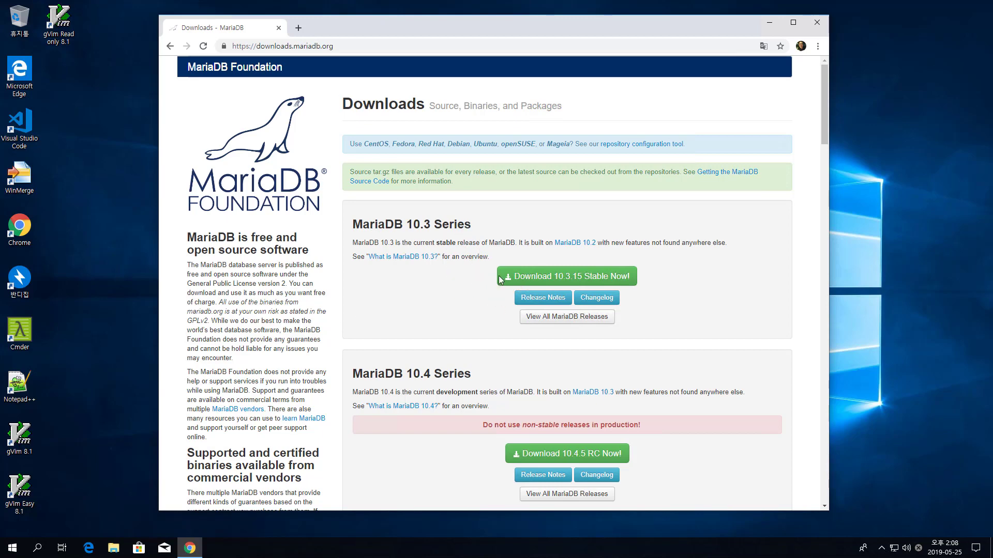
{"action": "left_click", "coordinate": [530, 284]}
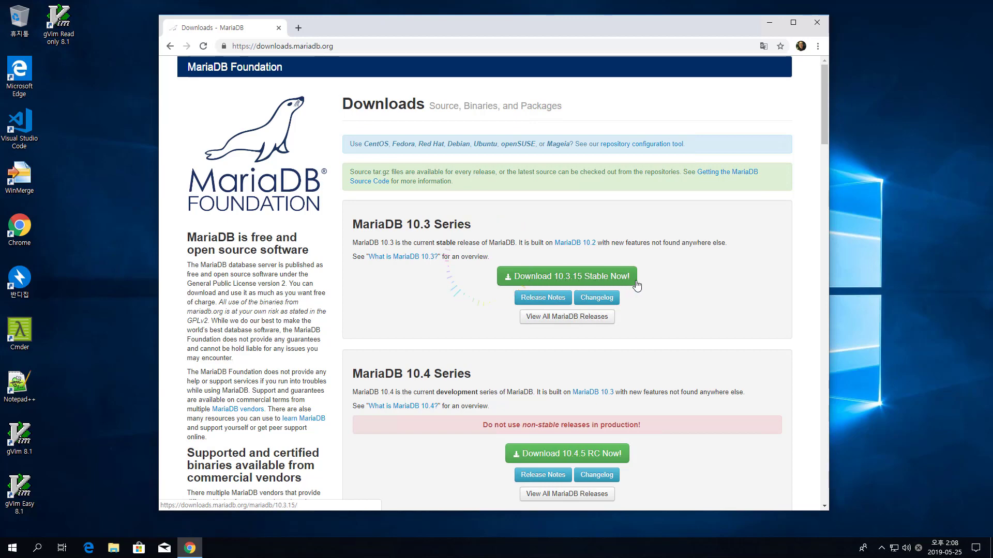
{"action": "left_click", "coordinate": [580, 280]}
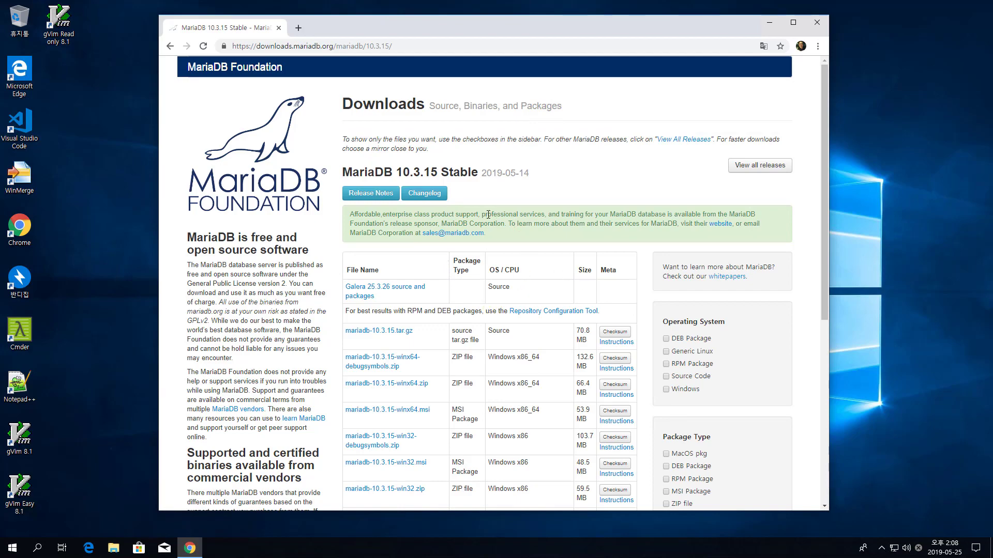
{"action": "scroll", "coordinate": [602, 293], "scroll_direction": "down", "scroll_amount": 7}
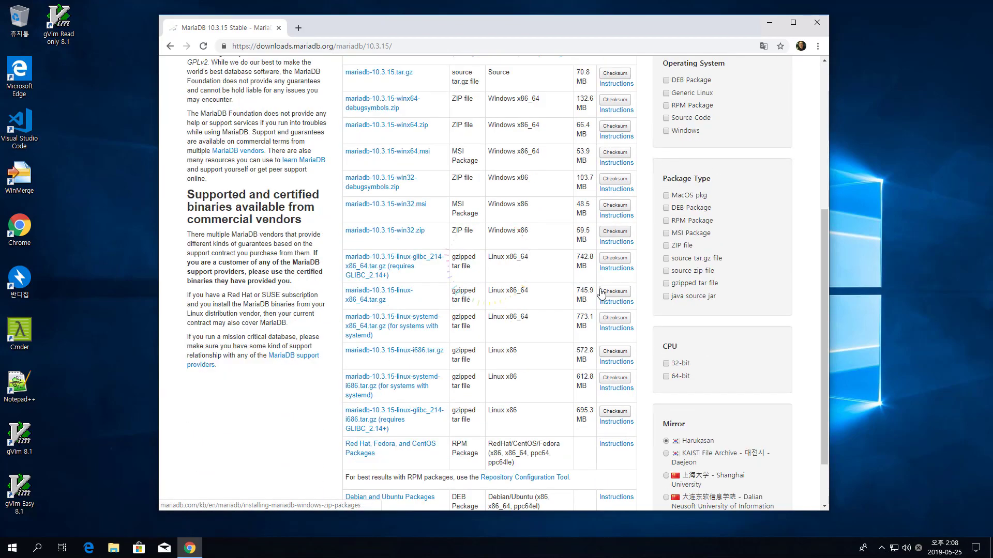
{"action": "scroll", "coordinate": [601, 294], "scroll_direction": "up", "scroll_amount": 7}
{"action": "scroll", "coordinate": [601, 294], "scroll_direction": "up", "scroll_amount": 1}
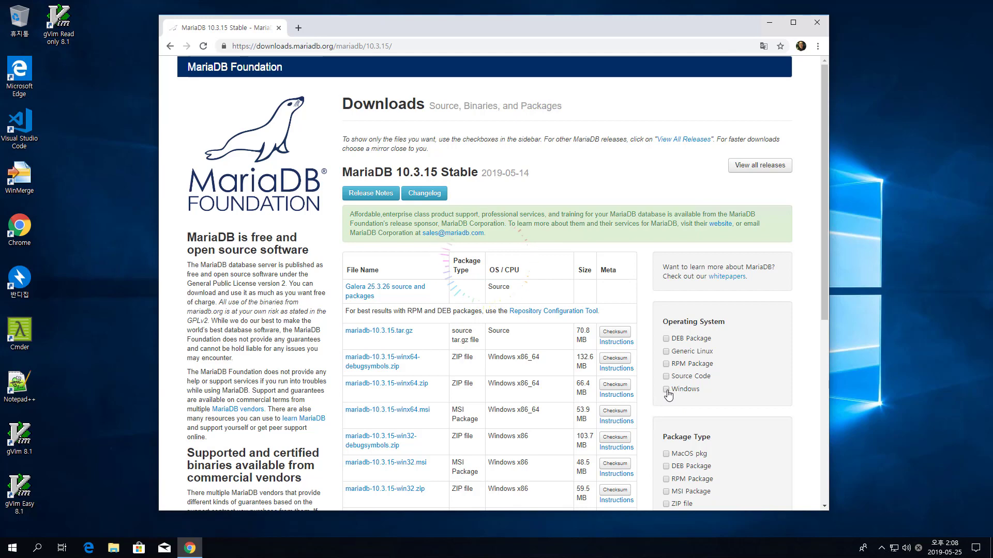
{"action": "left_click", "coordinate": [666, 390]}
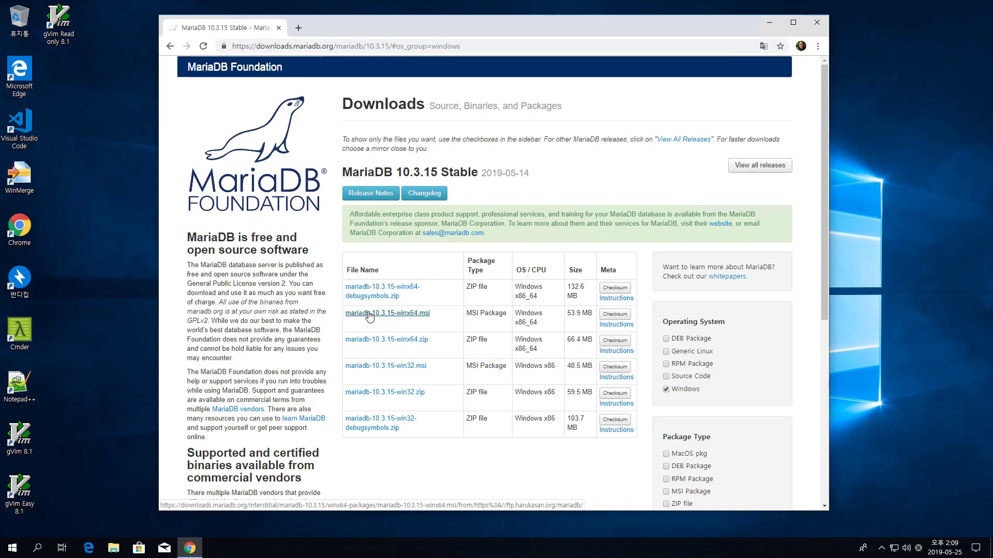
Step: Download mariadb-10.3.15-winx64.msi without signing up, then show it in its folder
{"action": "left_click", "coordinate": [395, 316]}
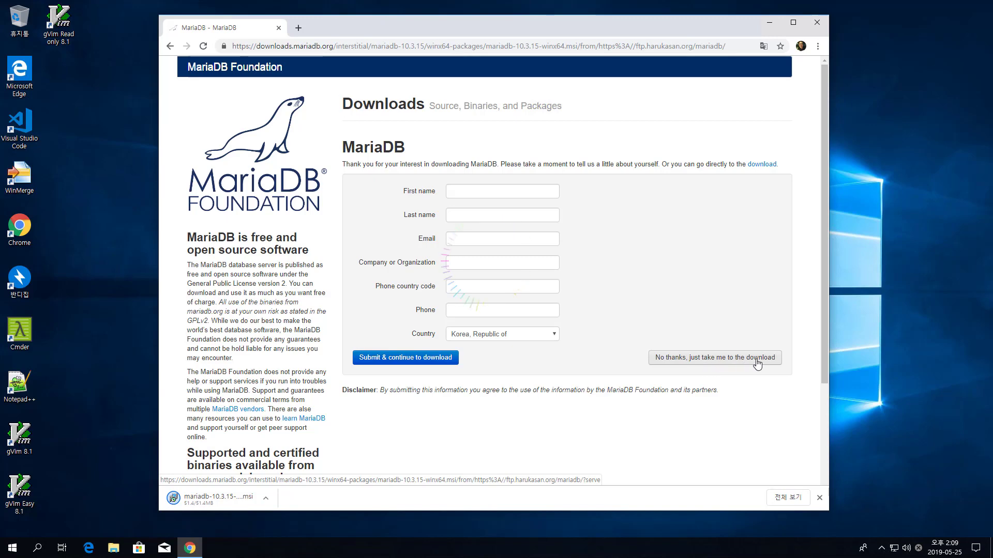
{"action": "left_click", "coordinate": [721, 361]}
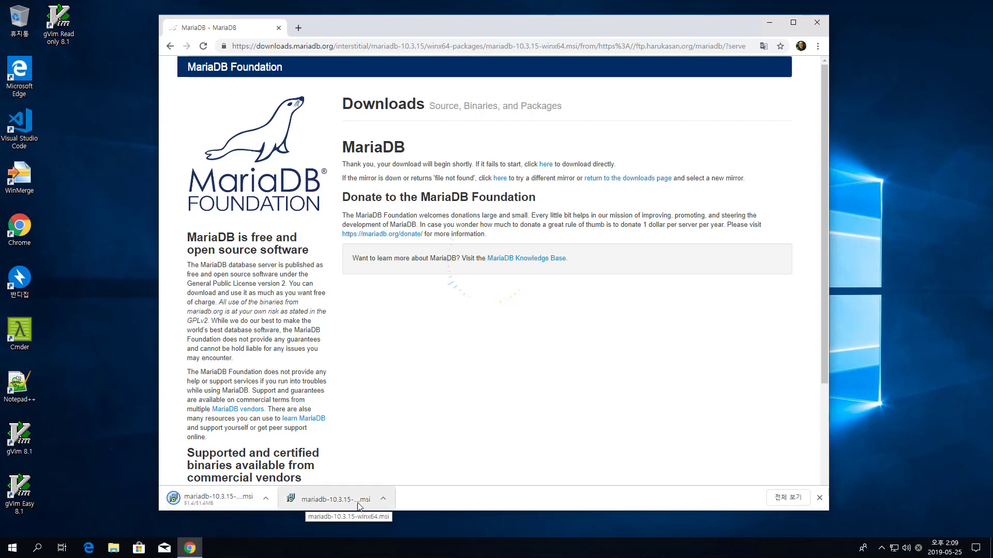
{"action": "left_click", "coordinate": [384, 500]}
{"action": "left_click", "coordinate": [427, 461]}
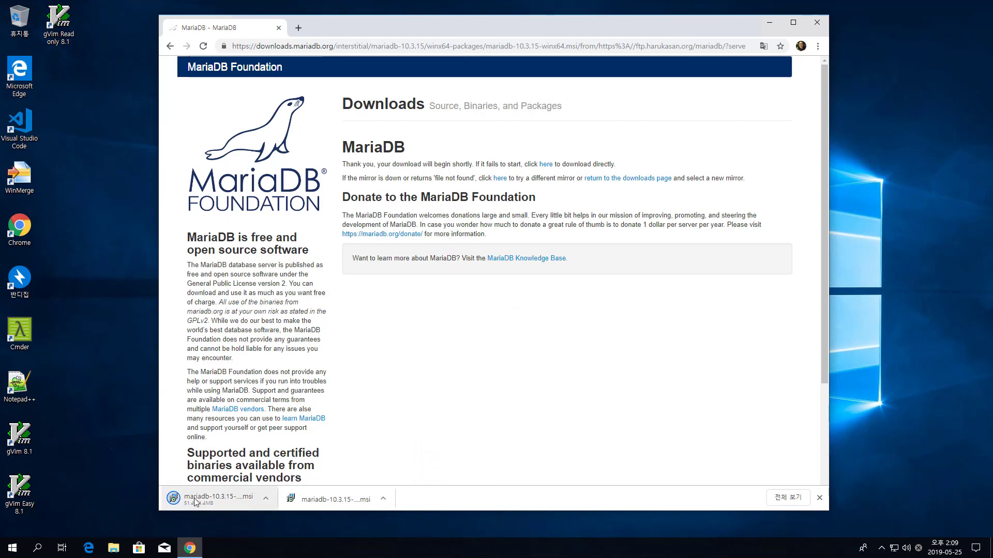
{"action": "left_click", "coordinate": [385, 499]}
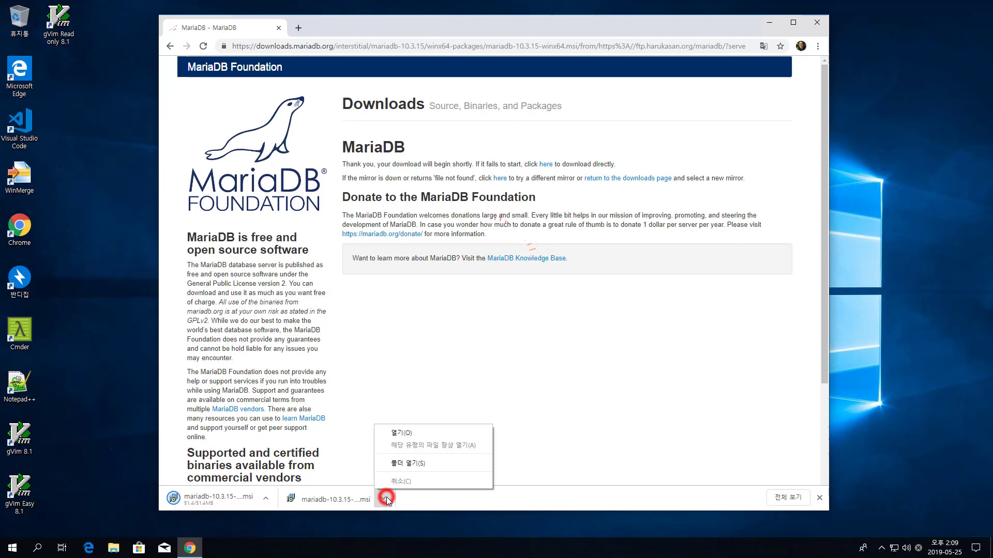
{"action": "left_click", "coordinate": [414, 462]}
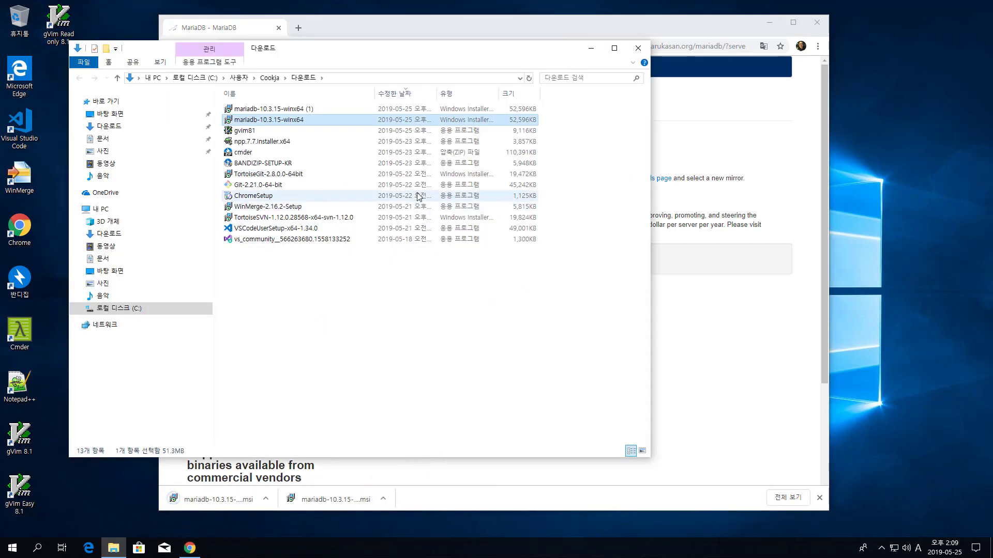
Step: Delete 'mariadb-10.3.15-winx64 (1)' from Downloads and run mariadb-10.3.15-winx64
{"action": "mouse_move", "coordinate": [396, 54]}
{"action": "left_mouse_down"}
{"action": "mouse_move", "coordinate": [426, 67]}
{"action": "mouse_move", "coordinate": [421, 146]}
{"action": "mouse_move", "coordinate": [447, 50]}
{"action": "left_mouse_up"}
{"action": "left_click_drag", "start_coordinate": [448, 43], "coordinate": [448, 43]}
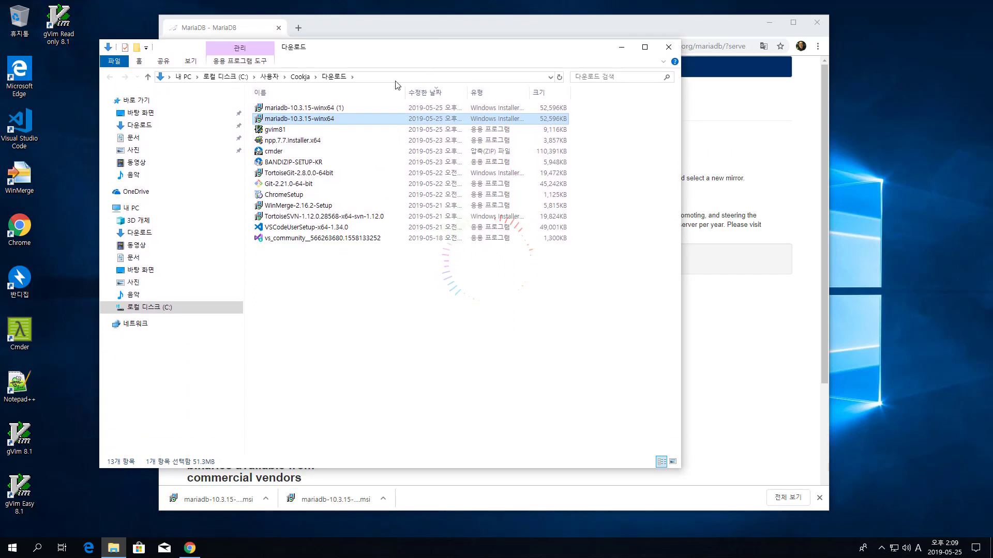
{"action": "left_click", "coordinate": [346, 108]}
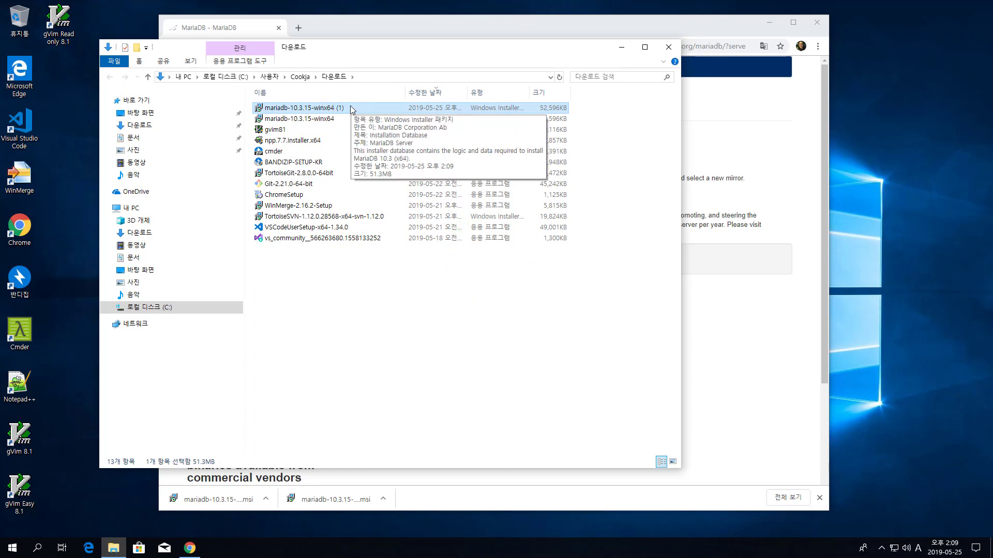
{"action": "right_click", "coordinate": [340, 109]}
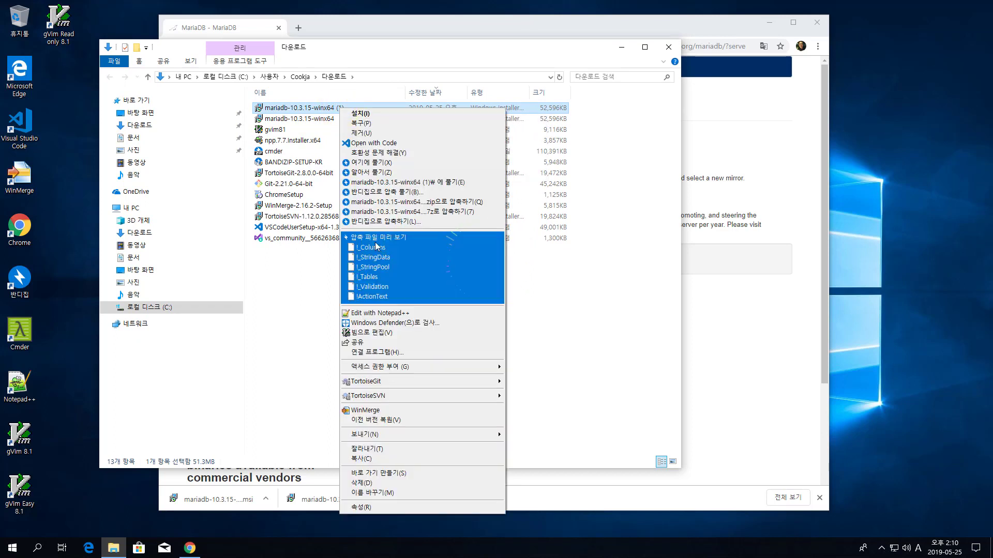
{"action": "left_click", "coordinate": [391, 483]}
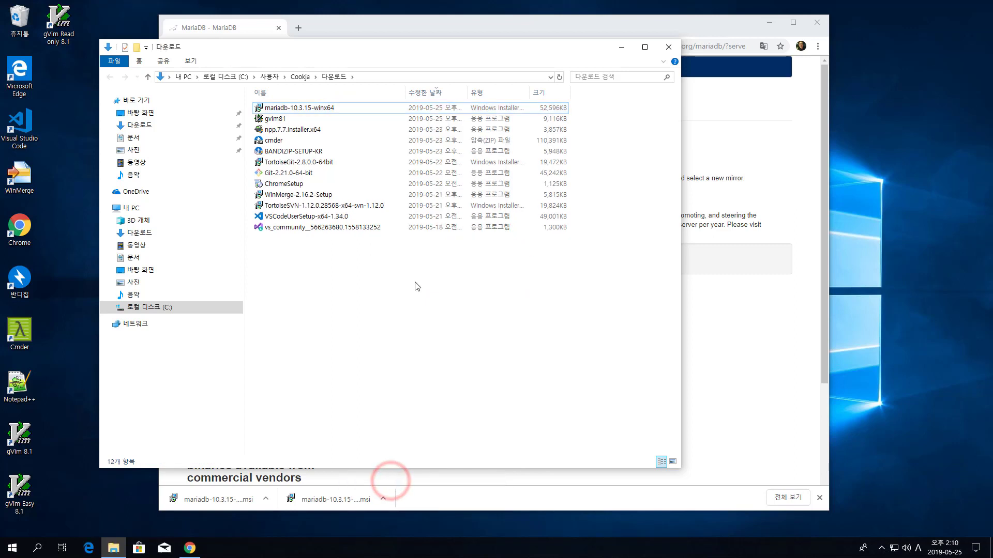
{"action": "left_click", "coordinate": [273, 118]}
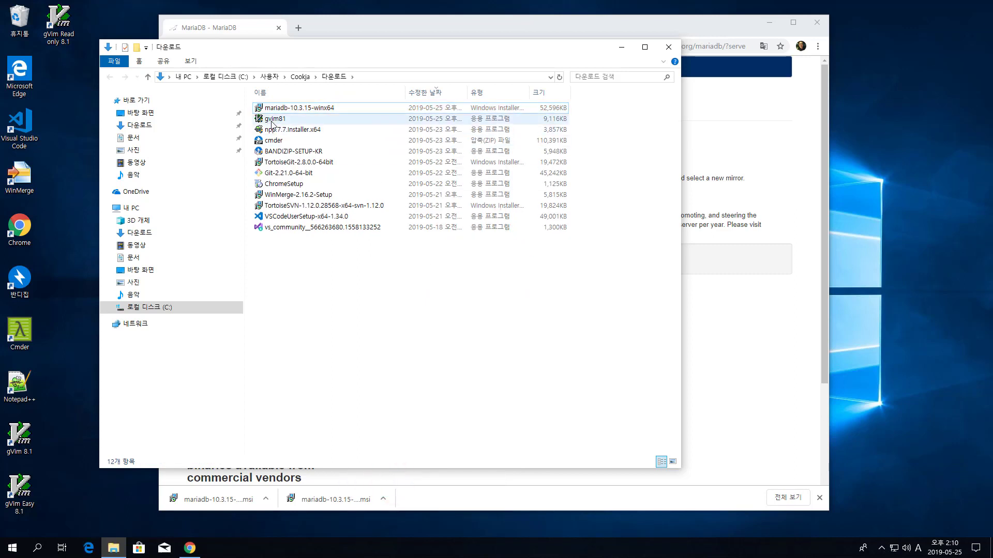
{"action": "double_click", "coordinate": [299, 109]}
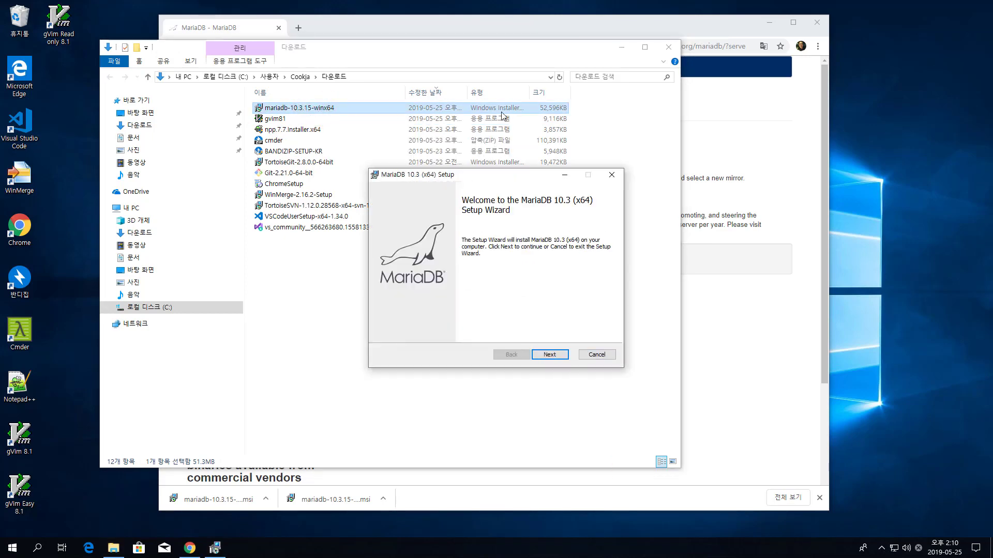
Step: Close Explorer and Chrome, pass the setup welcome page, and accept the GPL license terms
{"action": "left_click", "coordinate": [669, 47]}
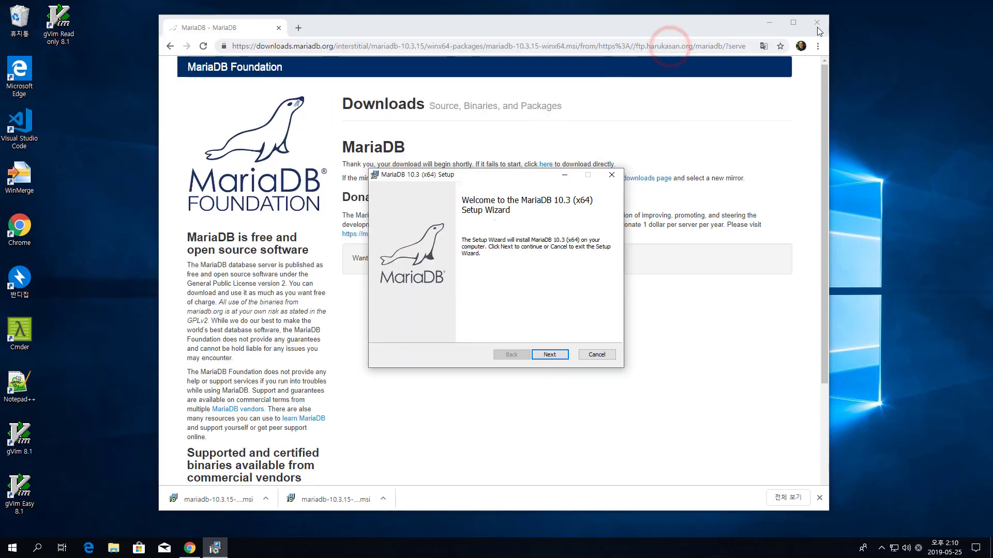
{"action": "left_click", "coordinate": [822, 23]}
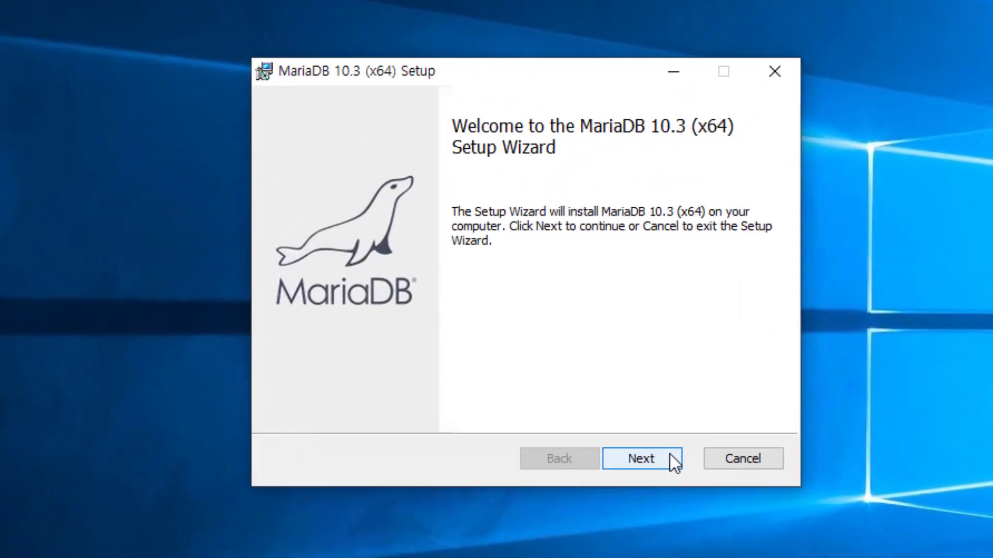
{"action": "left_click", "coordinate": [669, 454]}
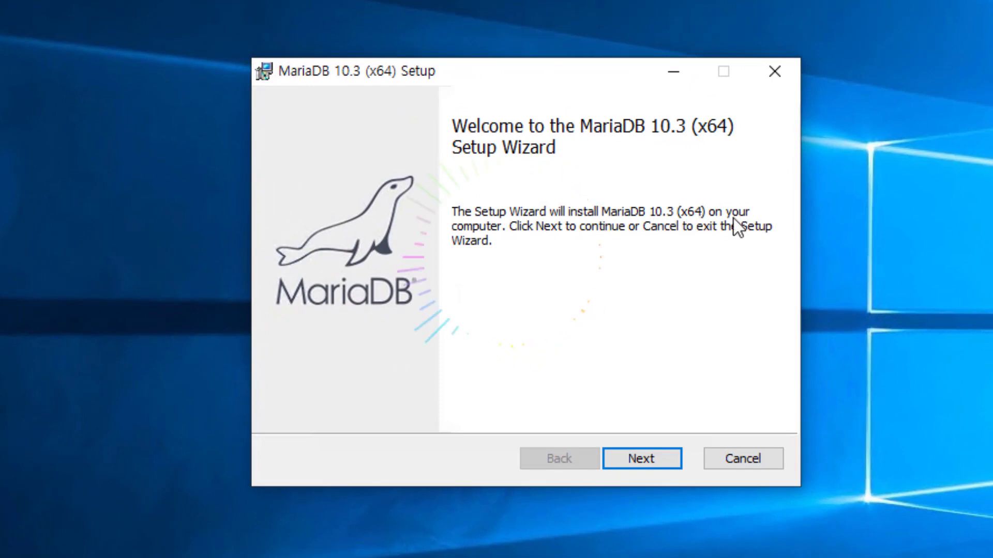
{"action": "left_click", "coordinate": [666, 457]}
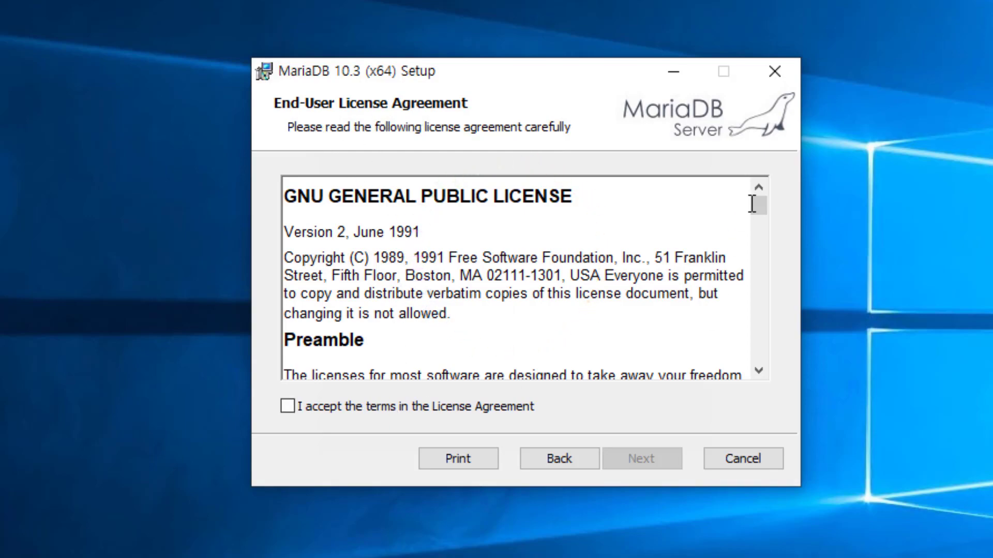
{"action": "left_click_drag", "start_coordinate": [753, 204], "coordinate": [749, 403]}
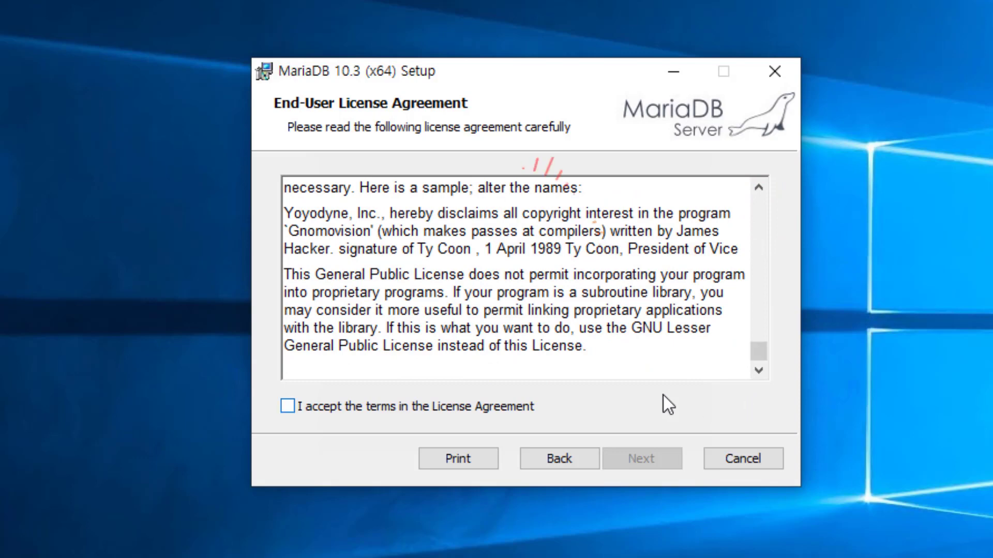
{"action": "left_click", "coordinate": [329, 409]}
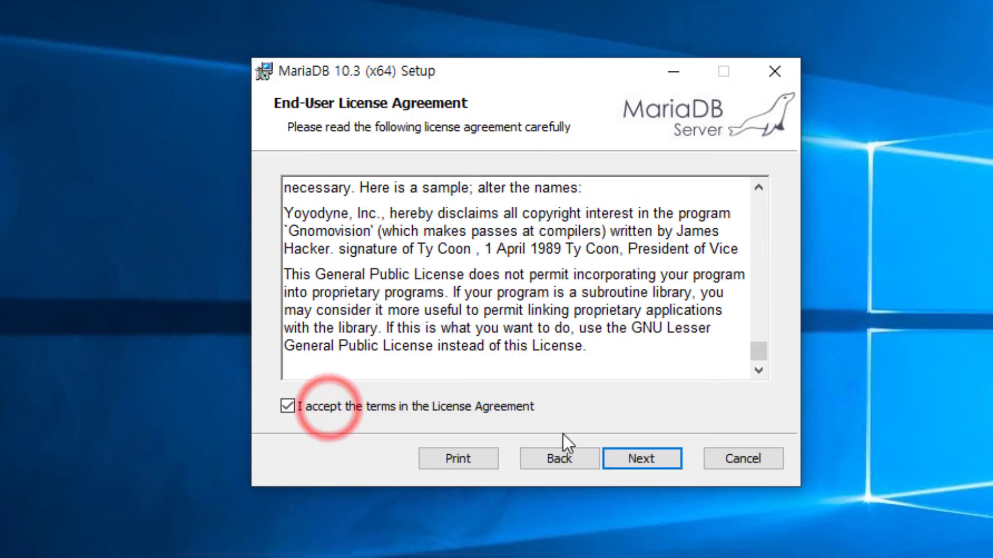
{"action": "left_click", "coordinate": [668, 461]}
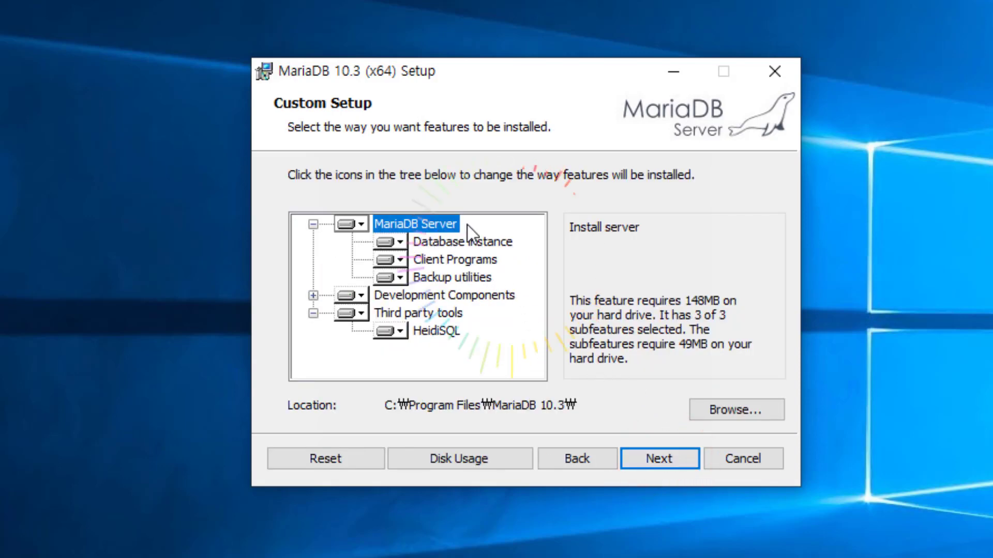
Step: Review Development Components, Third party tools and HeidiSQL in Custom Setup, keeping all defaults
{"action": "left_click", "coordinate": [313, 296]}
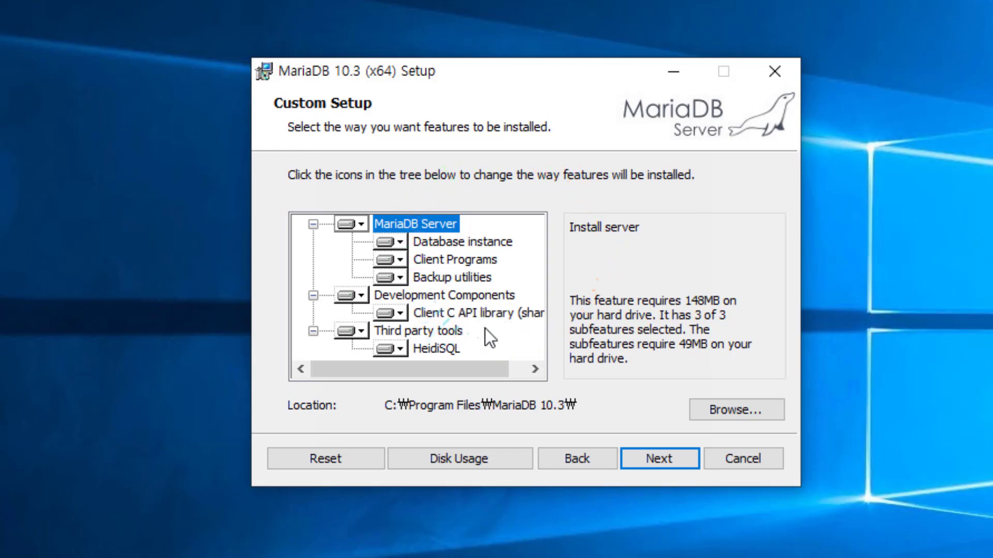
{"action": "left_click", "coordinate": [439, 329]}
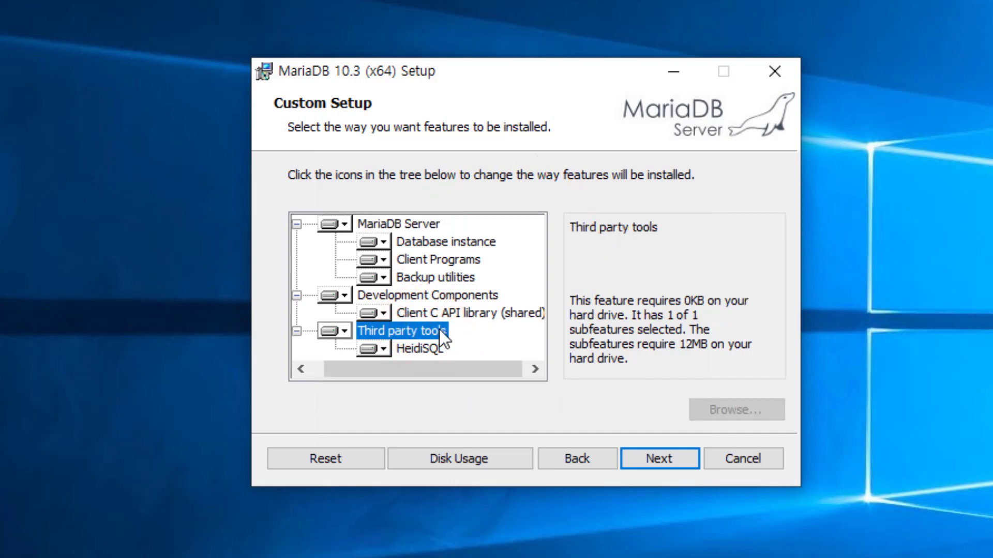
{"action": "left_click", "coordinate": [423, 350]}
{"action": "left_click_drag", "start_coordinate": [433, 367], "coordinate": [371, 373]}
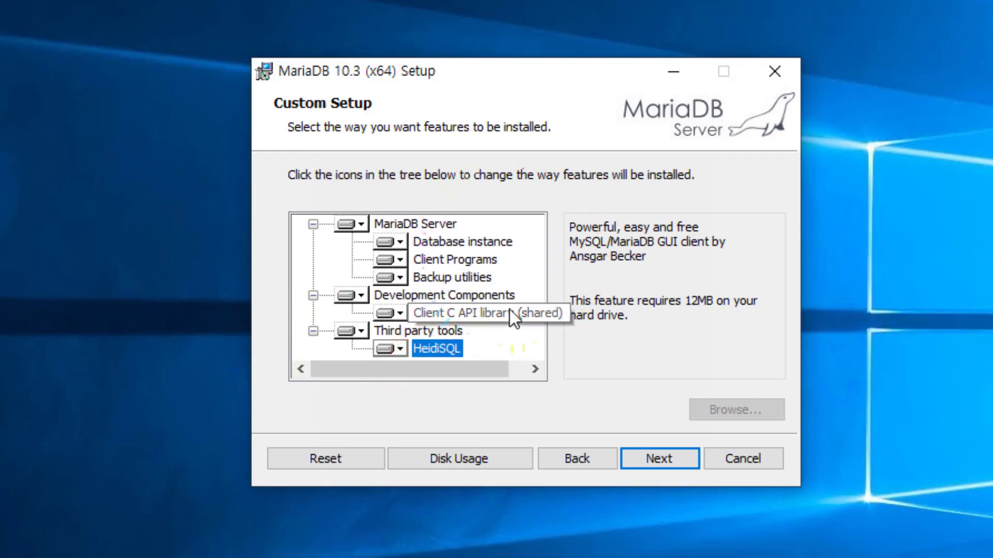
{"action": "left_click", "coordinate": [689, 461]}
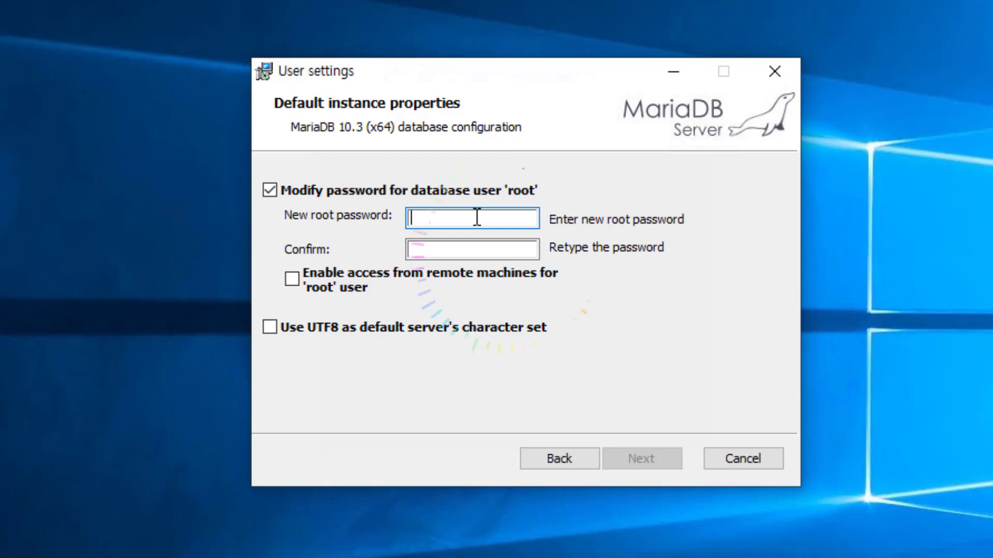
Step: Enter and confirm the new root password, and enable 'Use UTF8 as default server's character set'
{"action": "left_click", "coordinate": [430, 217]}
{"action": "type", "text": "•••••"}
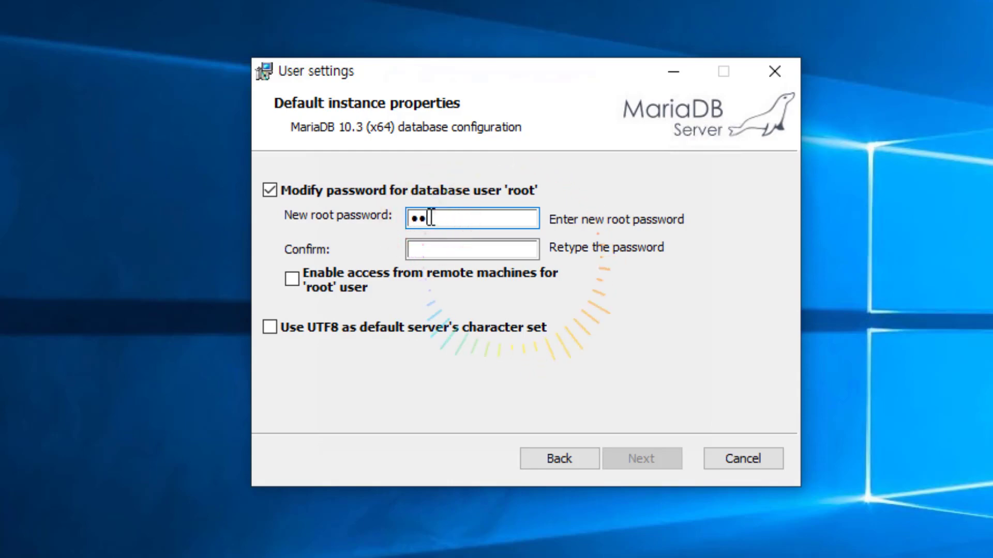
{"action": "type", "text": "••••••"}
{"action": "key", "text": "Tab"}
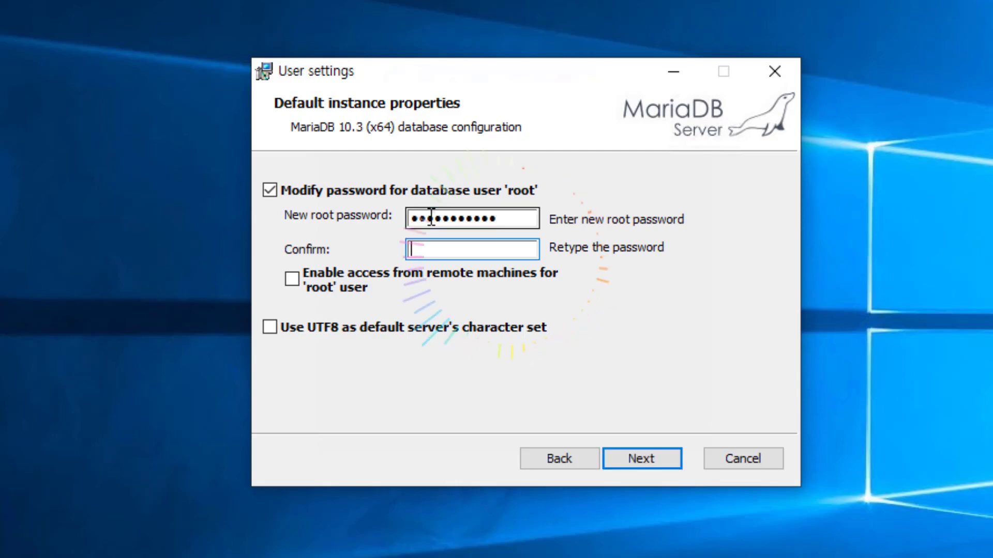
{"action": "type", "text": "•••••"}
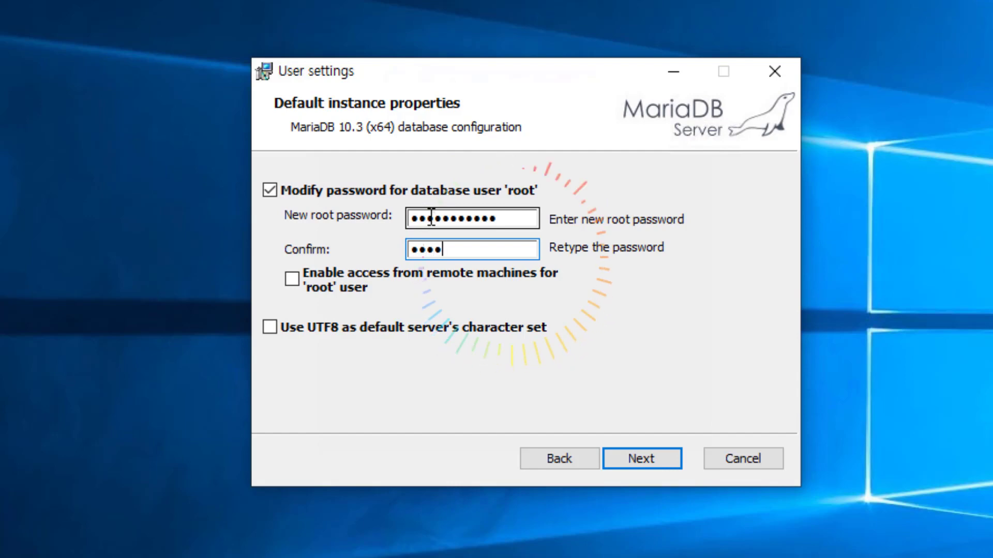
{"action": "type", "text": "••••••"}
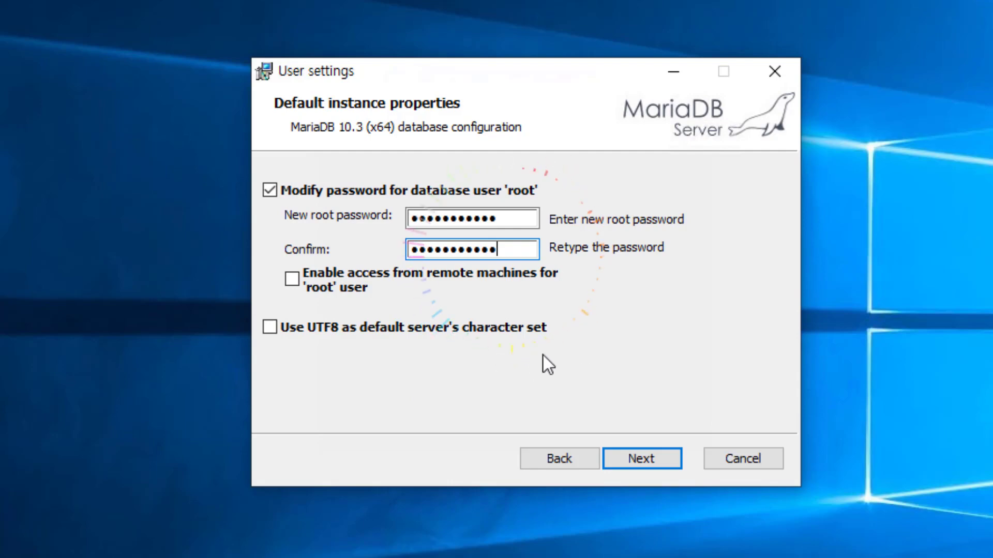
{"action": "left_click", "coordinate": [270, 328]}
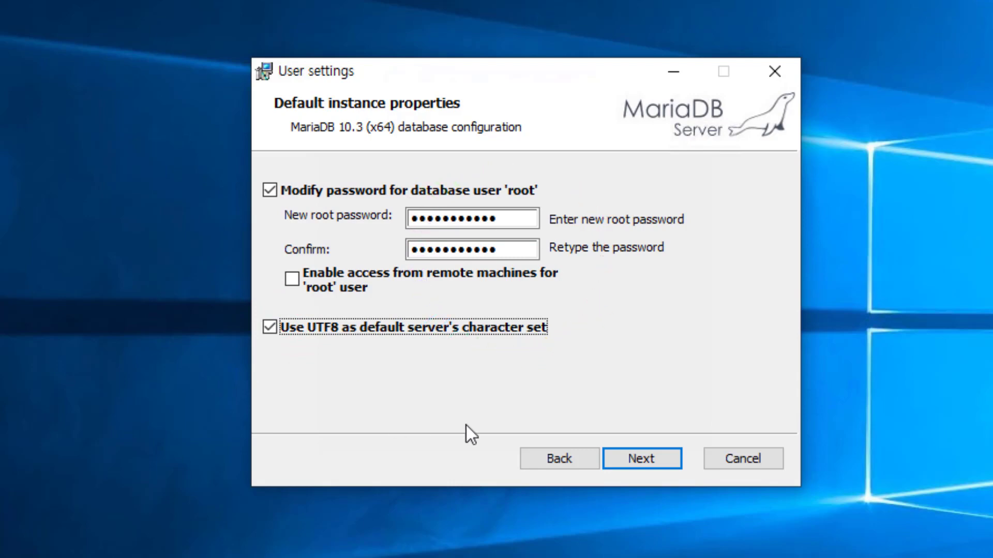
Step: Accept default User settings, MySQL service on port 3306, and disabled usage feedback
{"action": "left_click", "coordinate": [673, 458]}
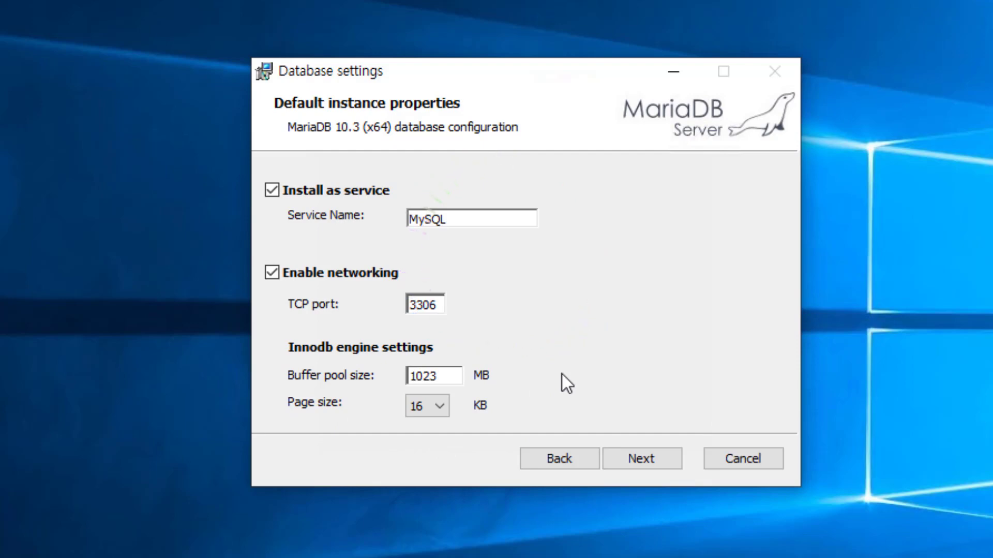
{"action": "left_click", "coordinate": [669, 460]}
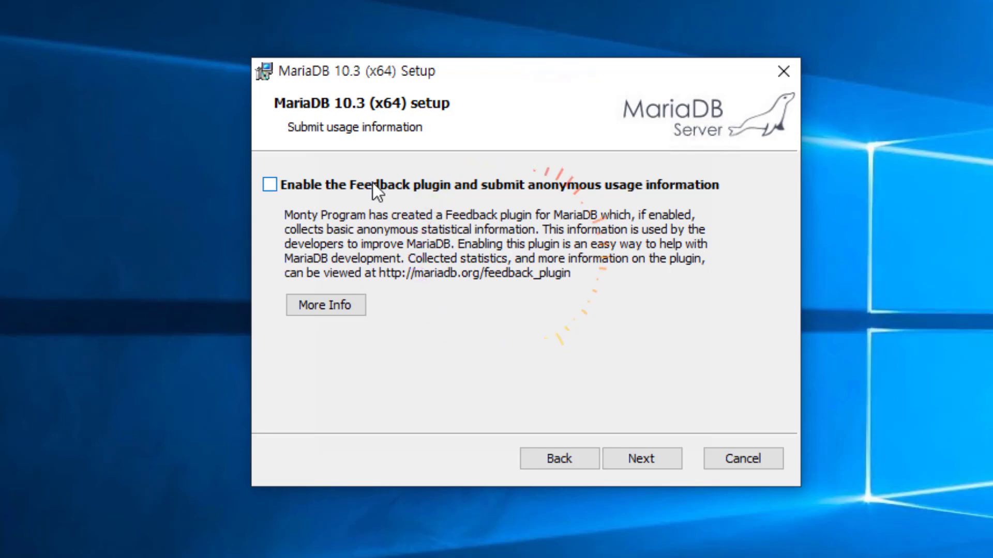
{"action": "left_click", "coordinate": [660, 461]}
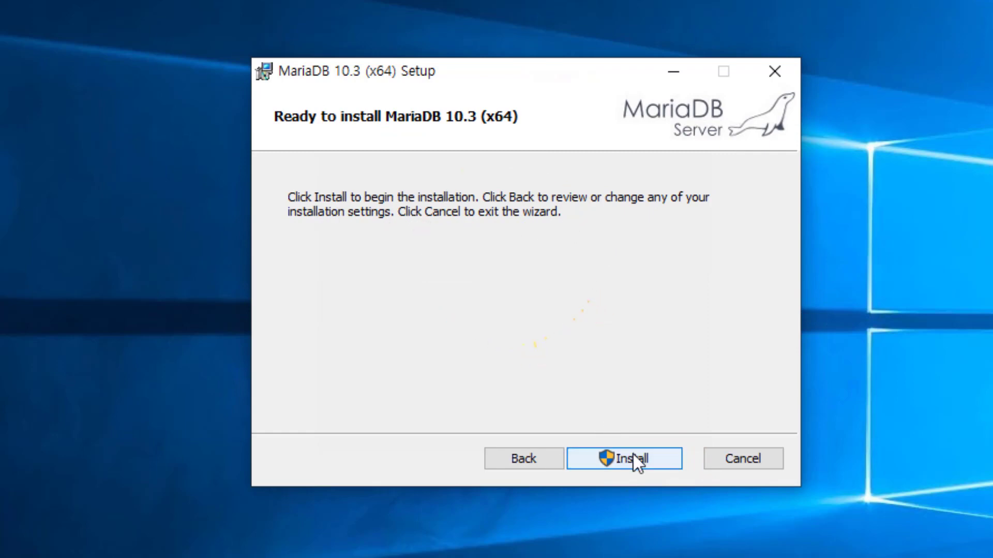
Step: Install MariaDB 10.3 (x64), approving the User Account Control prompt with 예
{"action": "left_click", "coordinate": [667, 463]}
{"action": "left_click", "coordinate": [668, 457]}
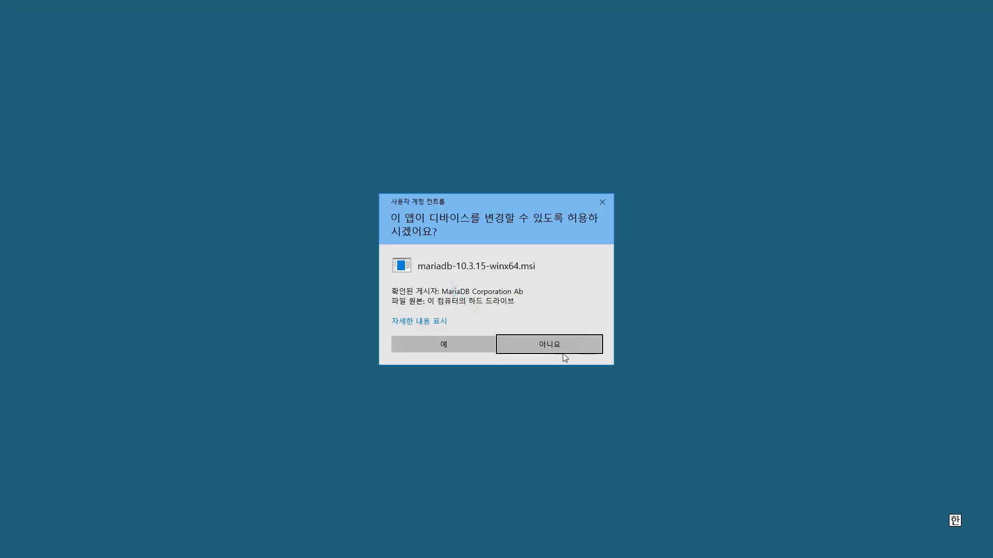
{"action": "left_click", "coordinate": [461, 346]}
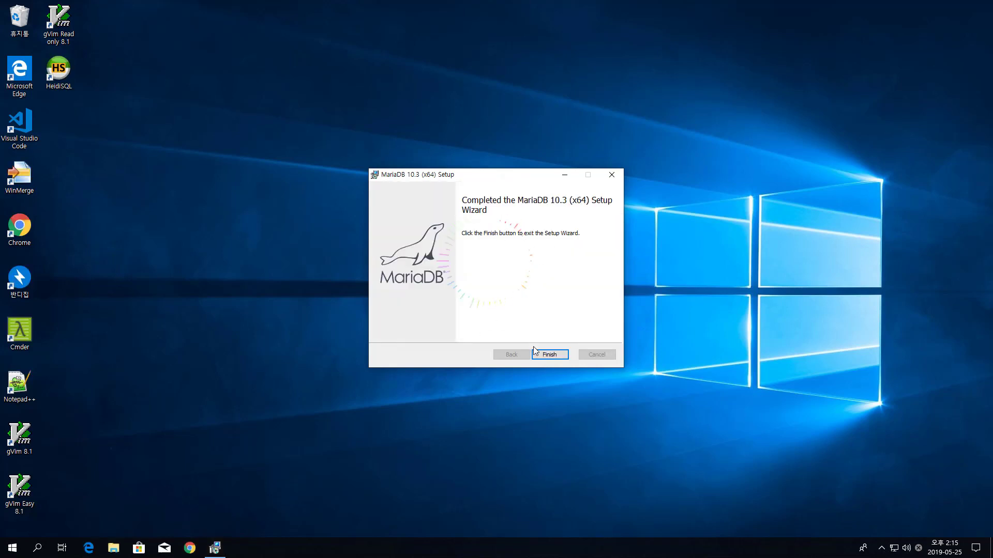
Step: Finish the MariaDB 10.3 setup wizard and launch HeidiSQL from its desktop shortcut
{"action": "left_click", "coordinate": [564, 356]}
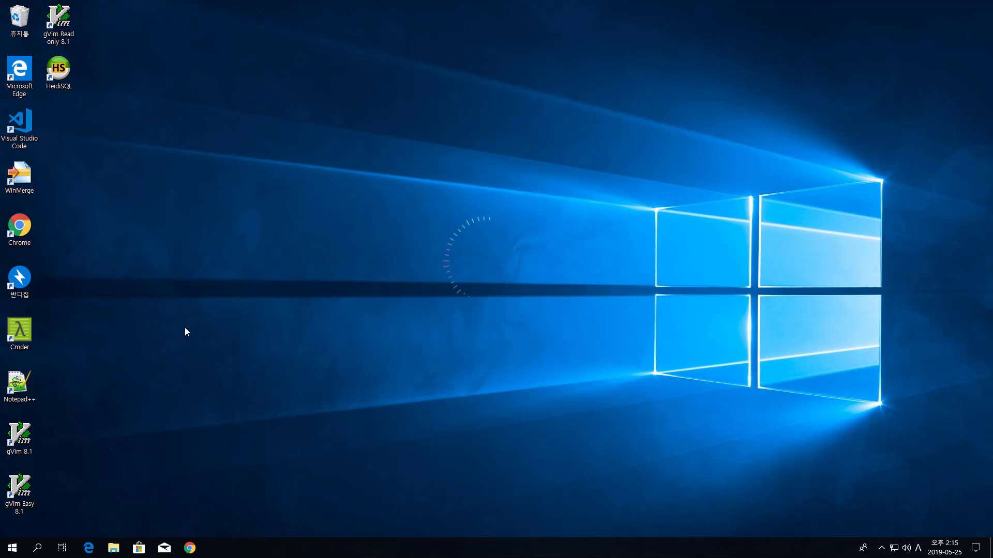
{"action": "double_click", "coordinate": [59, 83]}
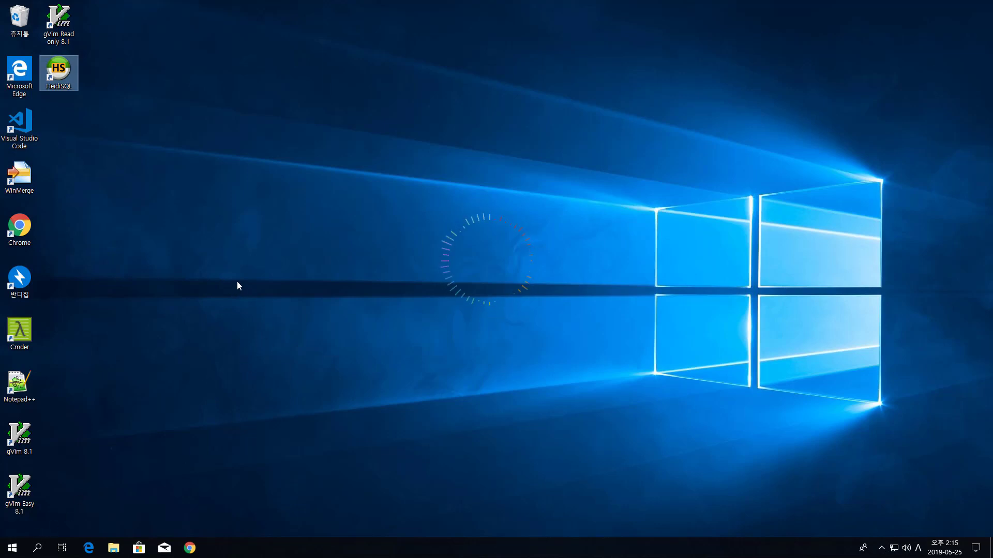
Step: Launch HeidiSQL and move the empty Session Manager window to the right
{"action": "double_click", "coordinate": [60, 70]}
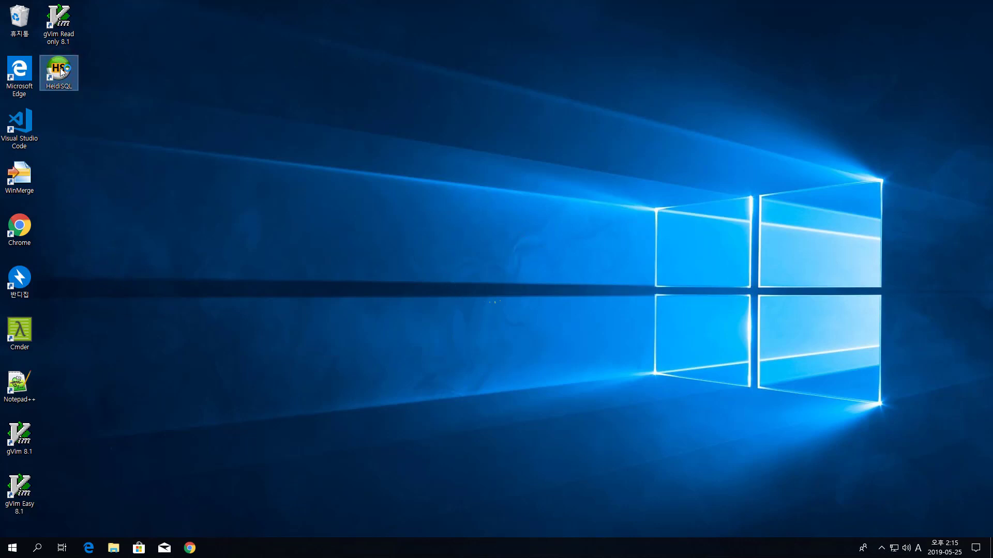
{"action": "left_click", "coordinate": [297, 104]}
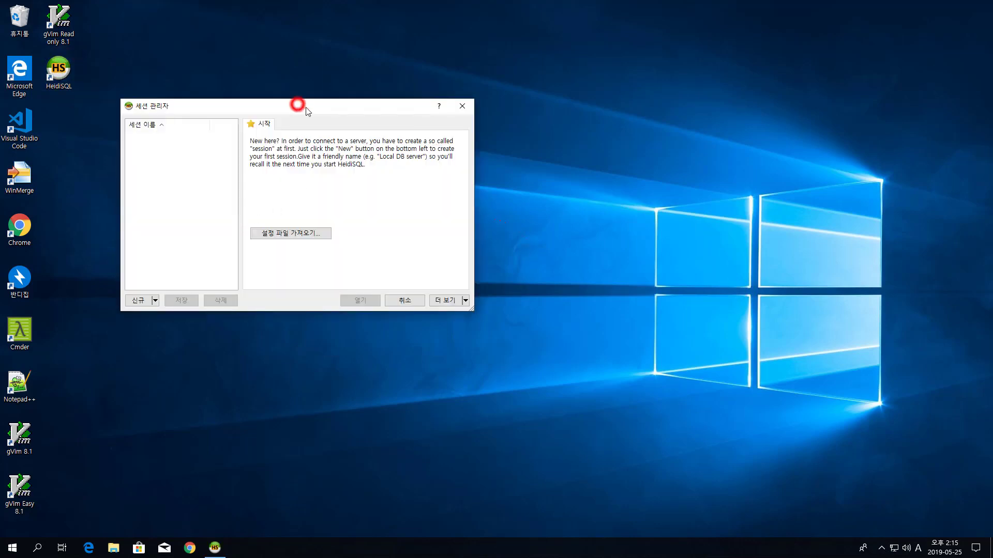
{"action": "left_click_drag", "start_coordinate": [306, 109], "coordinate": [356, 104]}
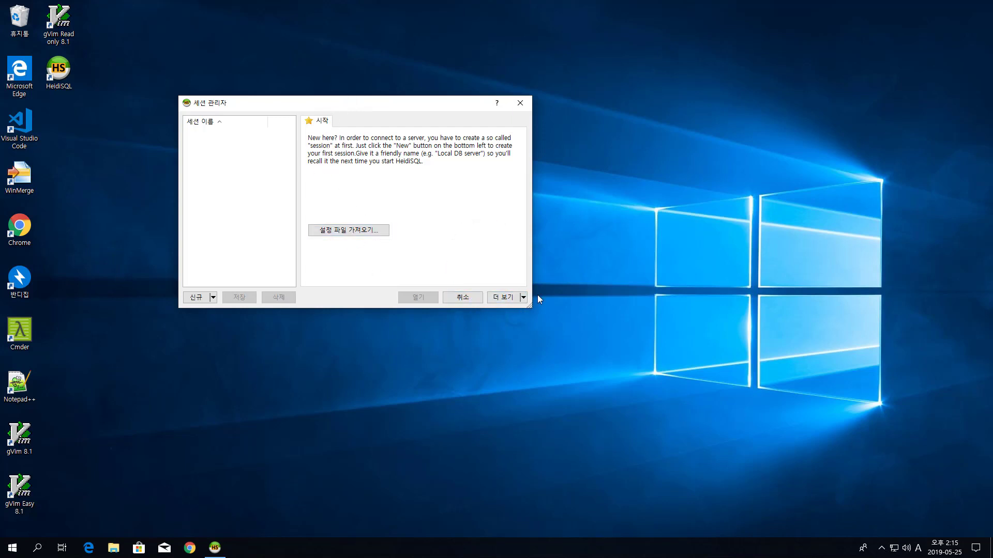
Step: Browse the 더 보기 (more) and 신규 (new) dropdown options in the Session Manager
{"action": "left_click", "coordinate": [525, 300]}
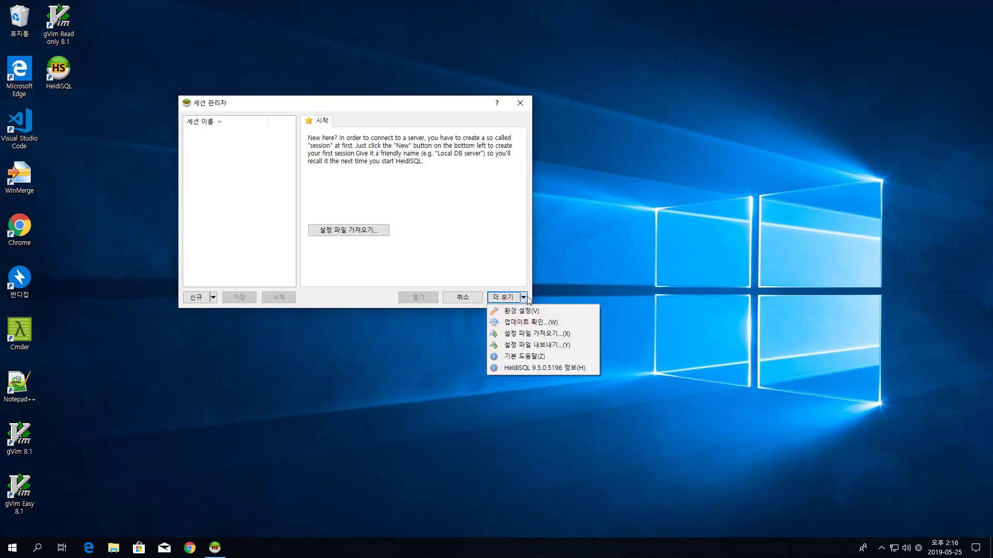
{"action": "left_click", "coordinate": [439, 233]}
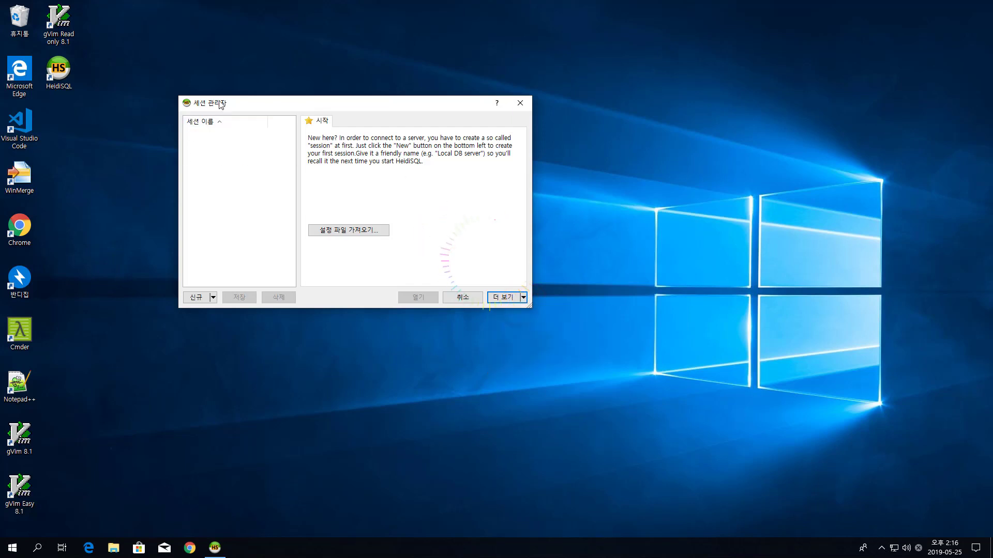
{"action": "left_click_drag", "start_coordinate": [233, 103], "coordinate": [239, 113]}
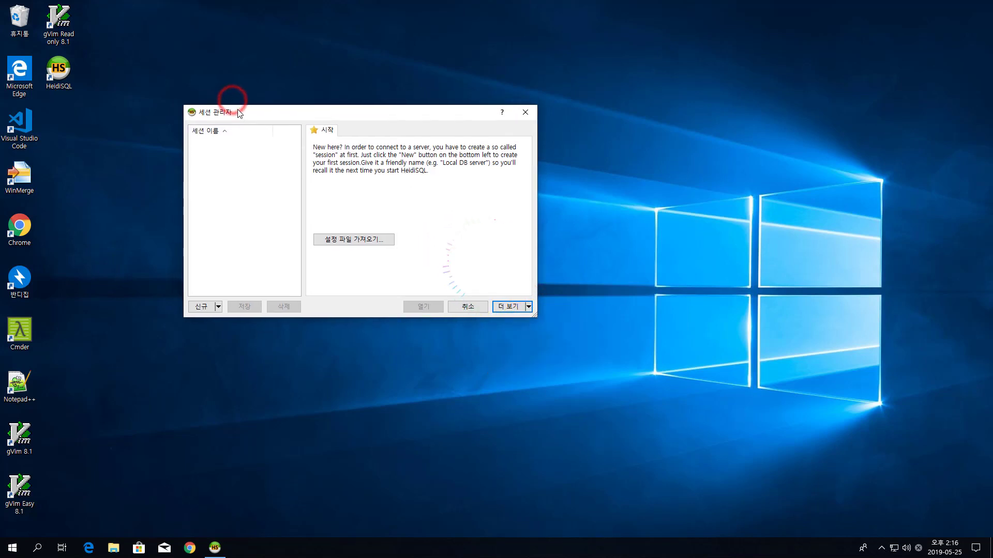
{"action": "left_click", "coordinate": [219, 307]}
{"action": "left_click", "coordinate": [422, 208]}
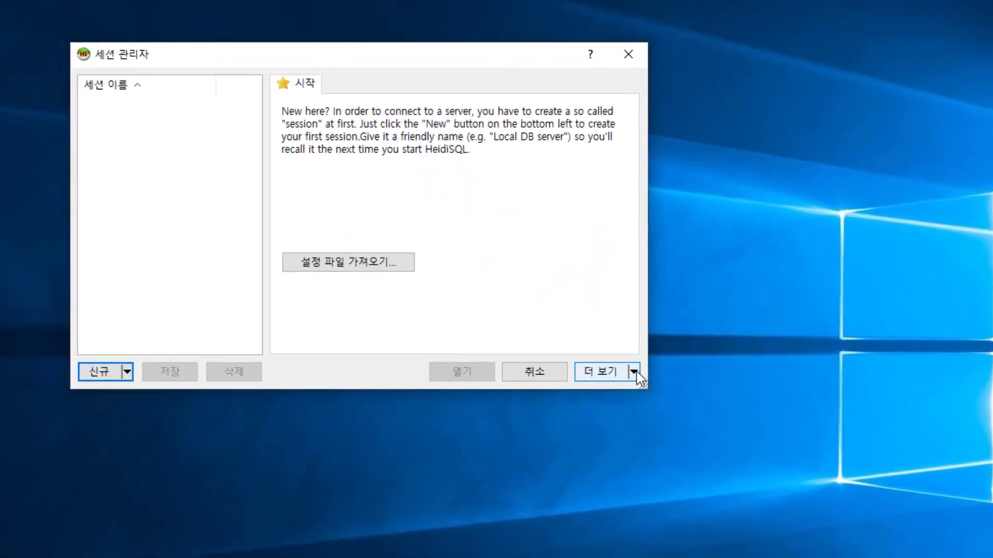
{"action": "left_click", "coordinate": [528, 306]}
Step: Set HeidiSQL's application language to English in Preferences, apply it and close the dialog
{"action": "left_click", "coordinate": [648, 405]}
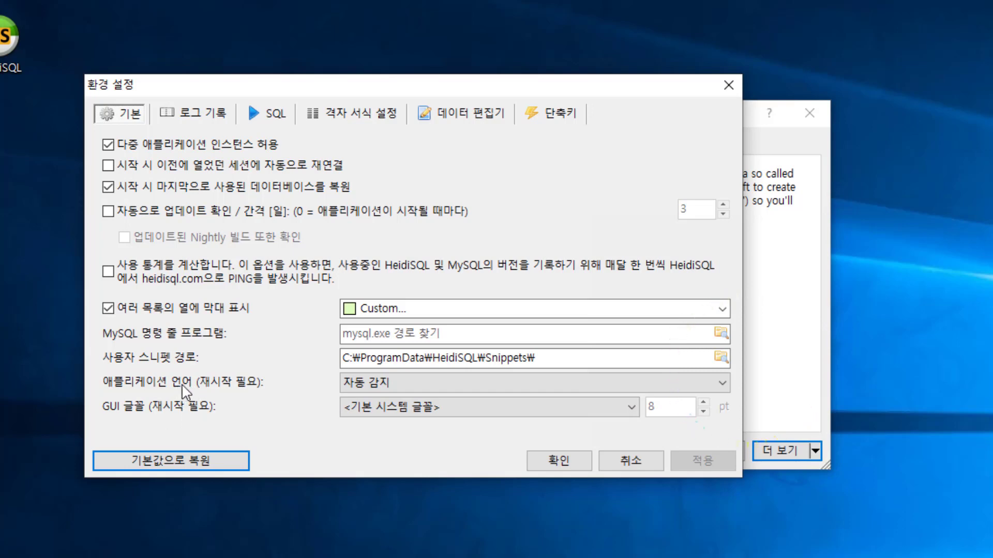
{"action": "left_click", "coordinate": [379, 381]}
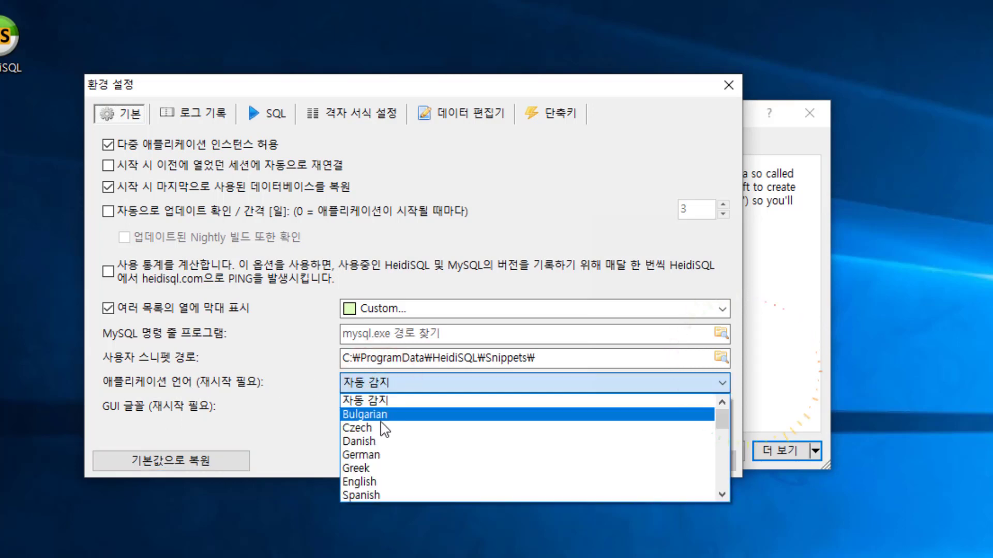
{"action": "left_click", "coordinate": [376, 482]}
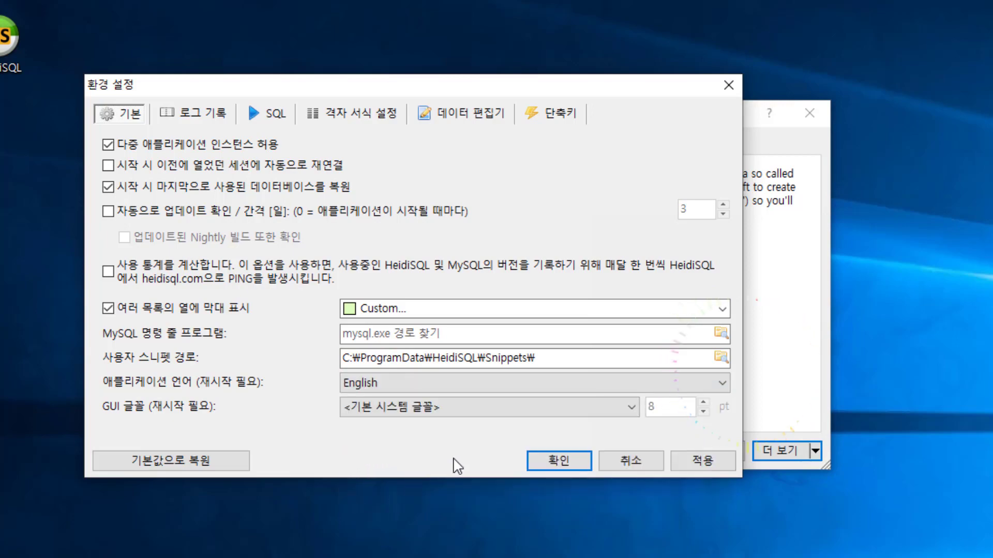
{"action": "left_click", "coordinate": [714, 464]}
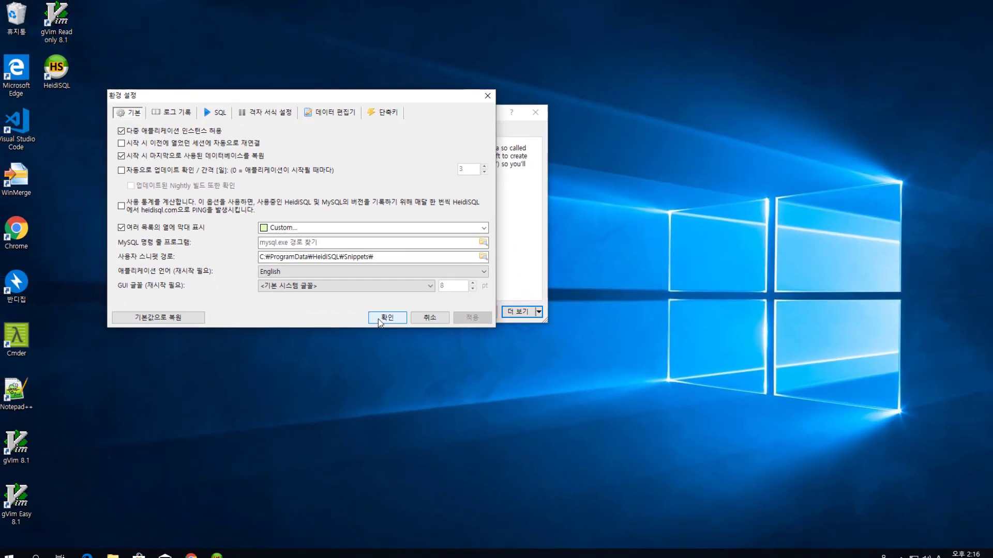
{"action": "left_click", "coordinate": [511, 420]}
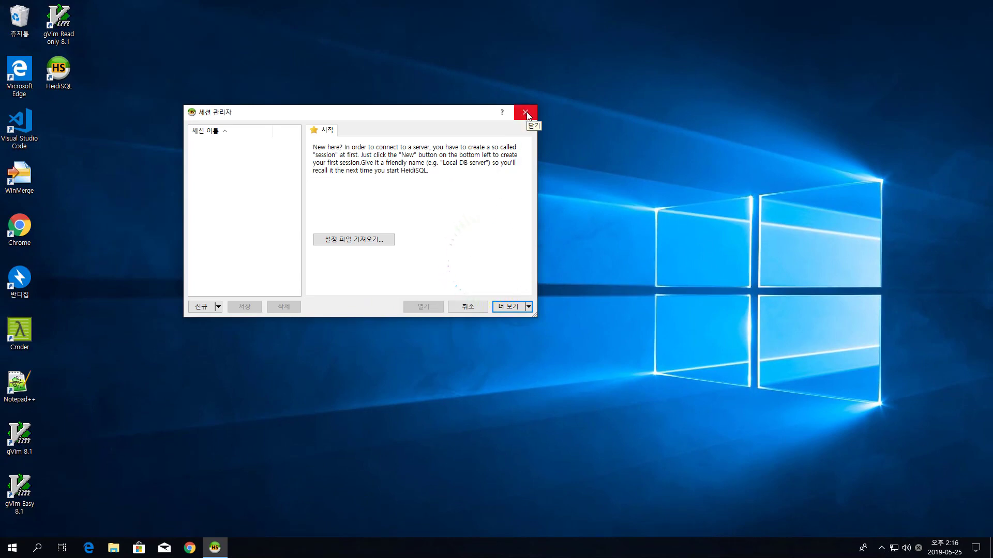
Step: Close and relaunch HeidiSQL so the Session manager reopens in English
{"action": "left_click", "coordinate": [526, 111]}
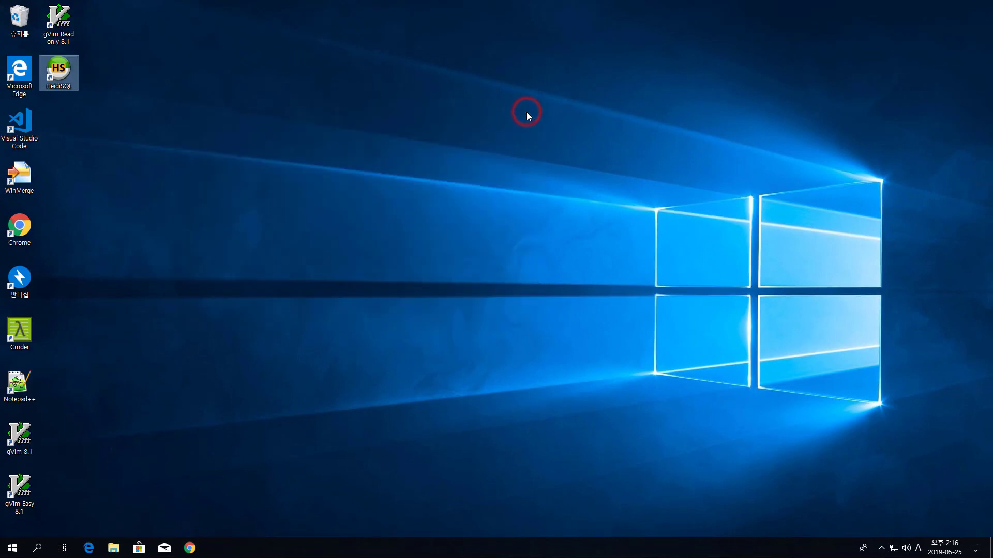
{"action": "double_click", "coordinate": [67, 74]}
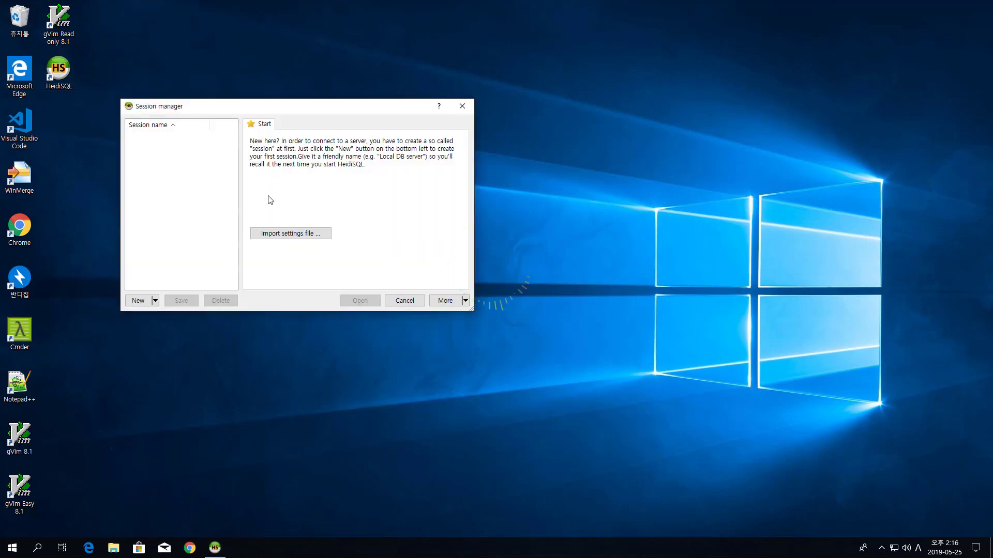
{"action": "left_click_drag", "start_coordinate": [224, 108], "coordinate": [317, 143]}
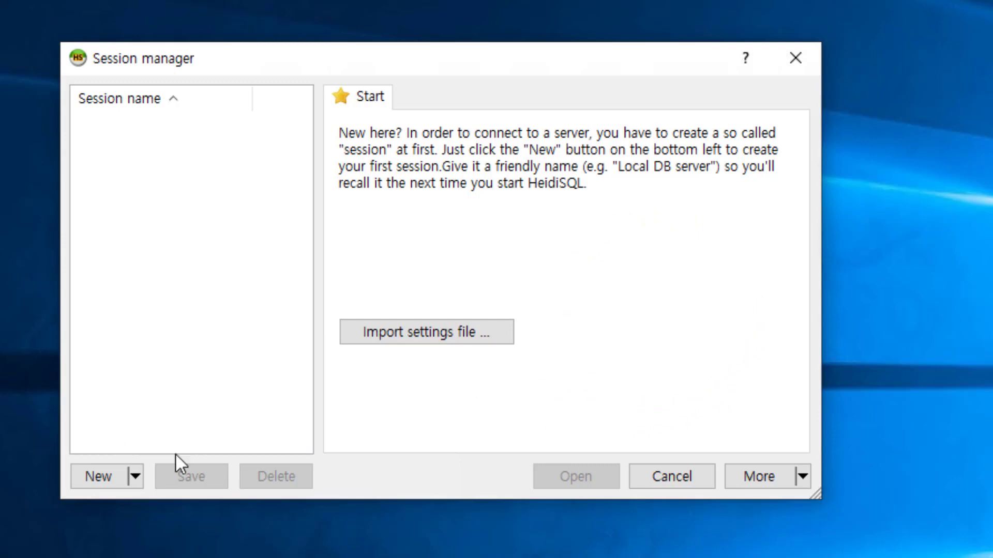
{"action": "left_click", "coordinate": [135, 477]}
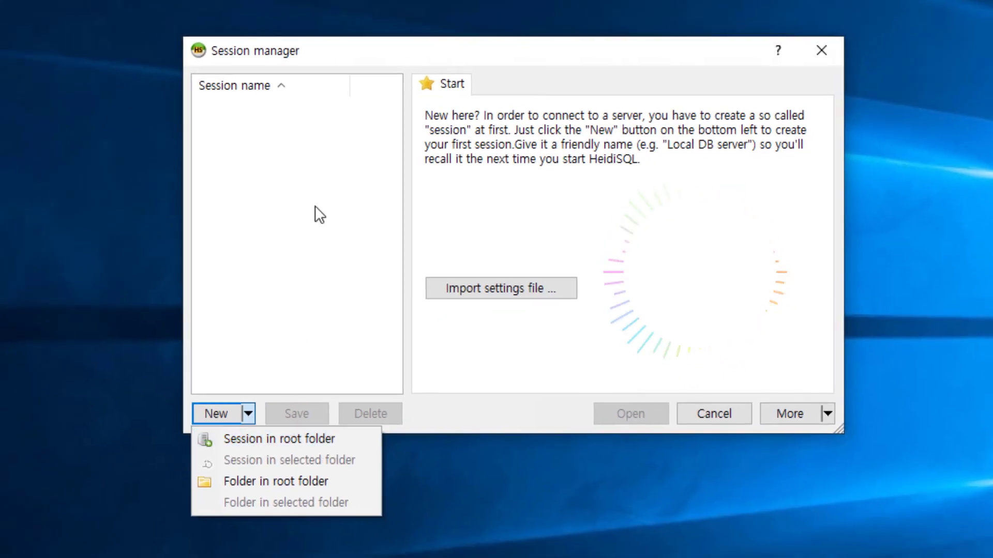
Step: Add an 'Unnamed' session in the root folder from the New dropdown
{"action": "left_click", "coordinate": [257, 147]}
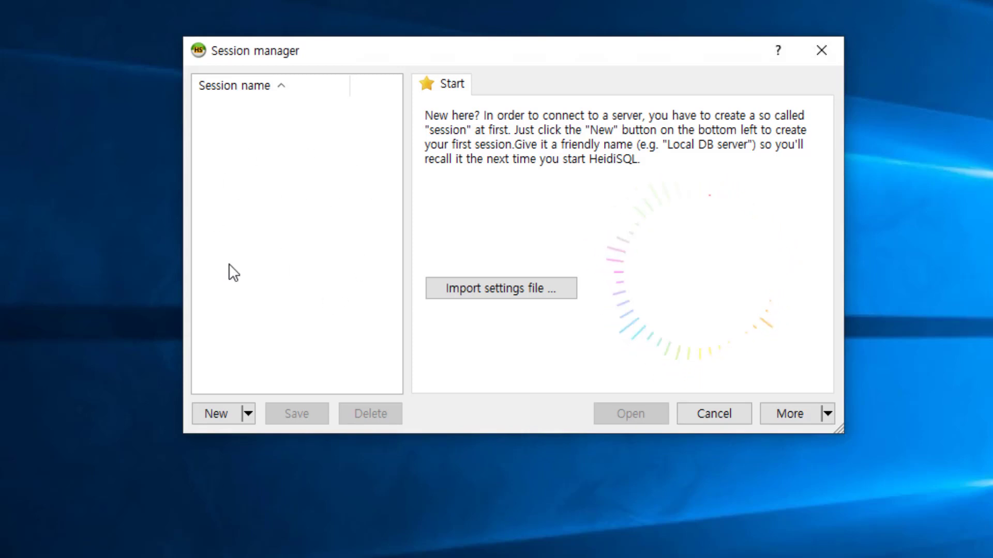
{"action": "left_click", "coordinate": [248, 414]}
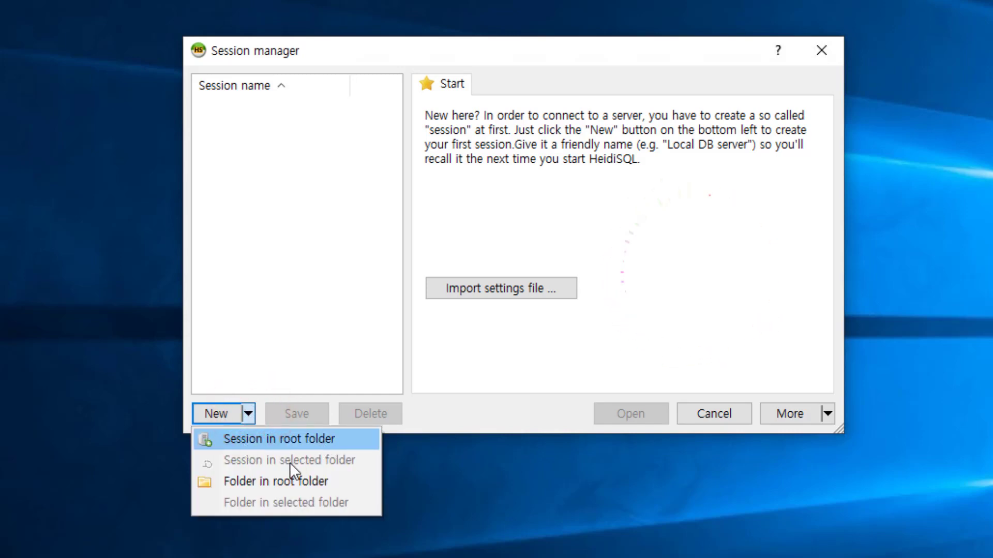
{"action": "left_click", "coordinate": [293, 203]}
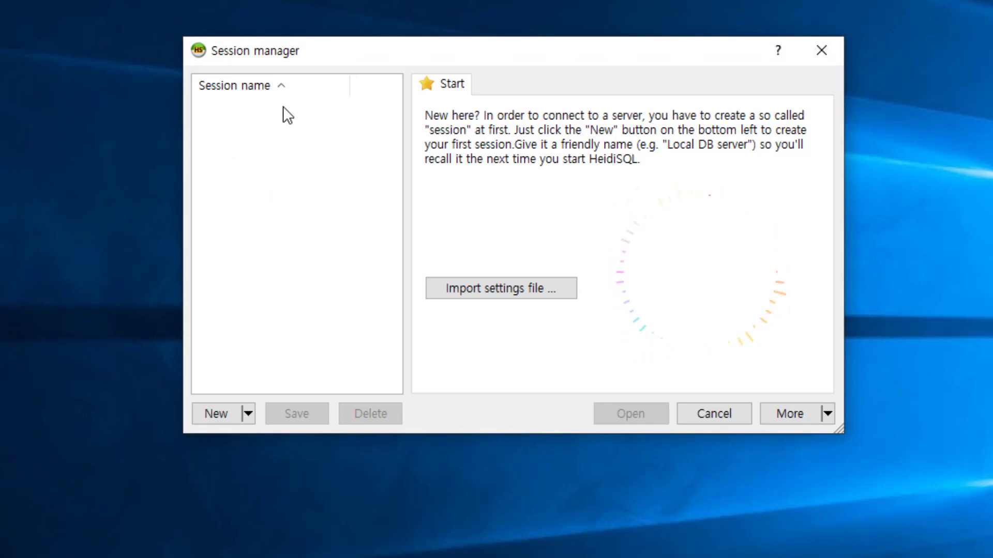
{"action": "left_click", "coordinate": [248, 413]}
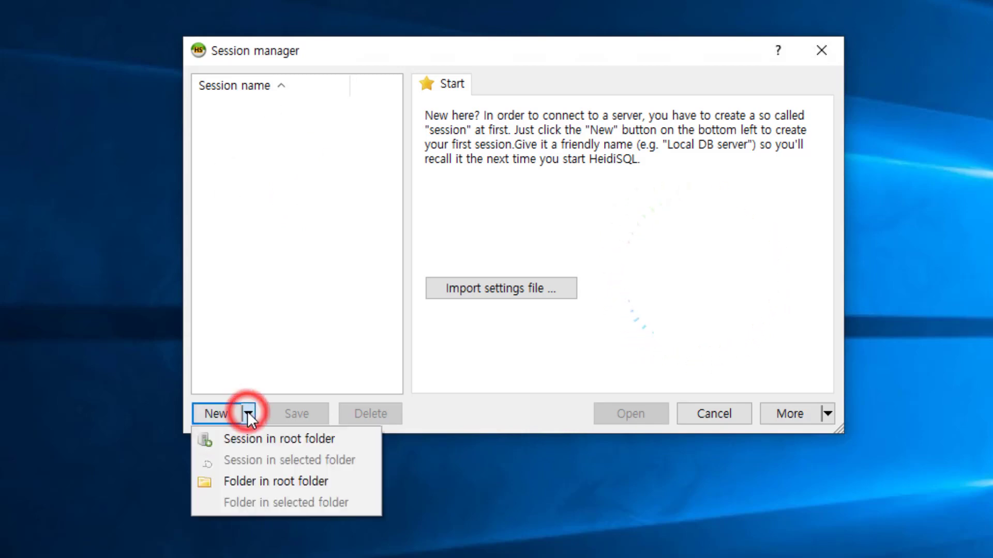
{"action": "left_click", "coordinate": [278, 440]}
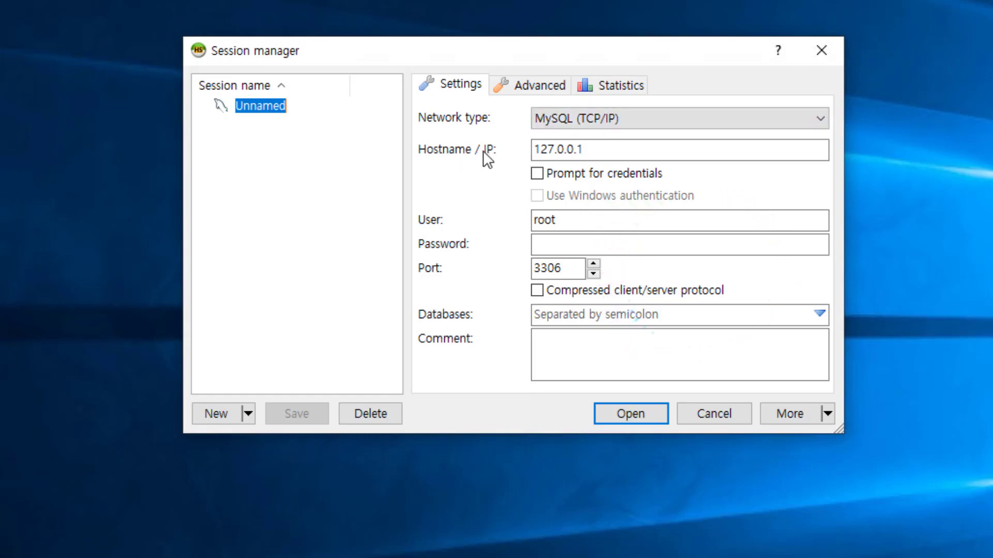
Step: Check the 127.0.0.1 hostname and enter the root account password for the session
{"action": "left_click", "coordinate": [615, 151]}
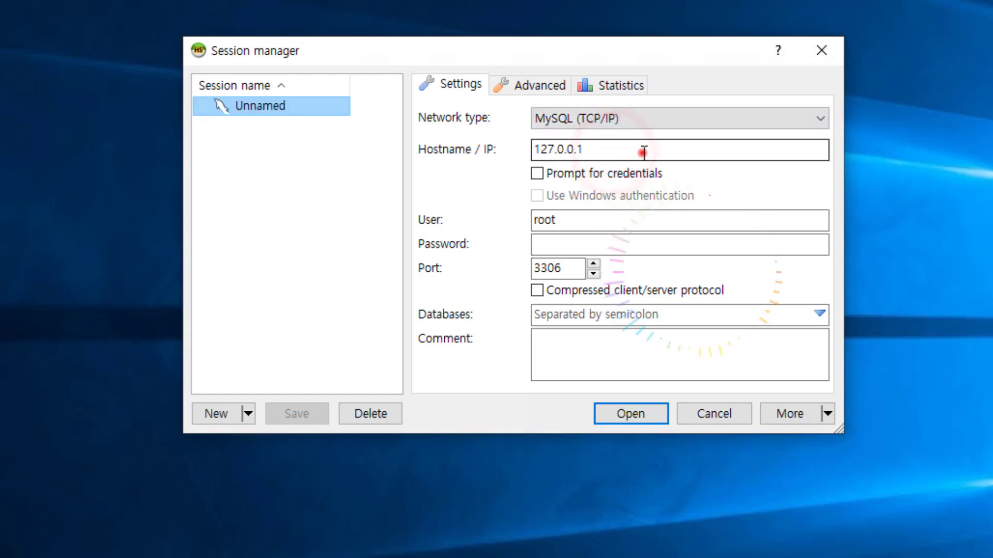
{"action": "left_click", "coordinate": [654, 147]}
{"action": "left_click", "coordinate": [561, 150]}
{"action": "left_click", "coordinate": [614, 150]}
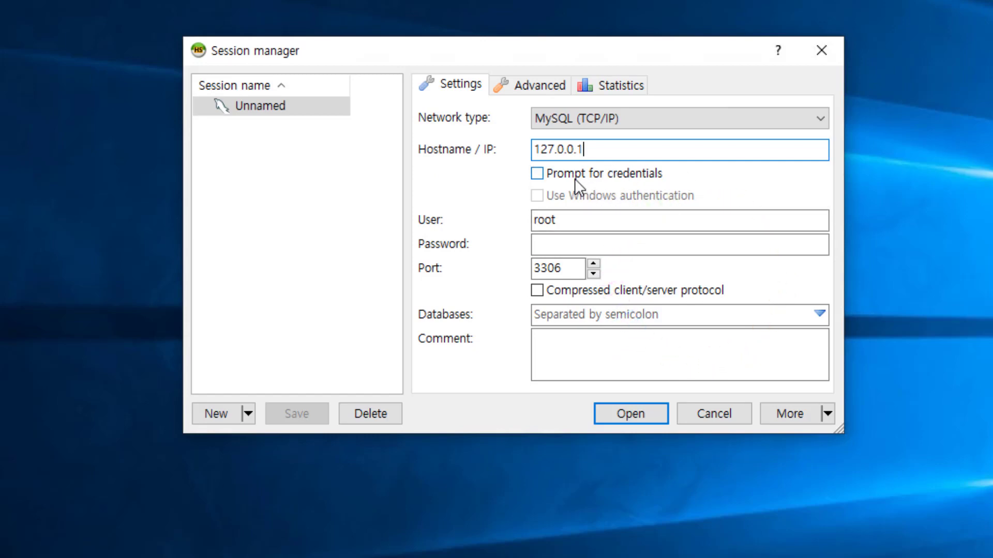
{"action": "left_click", "coordinate": [575, 246]}
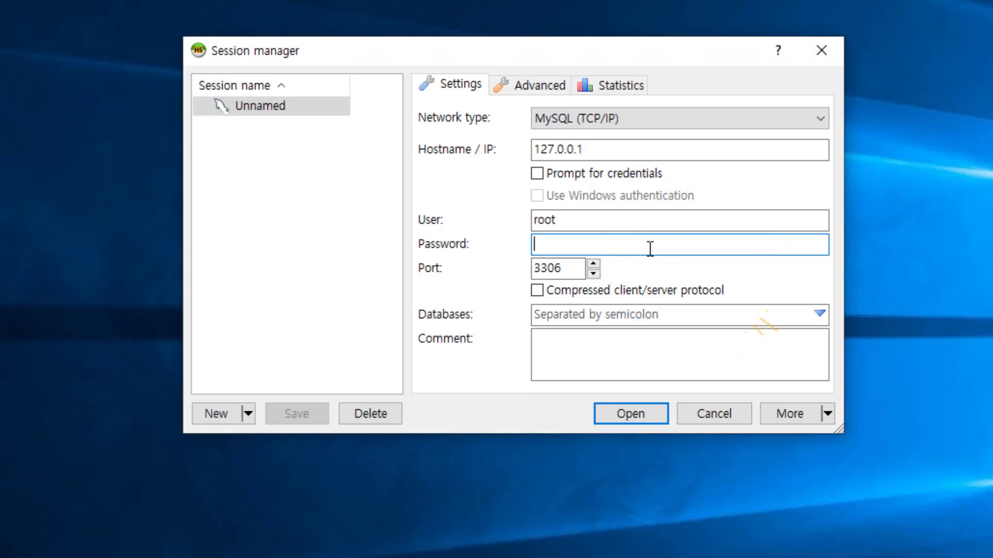
{"action": "type", "text": "12345"}
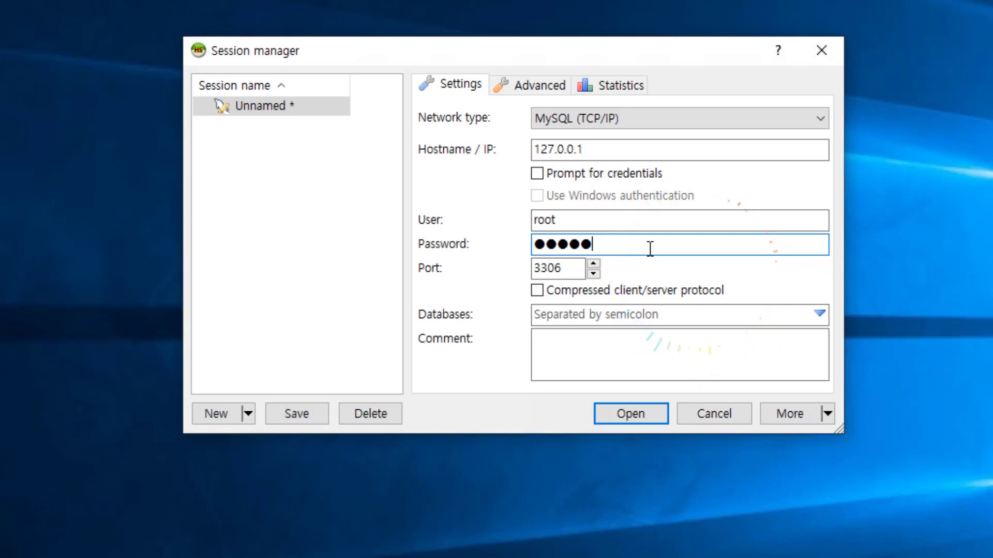
{"action": "type", "text": "67890!"}
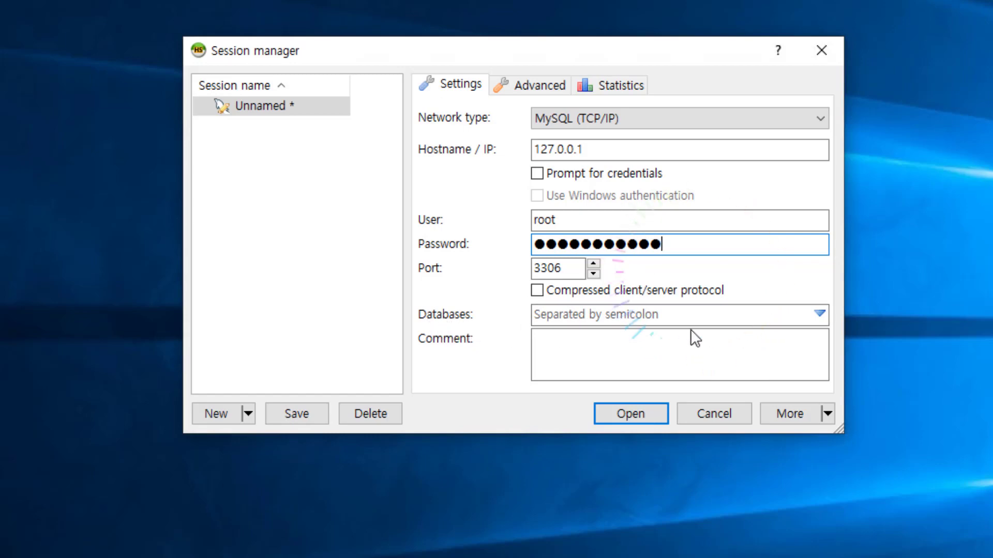
Step: Review the Databases list and the Advanced and Statistics tabs, then return to Settings
{"action": "left_click", "coordinate": [820, 314]}
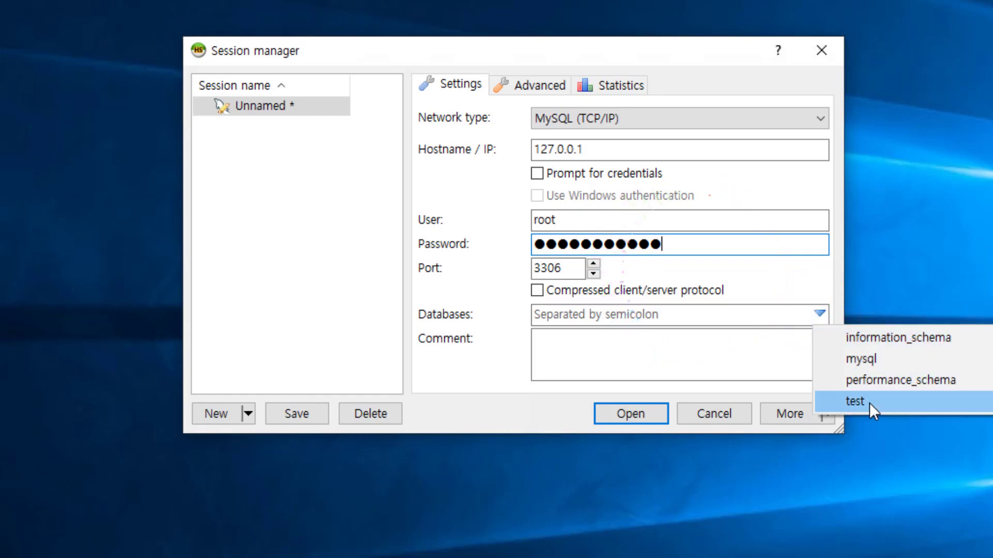
{"action": "left_click", "coordinate": [805, 274]}
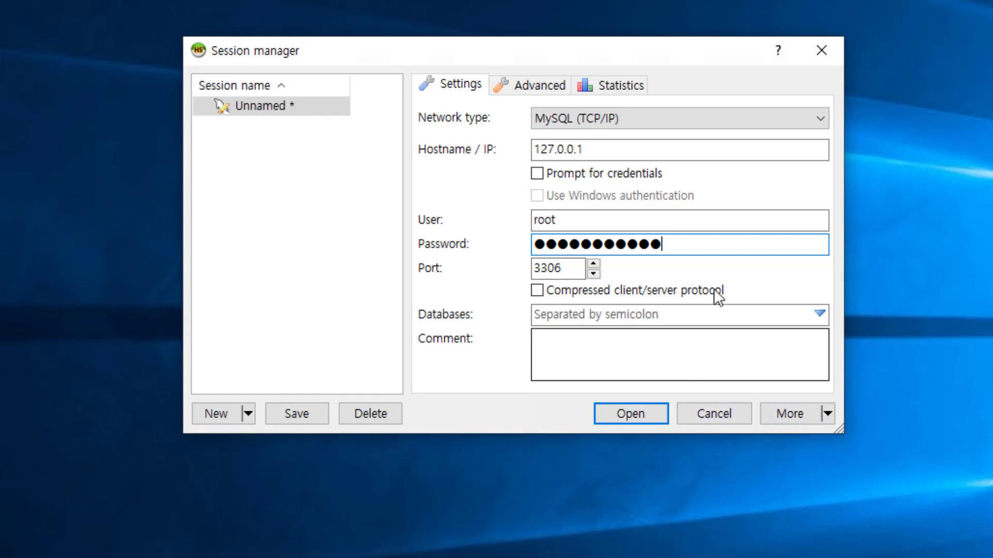
{"action": "left_click", "coordinate": [526, 88]}
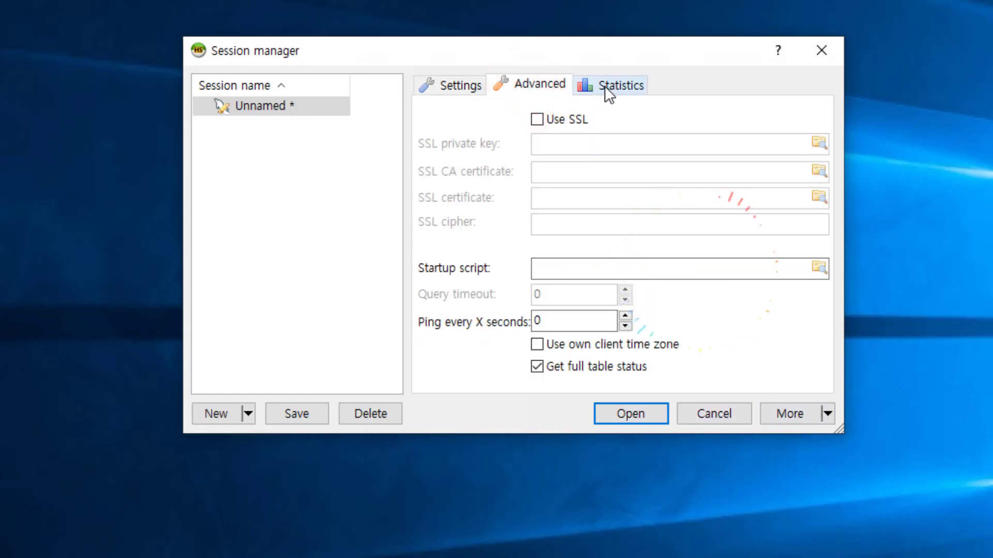
{"action": "left_click", "coordinate": [616, 86]}
{"action": "left_click", "coordinate": [549, 81]}
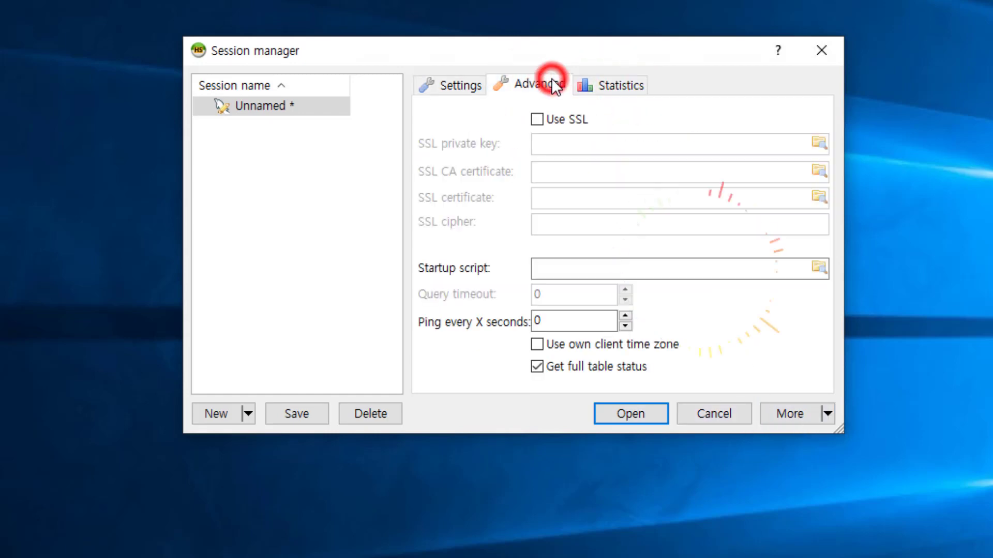
{"action": "left_click", "coordinate": [455, 86]}
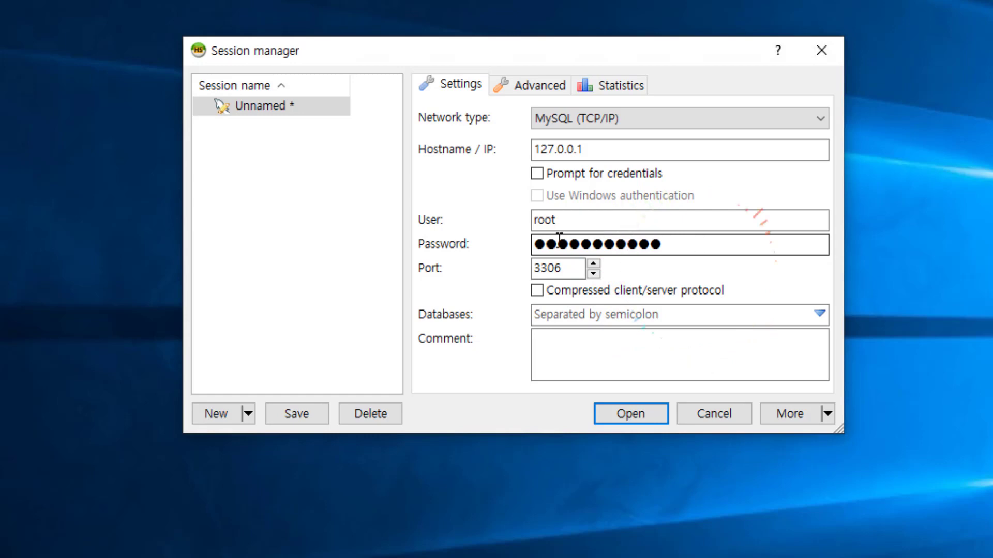
Step: Rename the 'Unnamed' session to 'root_Local' from its context menu and save it
{"action": "right_click", "coordinate": [260, 105]}
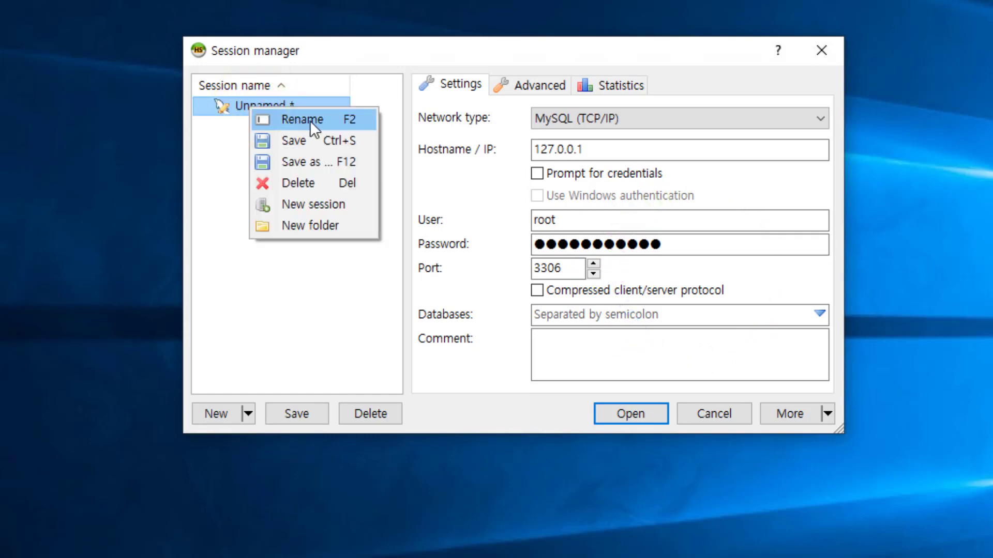
{"action": "left_click", "coordinate": [333, 118]}
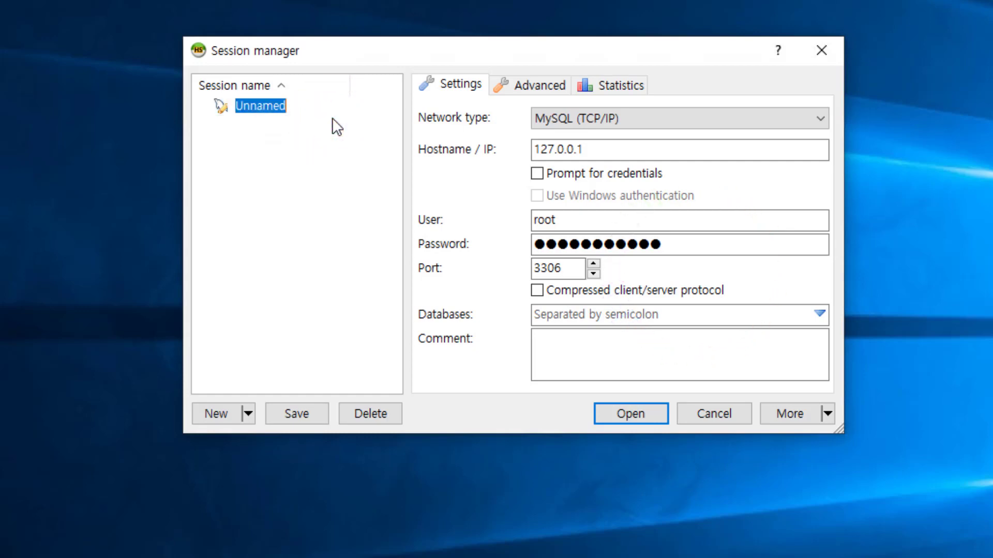
{"action": "type", "text": "root"}
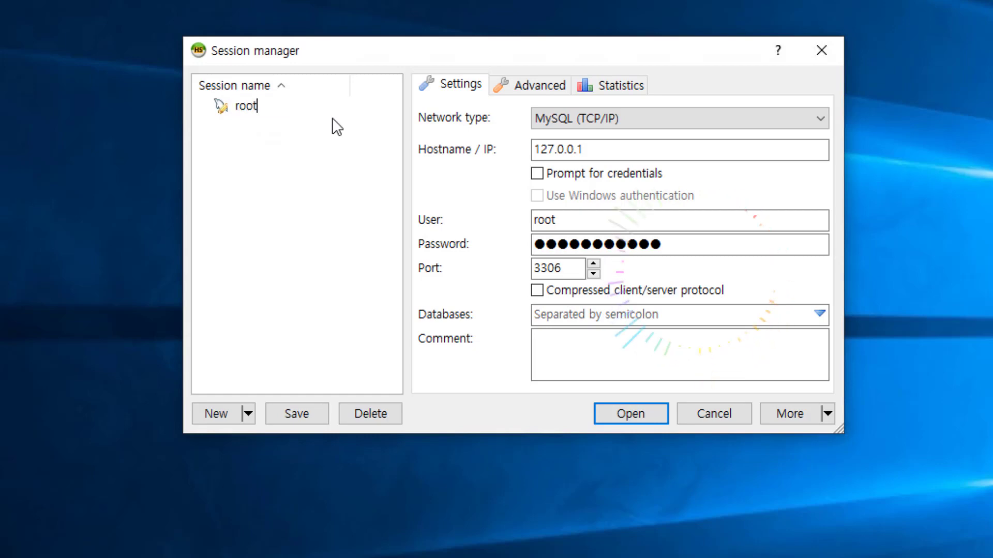
{"action": "type", "text": "_Local"}
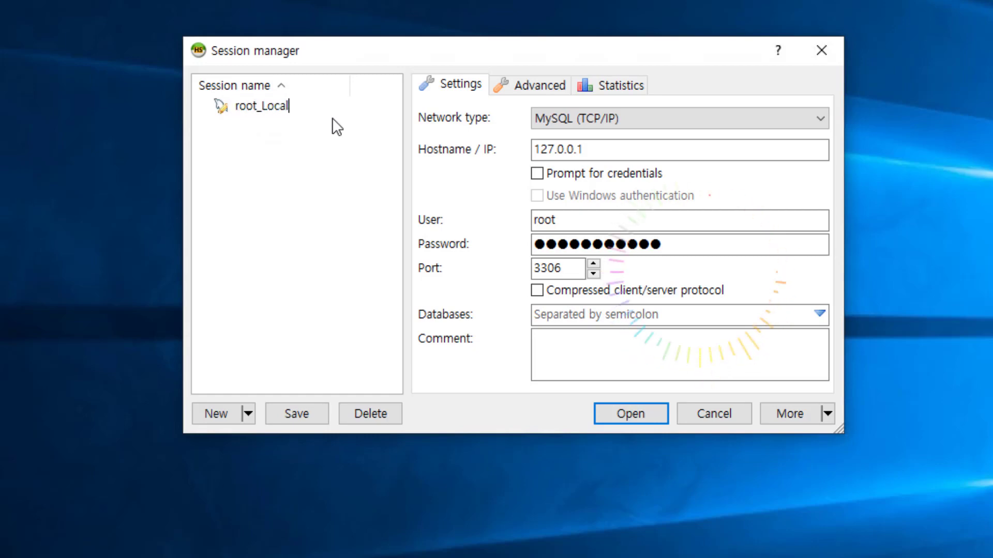
{"action": "key", "text": "Return"}
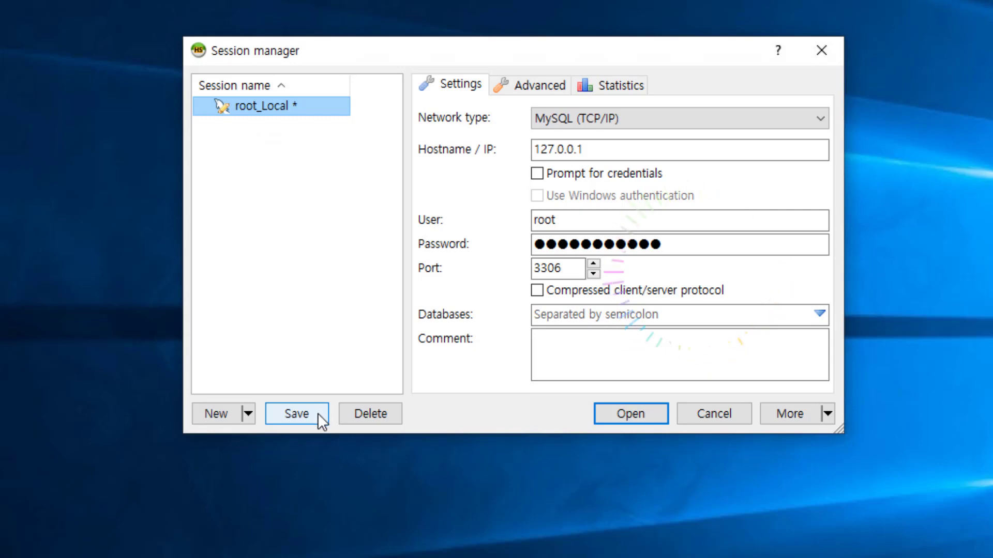
{"action": "left_click", "coordinate": [318, 414]}
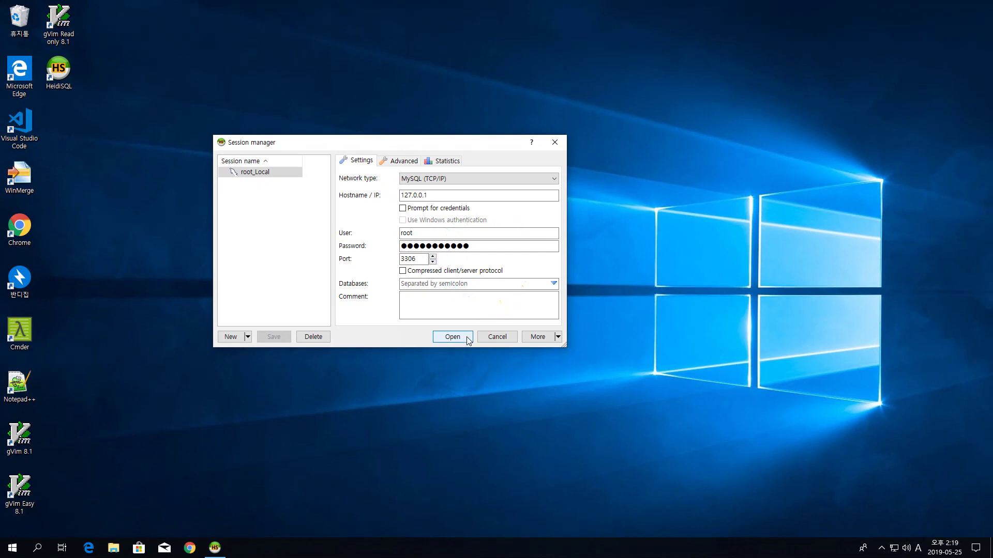
Step: Connect with the root_Local session and enlarge the HeidiSQL main window
{"action": "left_click", "coordinate": [467, 338]}
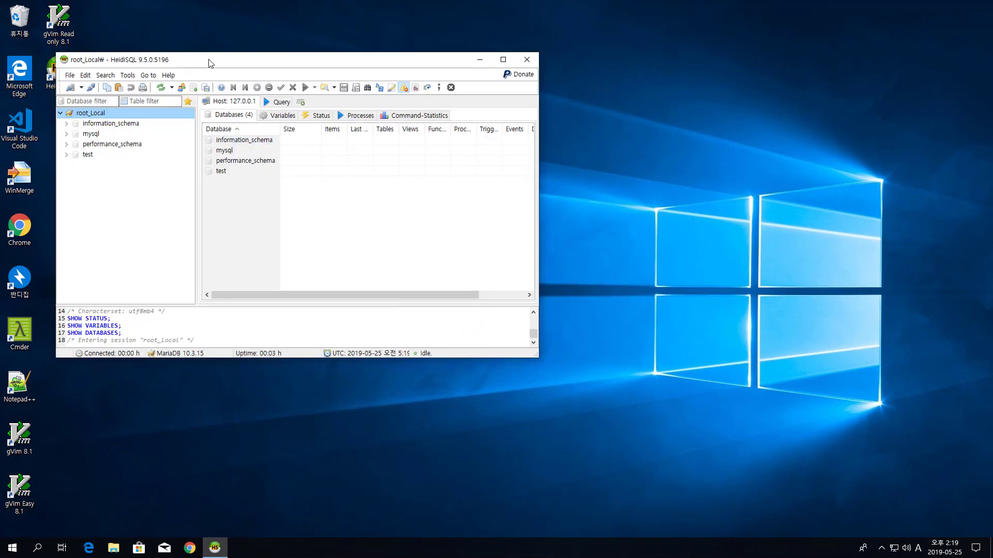
{"action": "left_click_drag", "start_coordinate": [209, 63], "coordinate": [267, 43]}
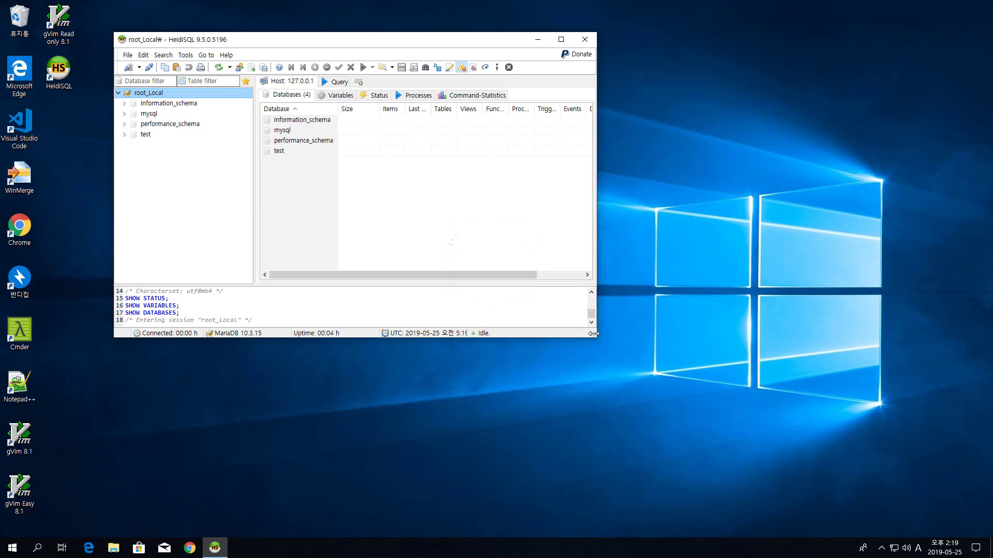
{"action": "left_click_drag", "start_coordinate": [594, 333], "coordinate": [696, 438]}
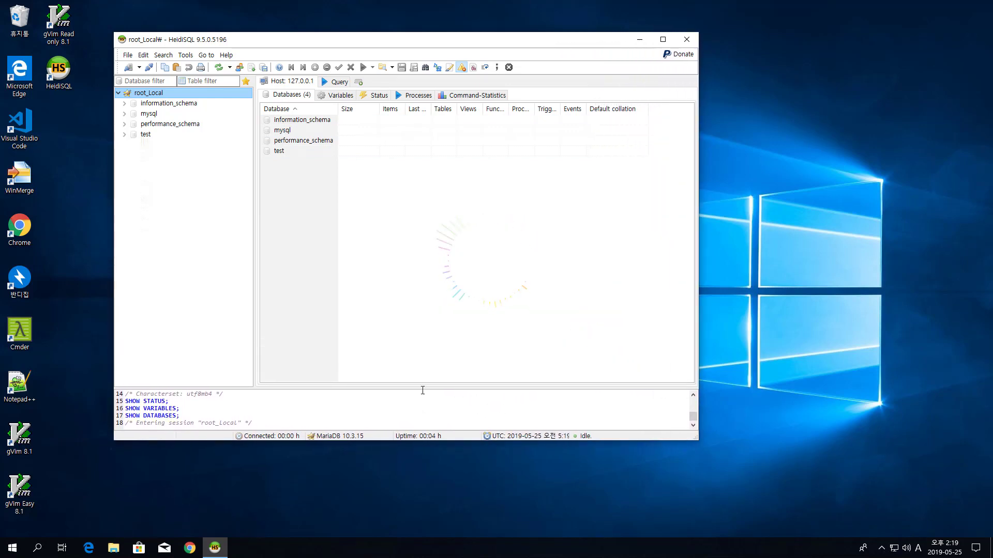
Step: Drag the SQL log splitter upward and scroll through the logged queries
{"action": "left_click_drag", "start_coordinate": [426, 388], "coordinate": [455, 323]}
{"action": "left_click_drag", "start_coordinate": [696, 365], "coordinate": [694, 338]}
{"action": "left_click", "coordinate": [271, 369]}
{"action": "scroll", "coordinate": [272, 369], "scroll_direction": "down", "scroll_amount": 2}
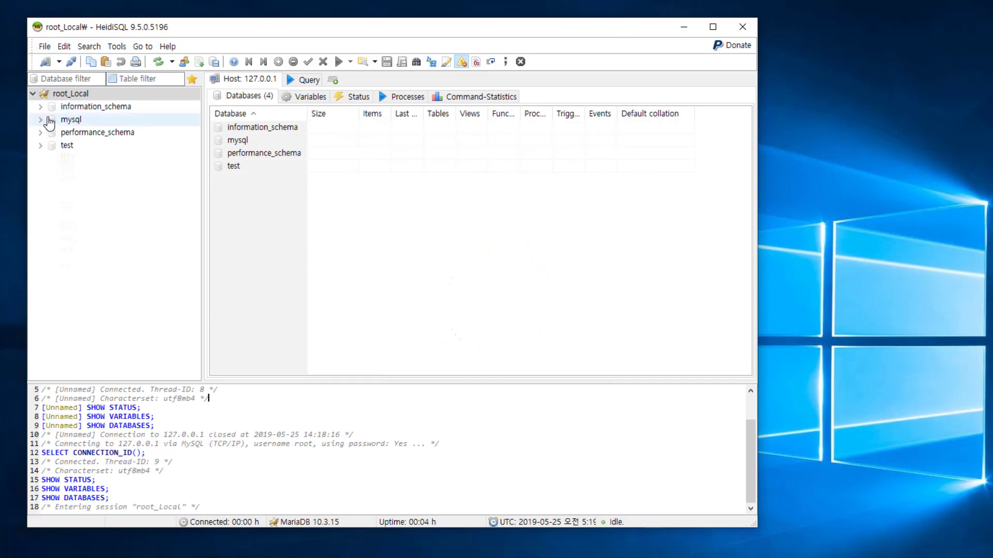
Step: Browse tables in test, mysql, information_schema and performance_schema, check collations on the Host tab, and exit
{"action": "left_click", "coordinate": [68, 145]}
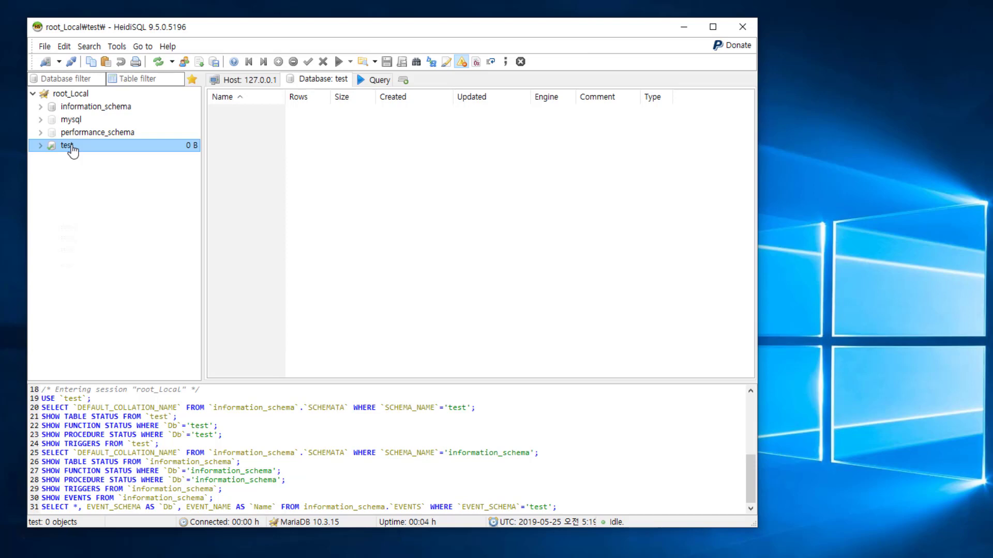
{"action": "left_click", "coordinate": [41, 146]}
{"action": "left_click", "coordinate": [78, 118]}
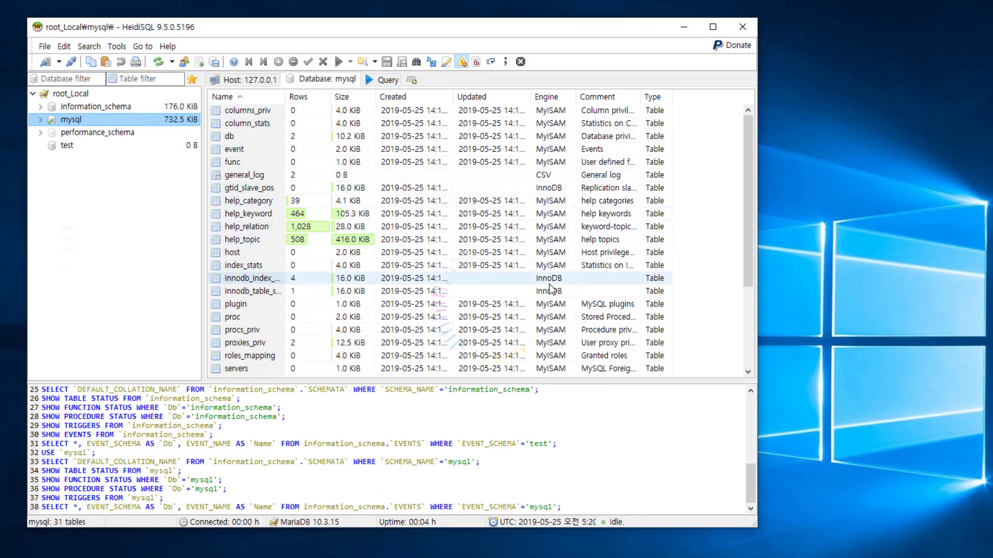
{"action": "left_click", "coordinate": [86, 106]}
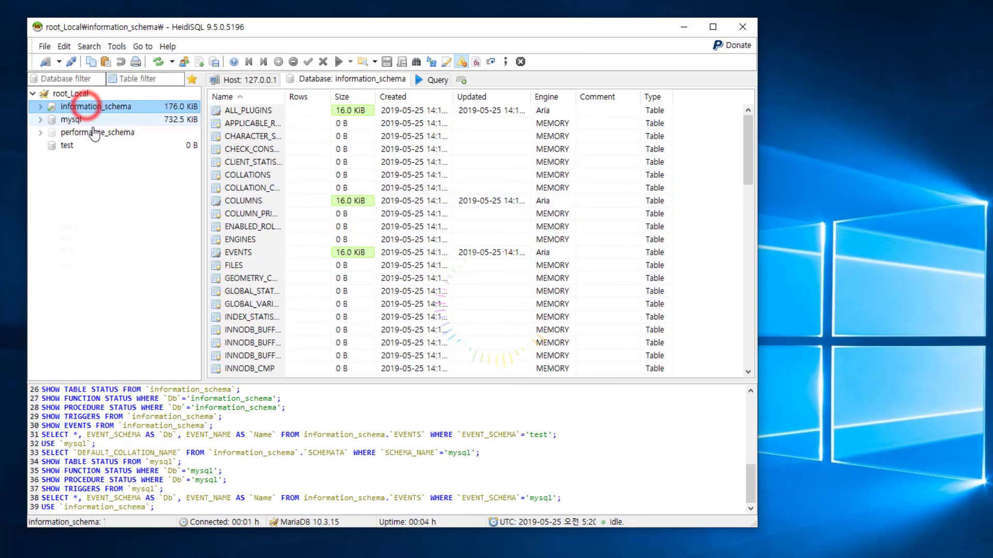
{"action": "left_click", "coordinate": [83, 133]}
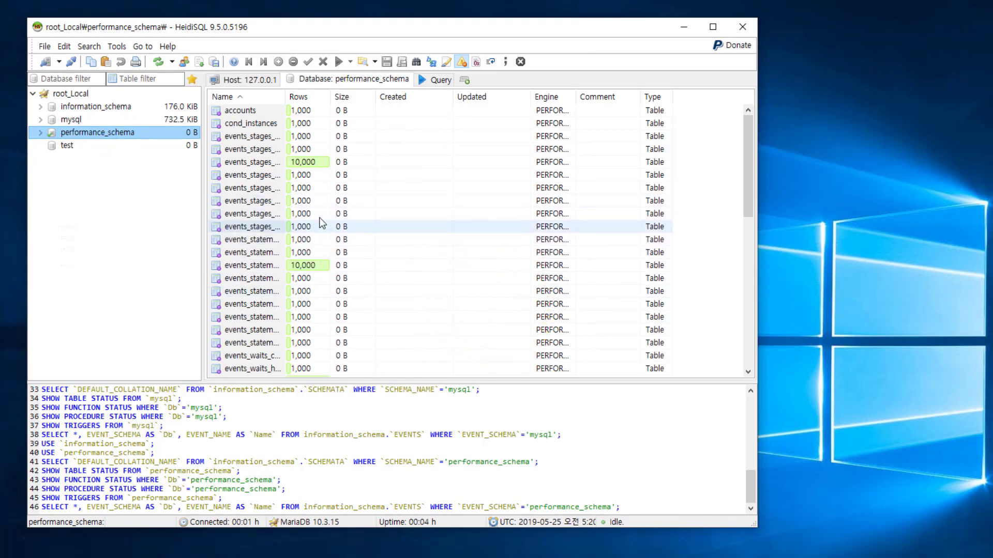
{"action": "left_click", "coordinate": [257, 83]}
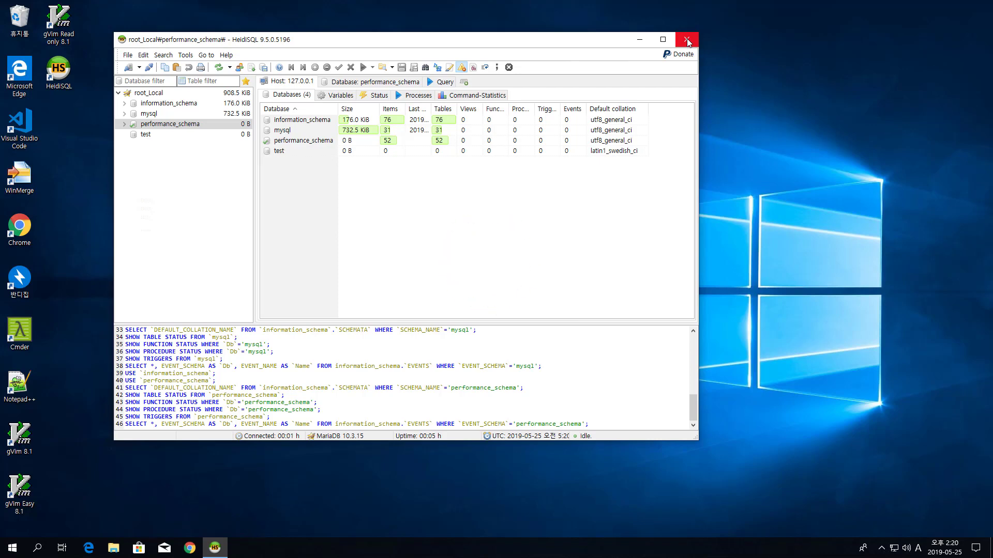
{"action": "left_click", "coordinate": [687, 40]}
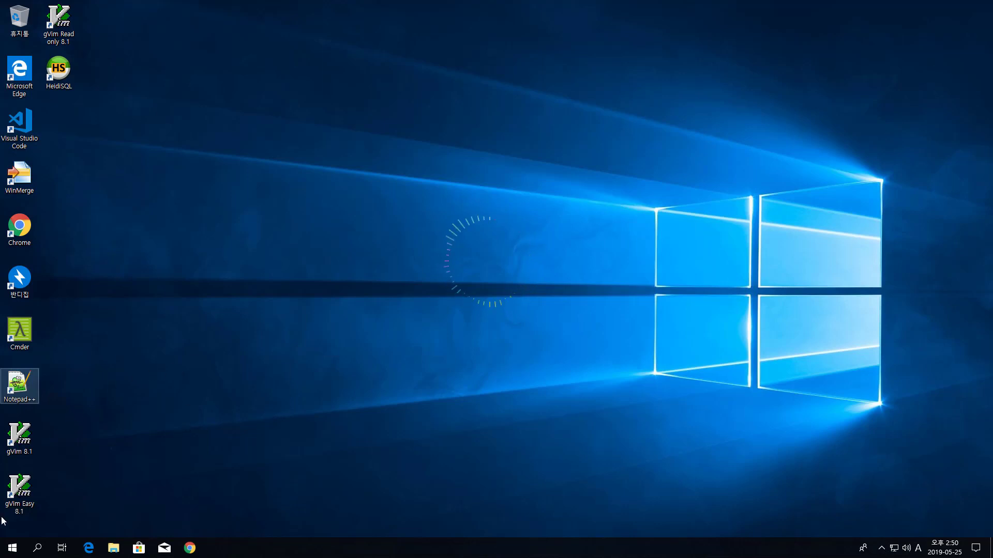
Step: Start Command Prompt (MariaDB 10.3 (x64)) from the Start menu's recently added apps
{"action": "left_click", "coordinate": [13, 548]}
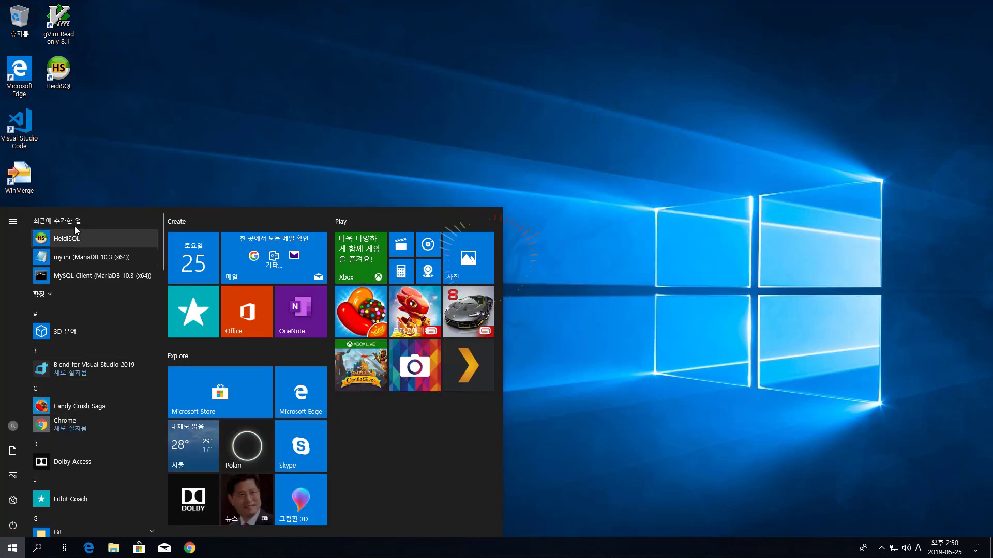
{"action": "left_click", "coordinate": [52, 293]}
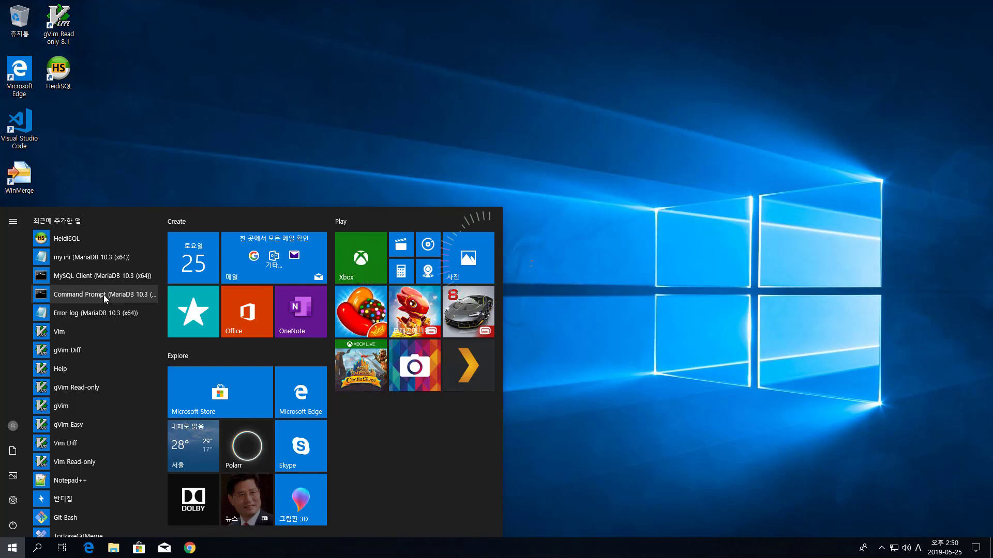
{"action": "left_click", "coordinate": [108, 293]}
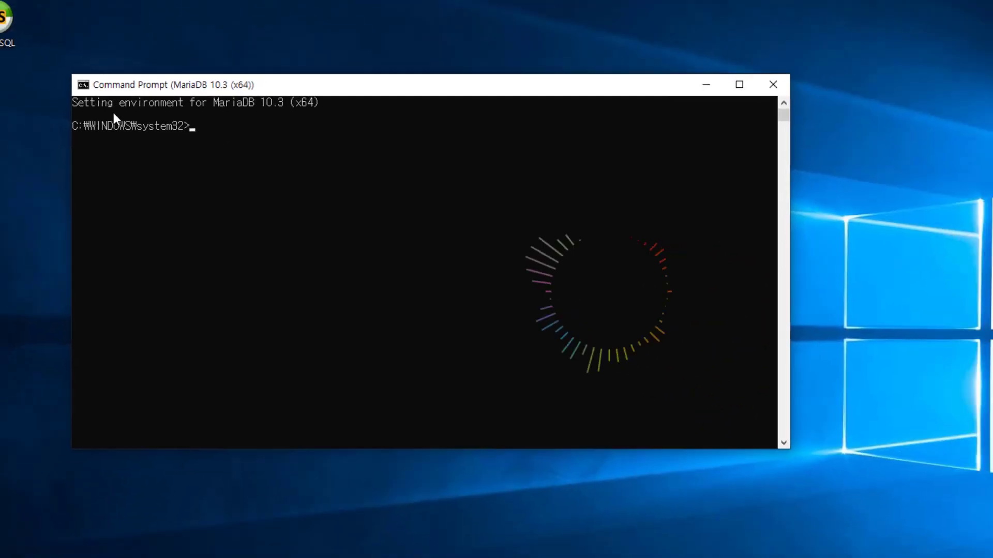
Step: Open a plain Windows Command Prompt alongside the MariaDB console
{"action": "left_click_drag", "start_coordinate": [236, 115], "coordinate": [216, 21]}
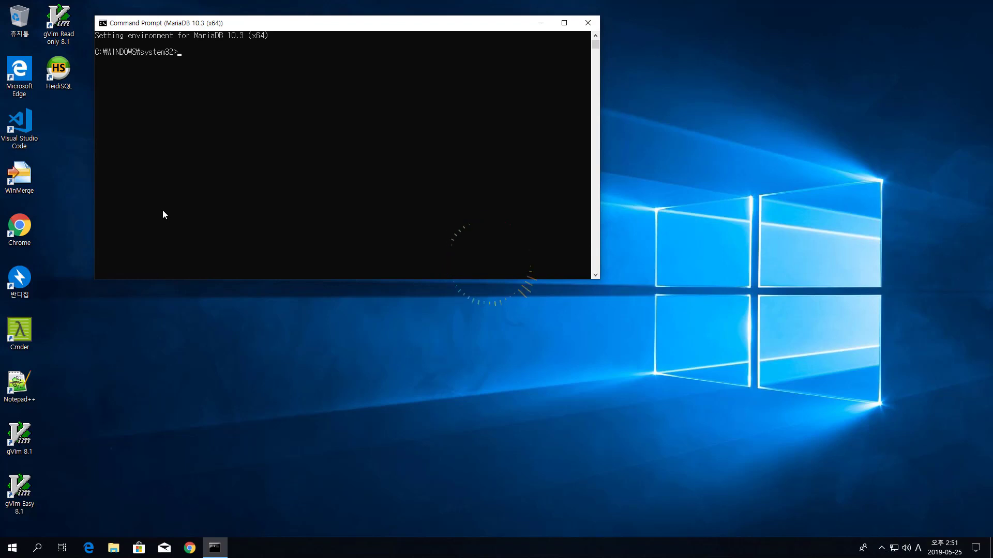
{"action": "key", "text": "super+s"}
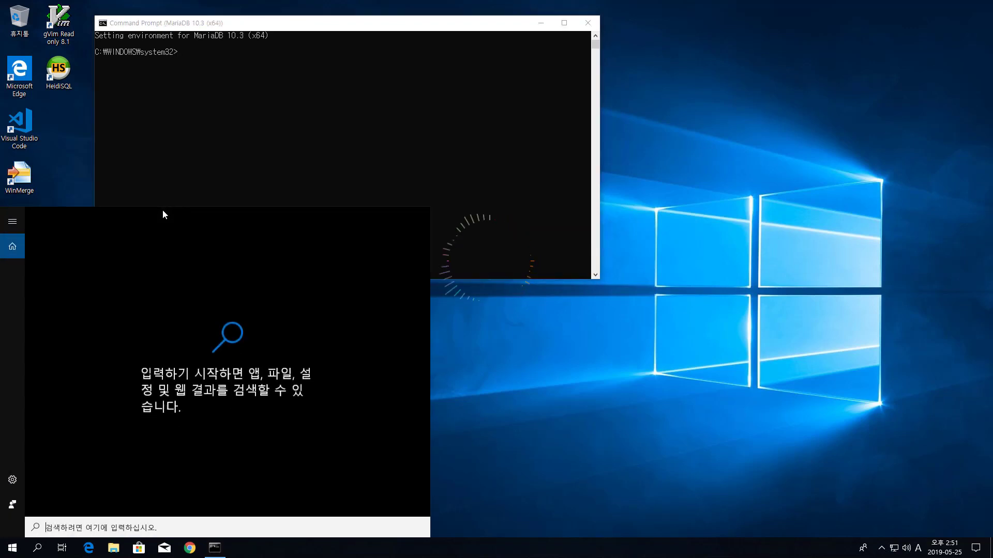
{"action": "type", "text": "cmd"}
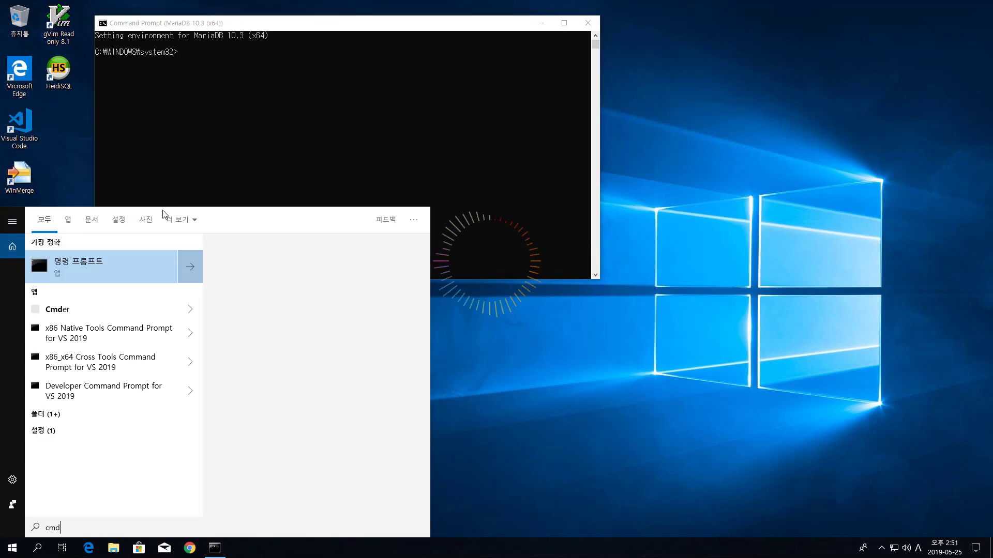
{"action": "left_click", "coordinate": [140, 270]}
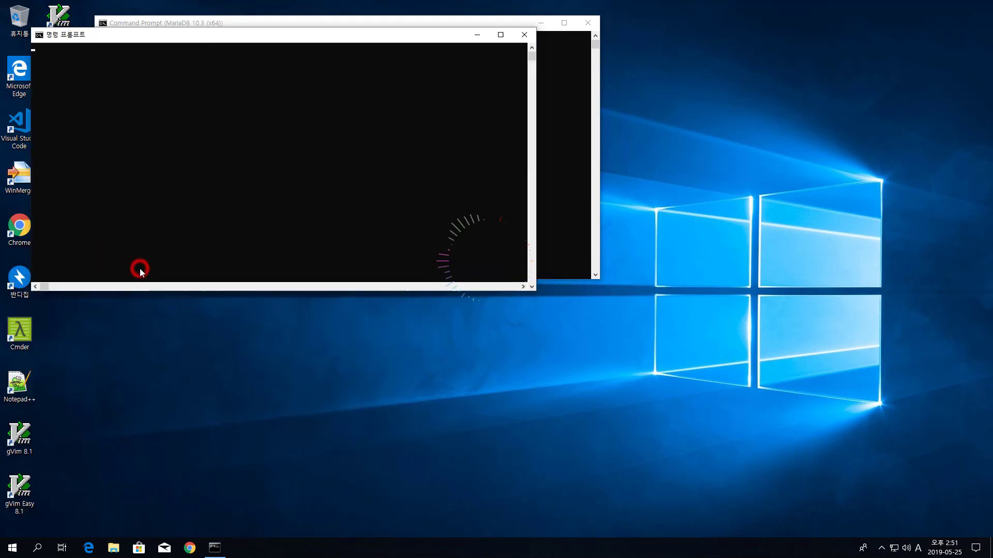
Step: Run mysql --version in the plain console, where mysql is not recognised
{"action": "left_click_drag", "start_coordinate": [212, 42], "coordinate": [398, 266]}
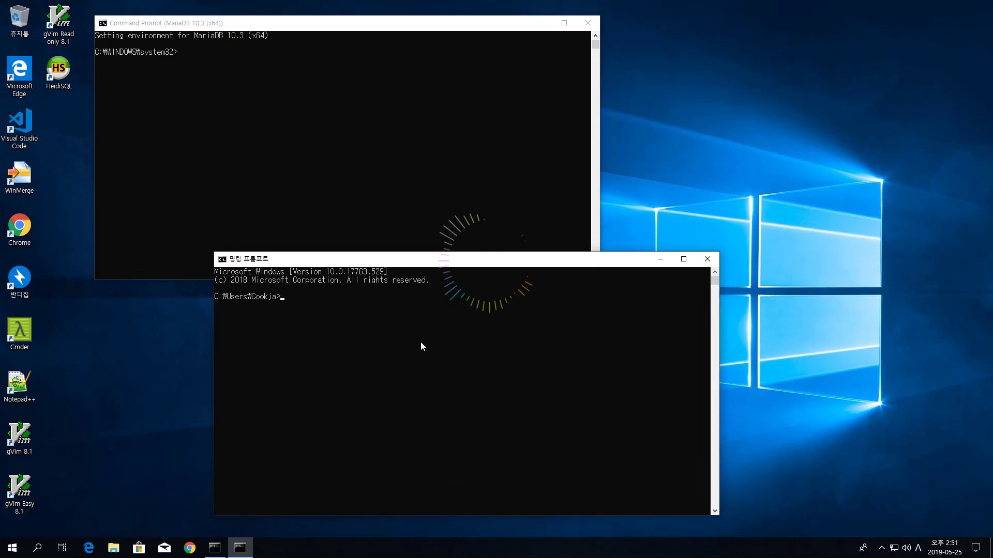
{"action": "type", "text": "mysql --version"}
{"action": "key", "text": "Return"}
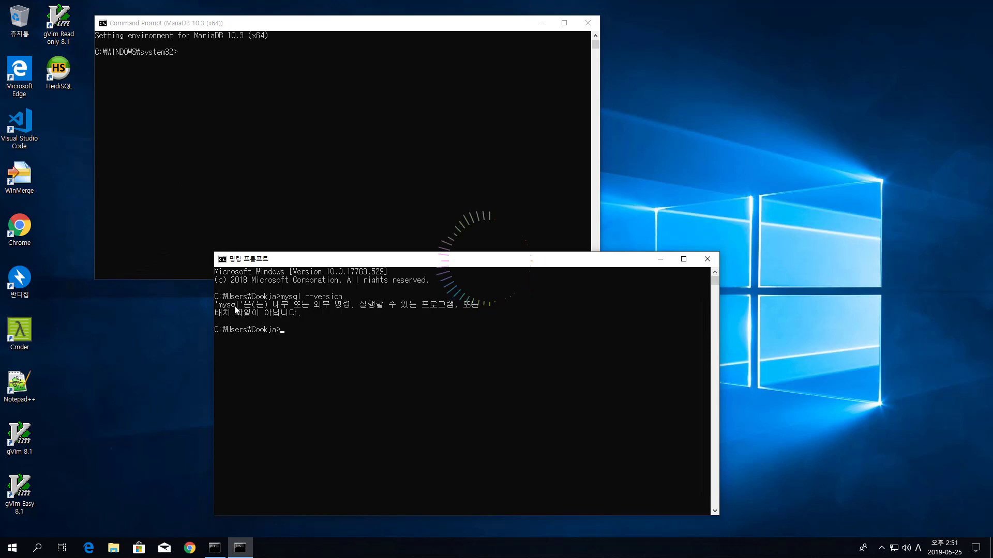
{"action": "left_click", "coordinate": [243, 23]}
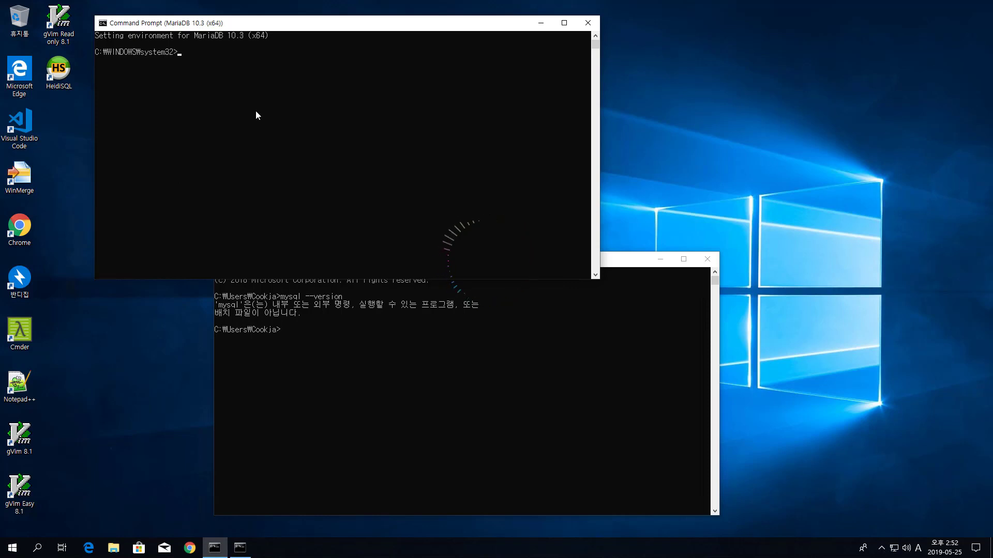
Step: Run mysql --version in the MariaDB console, showing 15.1 Distrib 10.3.15-MariaDB, then enter set
{"action": "type", "text": "mysql --version"}
{"action": "key", "text": "Return"}
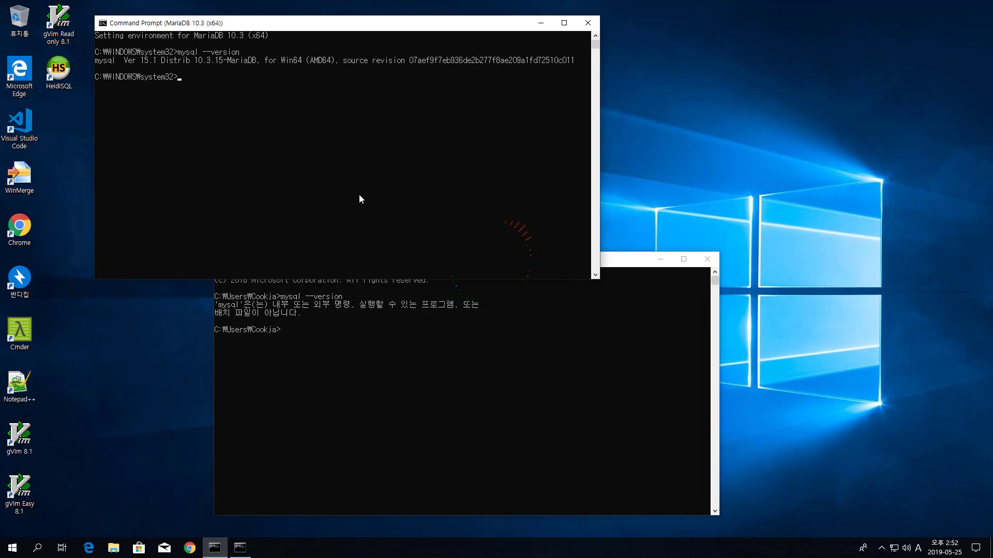
{"action": "left_click", "coordinate": [613, 259]}
{"action": "left_click_drag", "start_coordinate": [582, 262], "coordinate": [564, 146]}
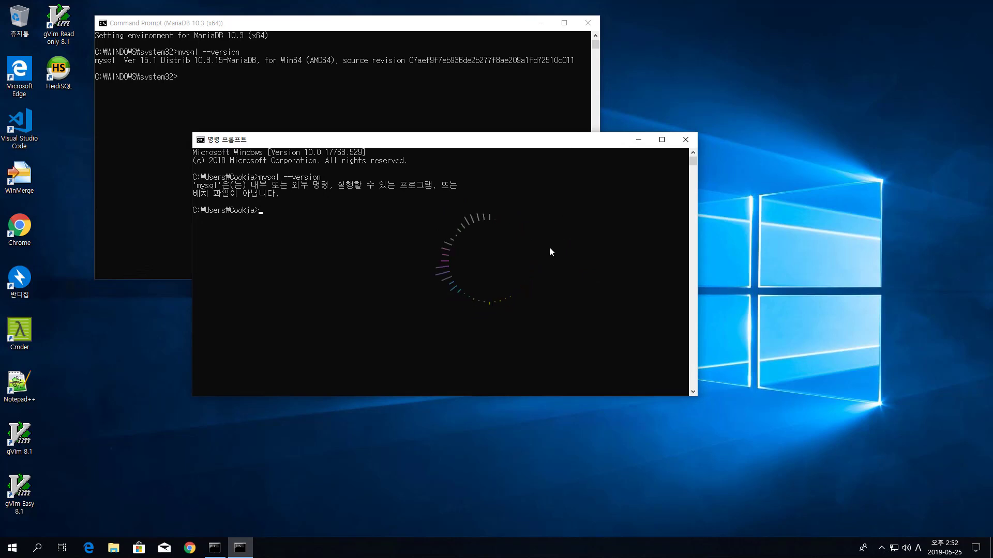
{"action": "left_click", "coordinate": [329, 22]}
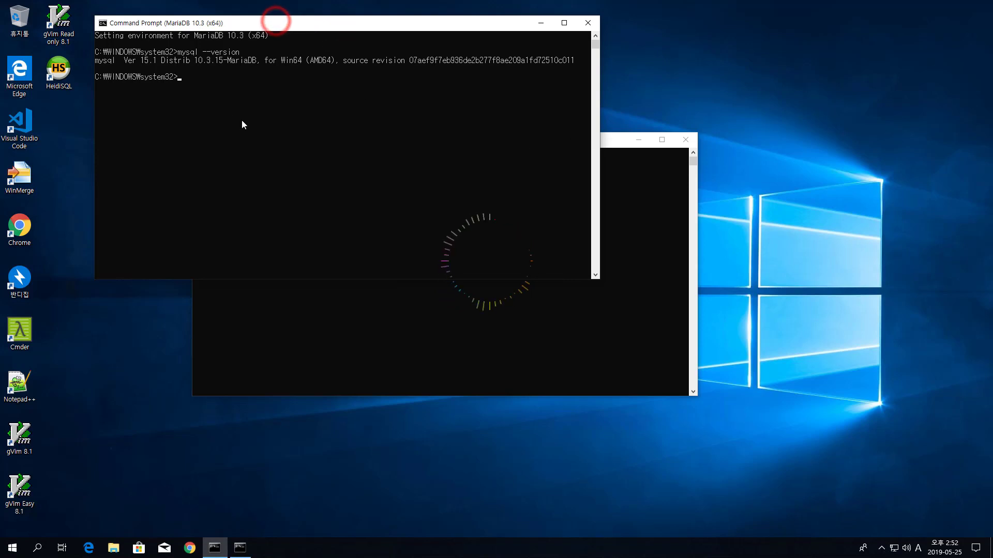
{"action": "type", "text": "set"}
Step: Run set and scroll to Path (MariaDB 10.3 bin) and MYSQL_HOME (MariaDB 10.3 data folder)
{"action": "key", "text": "Return"}
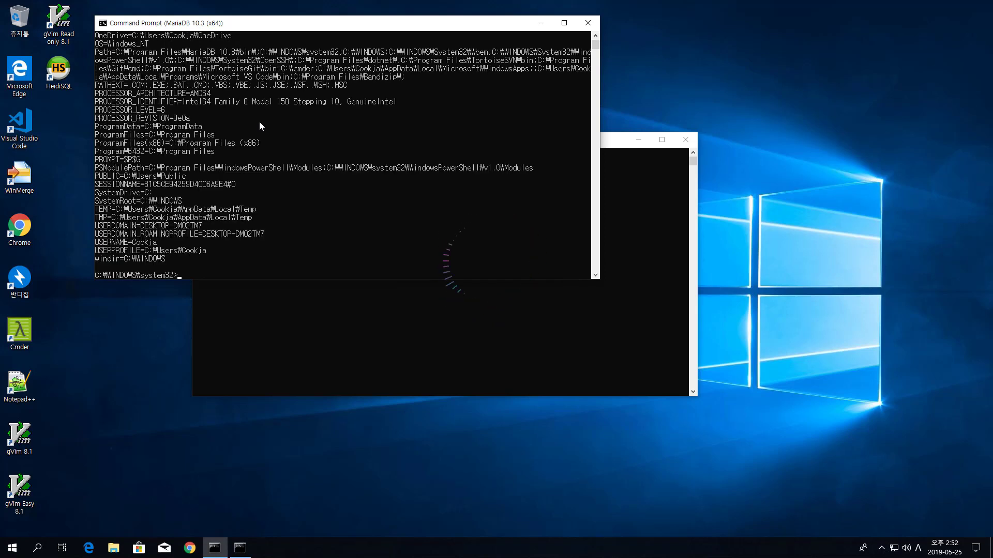
{"action": "left_click", "coordinate": [595, 35]}
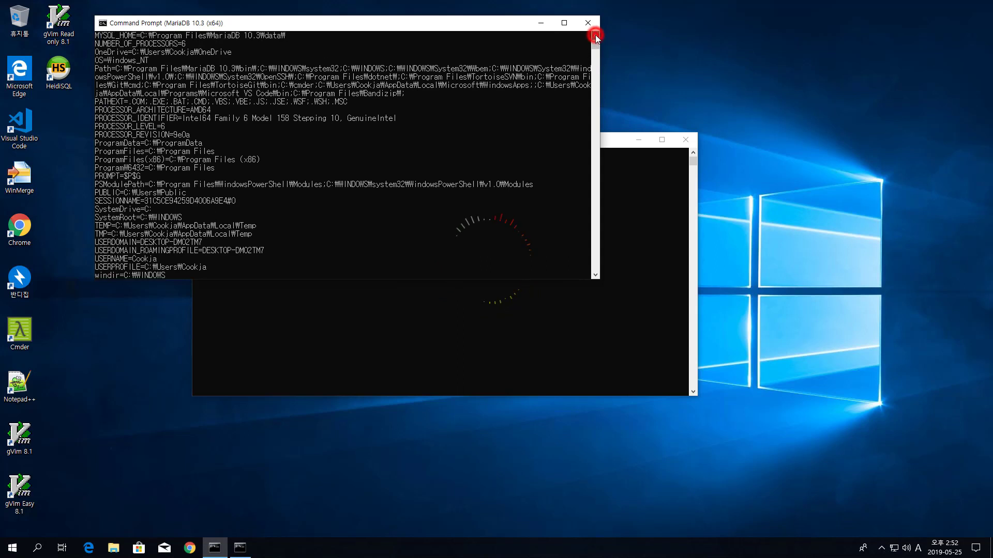
{"action": "left_click_drag", "start_coordinate": [595, 35], "coordinate": [595, 35]}
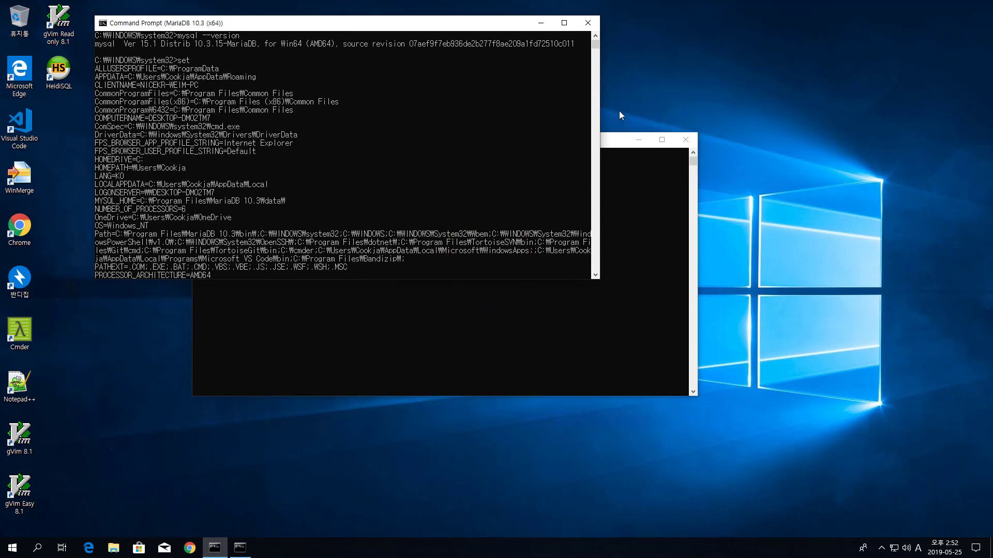
{"action": "left_click_drag", "start_coordinate": [596, 275], "coordinate": [594, 269]}
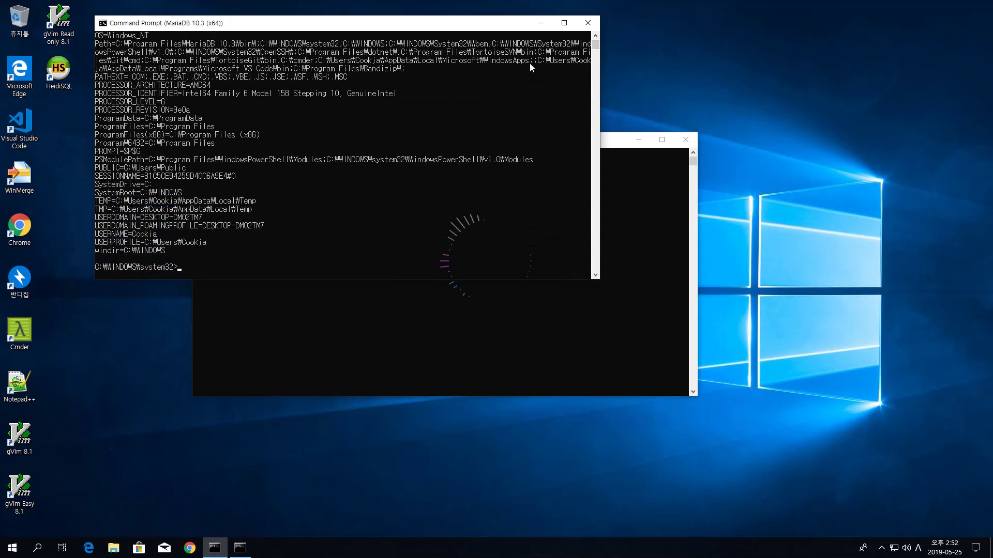
{"action": "left_click_drag", "start_coordinate": [596, 37], "coordinate": [596, 41]}
{"action": "left_click", "coordinate": [596, 36]}
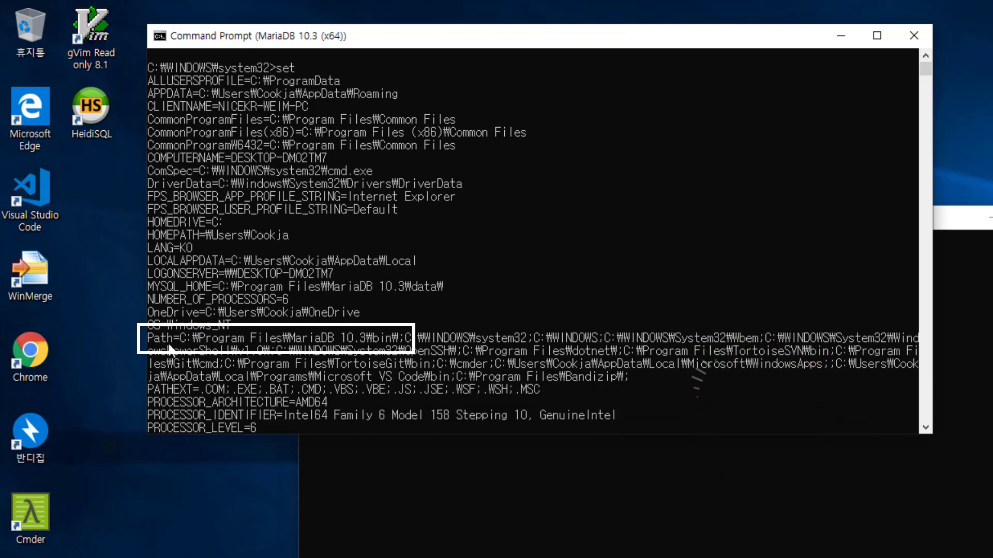
{"action": "left_click", "coordinate": [926, 427]}
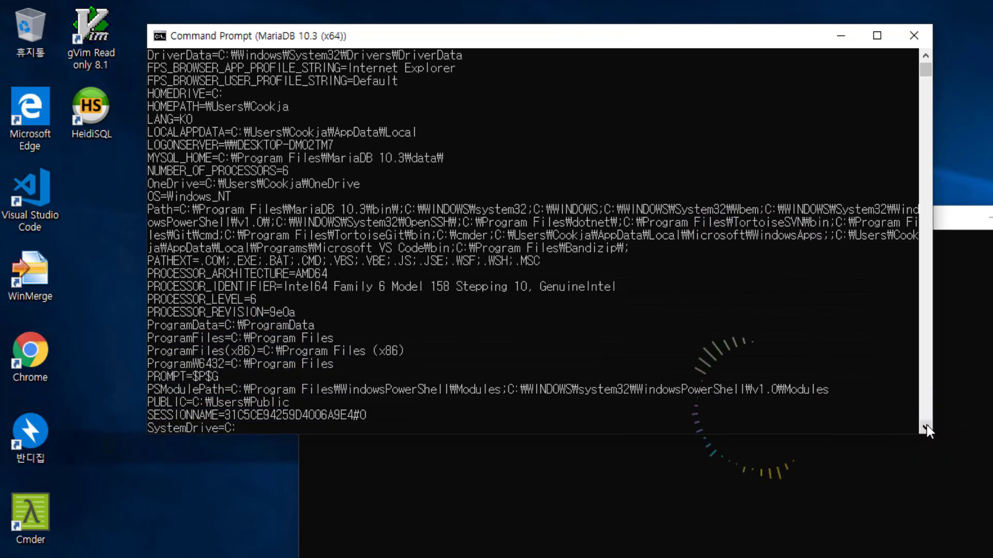
{"action": "left_click_drag", "start_coordinate": [927, 425], "coordinate": [927, 425]}
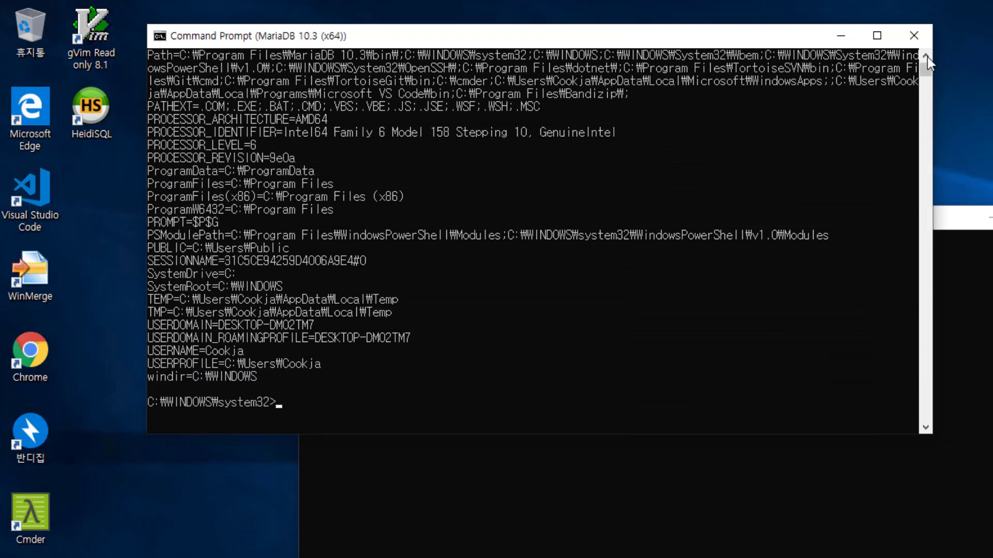
{"action": "left_click_drag", "start_coordinate": [926, 55], "coordinate": [925, 55]}
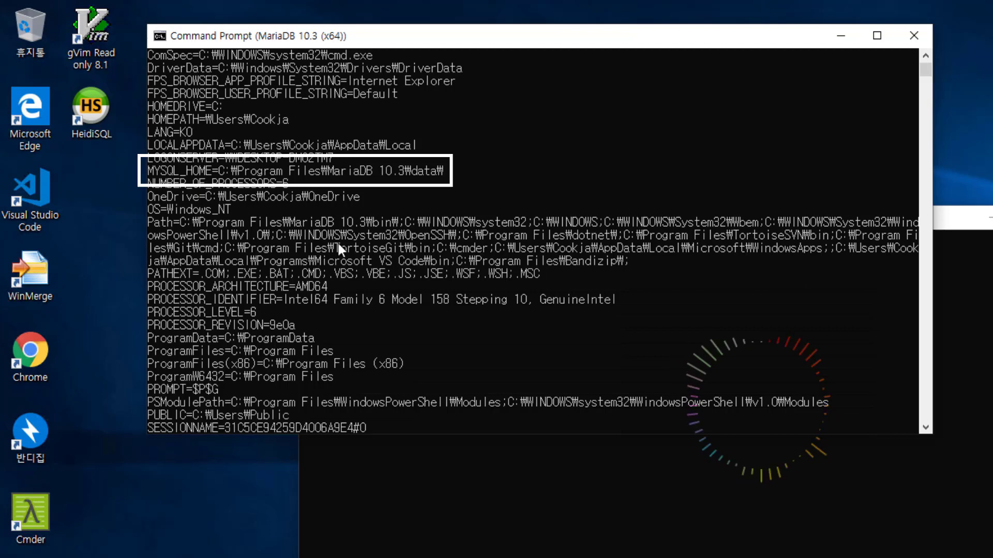
Step: Run set path in both the MariaDB prompt and the plain prompt to compare PATH
{"action": "left_click", "coordinate": [607, 303]}
{"action": "left_click", "coordinate": [600, 321]}
{"action": "key", "text": "Escape"}
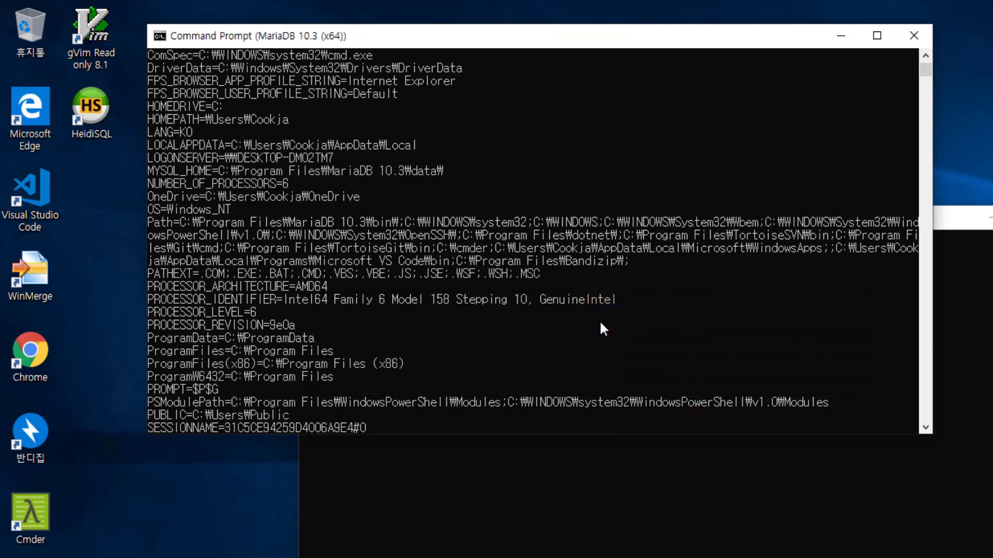
{"action": "key", "text": "Return"}
{"action": "type", "text": "set path"}
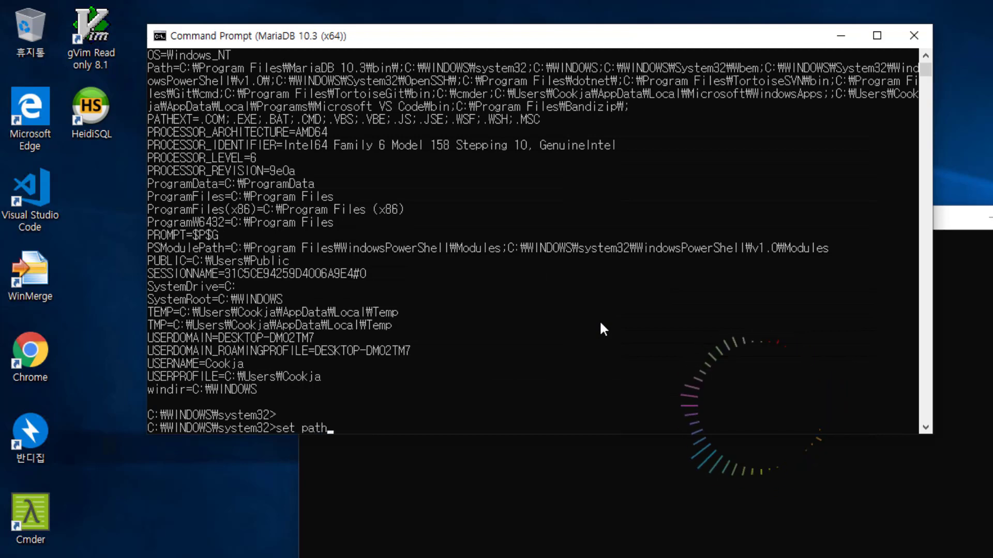
{"action": "key", "text": "Return"}
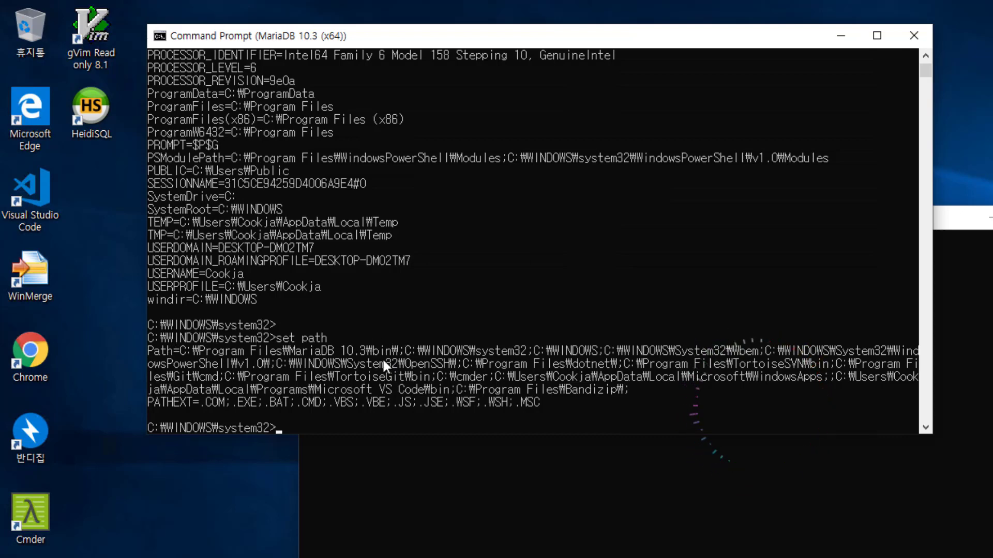
{"action": "left_click", "coordinate": [957, 216]}
{"action": "left_click_drag", "start_coordinate": [861, 213], "coordinate": [899, 370]}
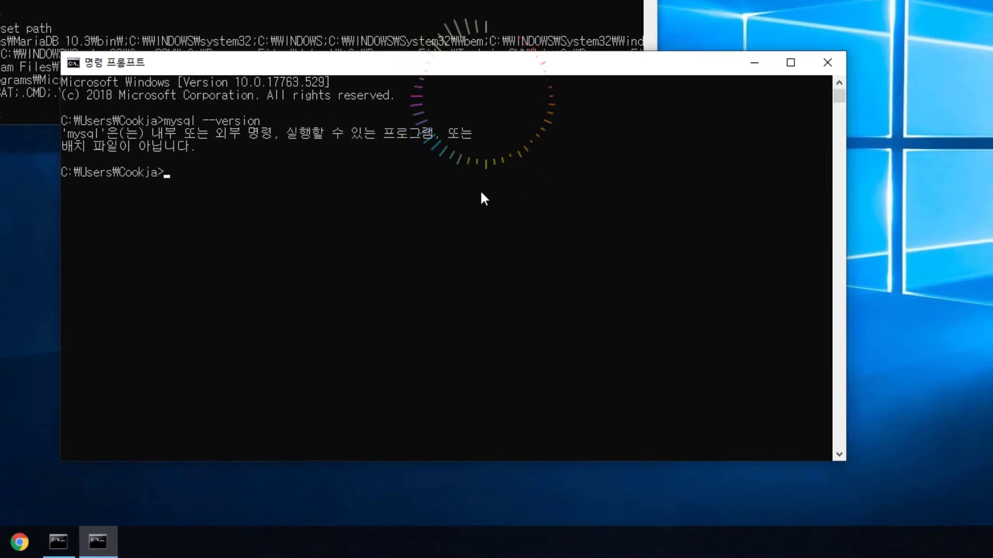
{"action": "type", "text": "set path"}
{"action": "key", "text": "Return"}
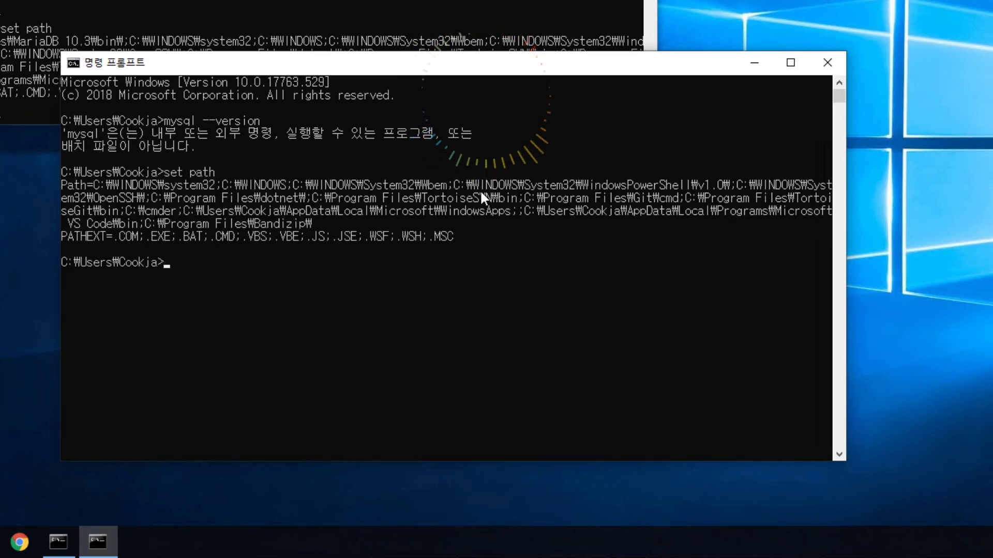
Step: Run set mysql_home in both prompts, showing it is undefined in the plain one
{"action": "left_click_drag", "start_coordinate": [151, 63], "coordinate": [8, 75]}
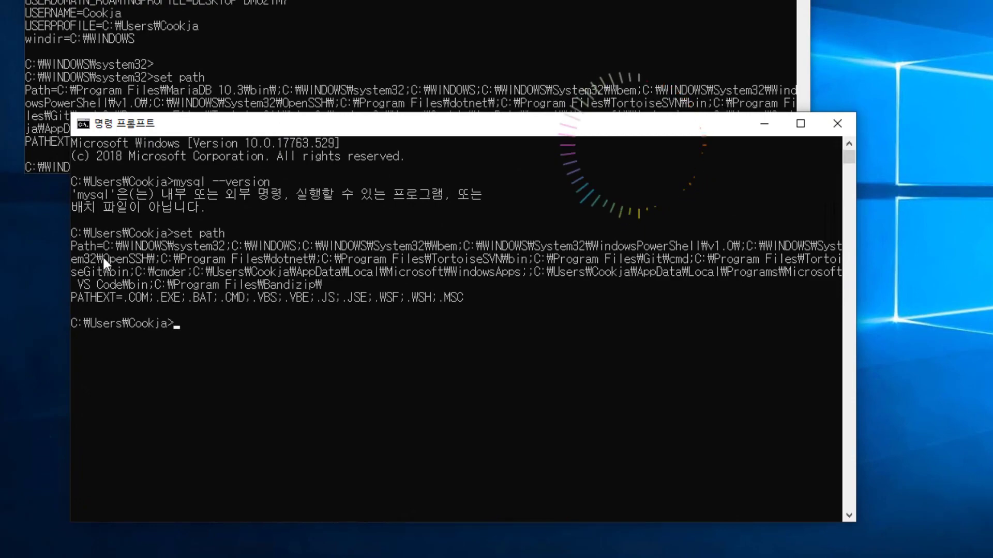
{"action": "left_click", "coordinate": [209, 124]}
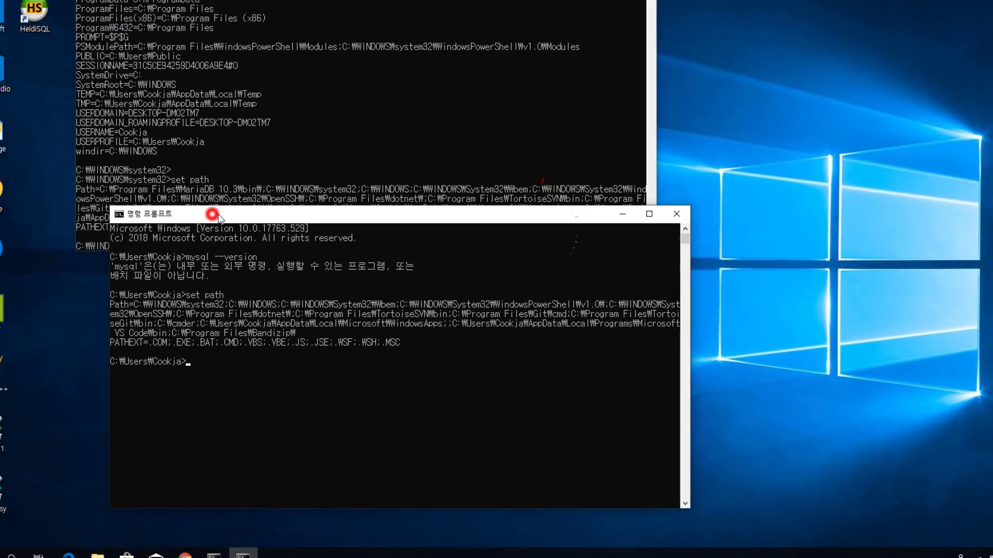
{"action": "left_click_drag", "start_coordinate": [219, 217], "coordinate": [353, 267]}
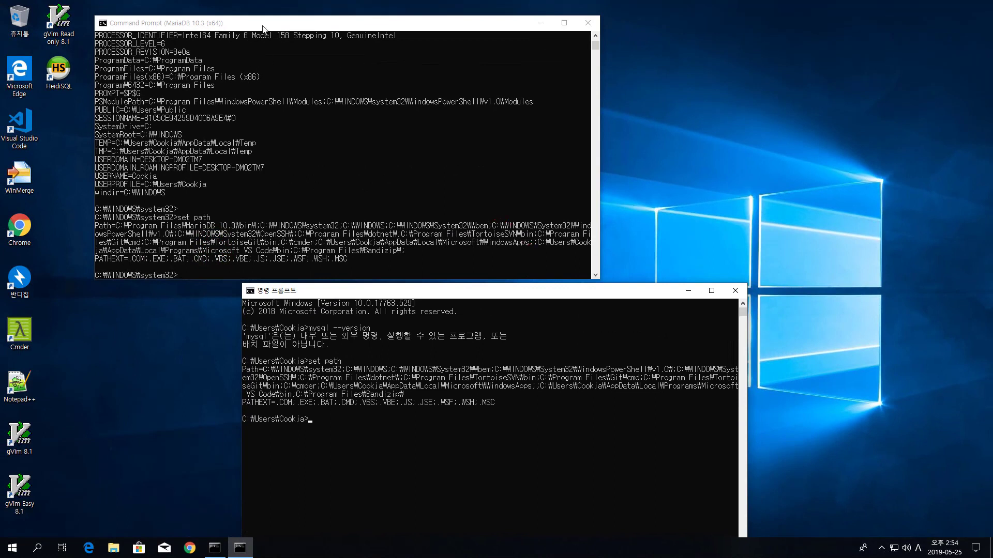
{"action": "left_click_drag", "start_coordinate": [263, 27], "coordinate": [252, 17]}
{"action": "left_click_drag", "start_coordinate": [332, 289], "coordinate": [296, 281]}
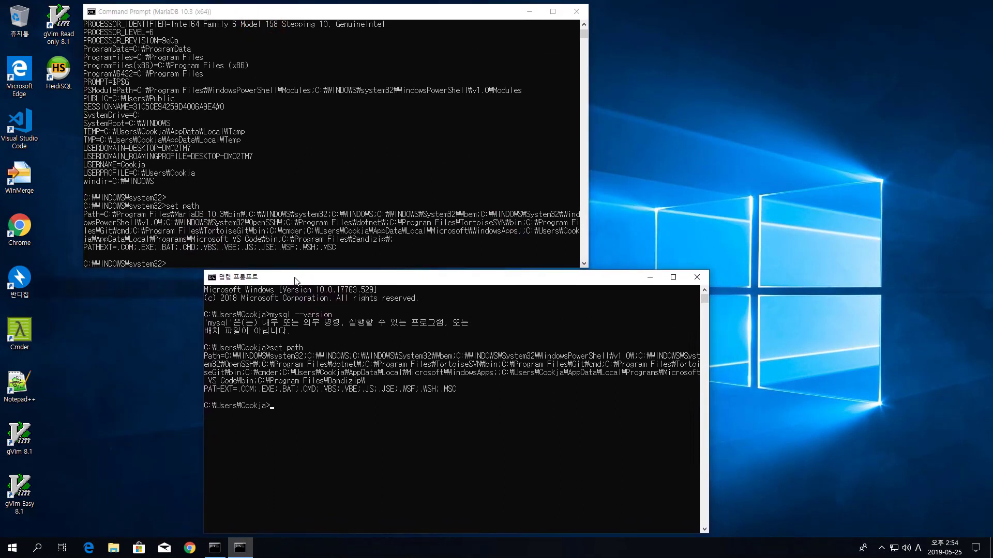
{"action": "left_click", "coordinate": [322, 17]}
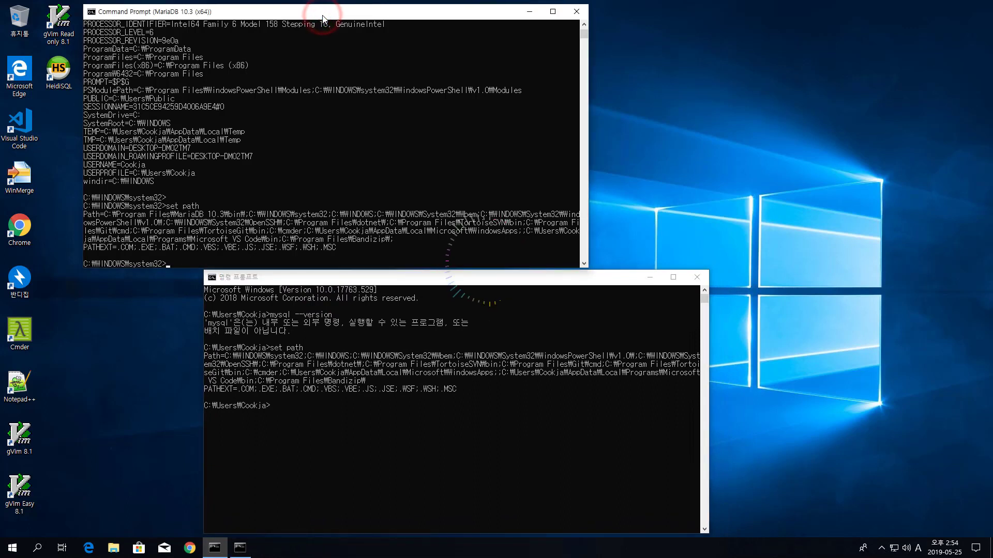
{"action": "type", "text": "set mysql_home"}
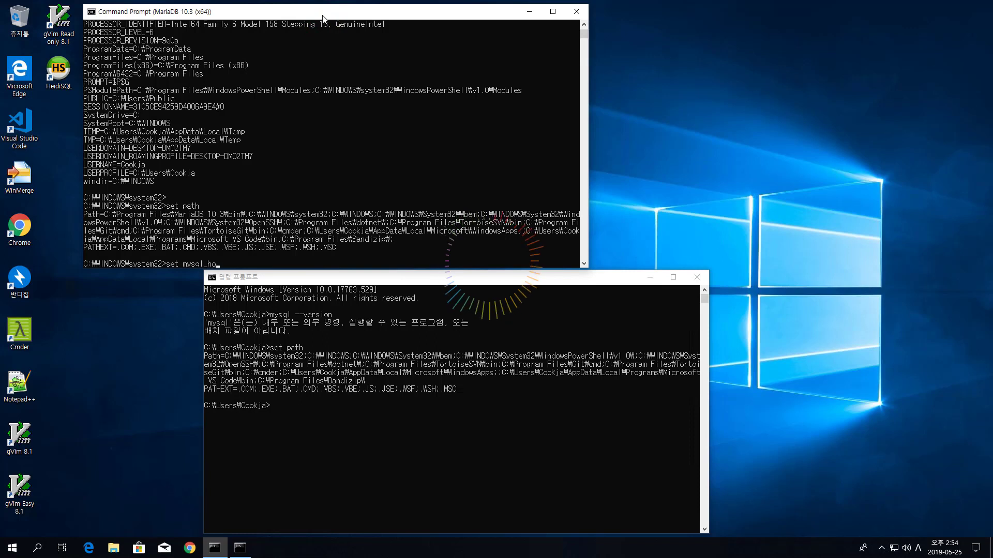
{"action": "key", "text": "Return"}
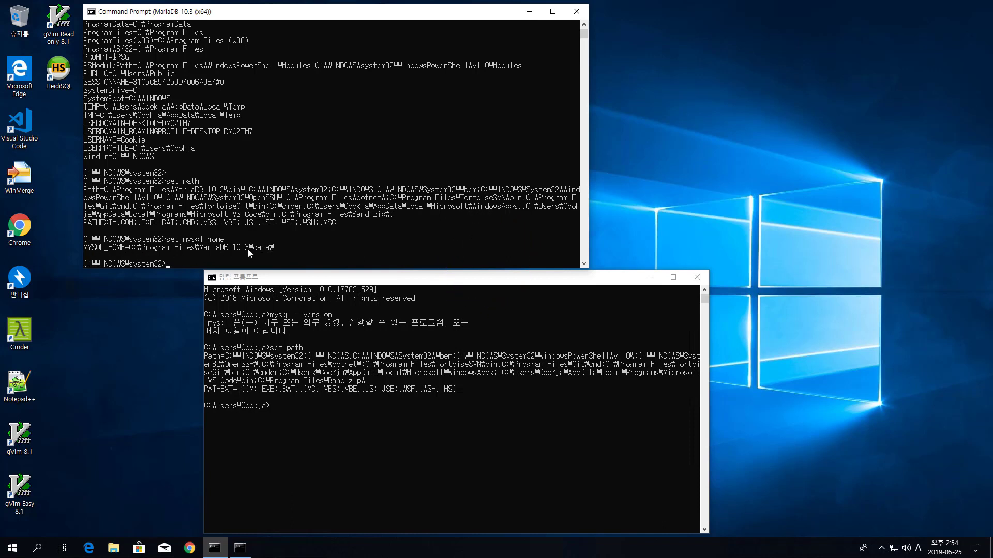
{"action": "left_click", "coordinate": [314, 275]}
{"action": "type", "text": "se"}
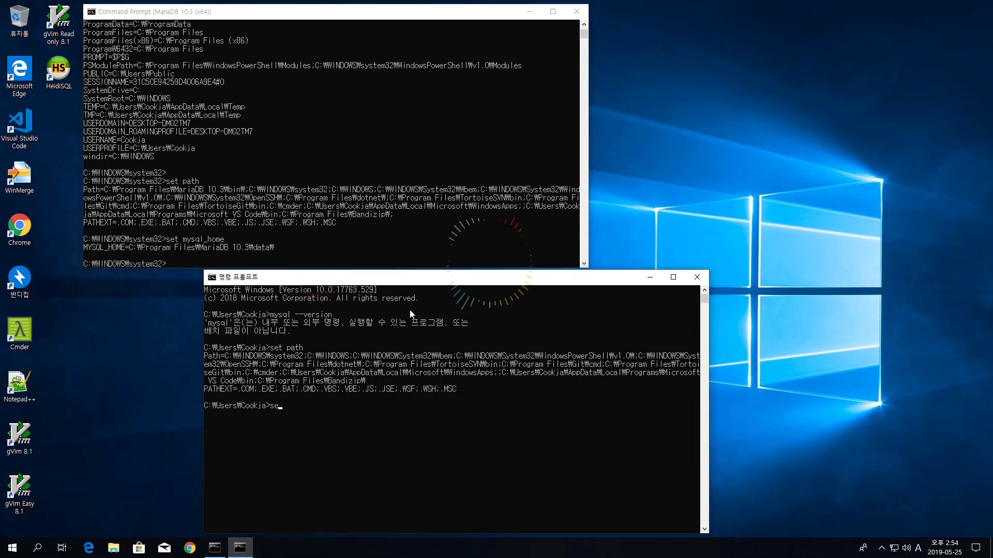
{"action": "type", "text": "t mysql_home"}
{"action": "key", "text": "Return"}
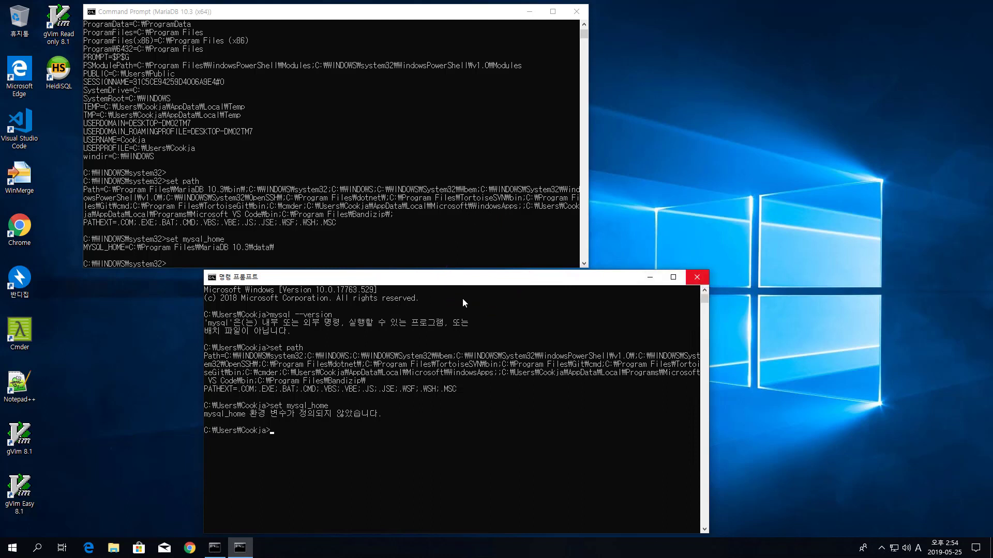
Step: Close both the plain and the MariaDB command prompt windows
{"action": "left_click", "coordinate": [698, 282]}
{"action": "left_click_drag", "start_coordinate": [238, 11], "coordinate": [278, 81]}
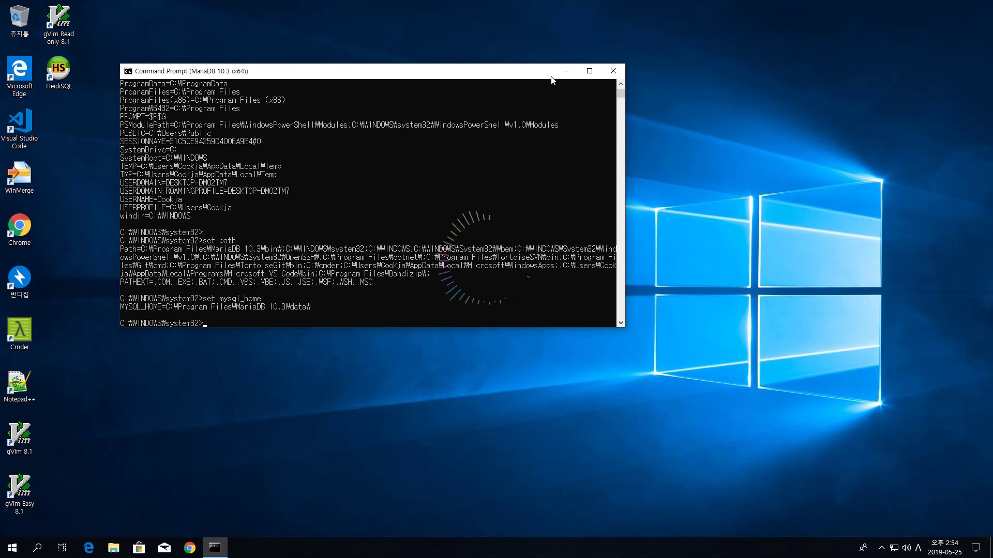
{"action": "left_click", "coordinate": [613, 71]}
Step: Launch Command Prompt (MariaDB 10.3 (x64)) from the Start Menu's MariaDB 10.3 (x64) group
{"action": "left_click", "coordinate": [16, 548]}
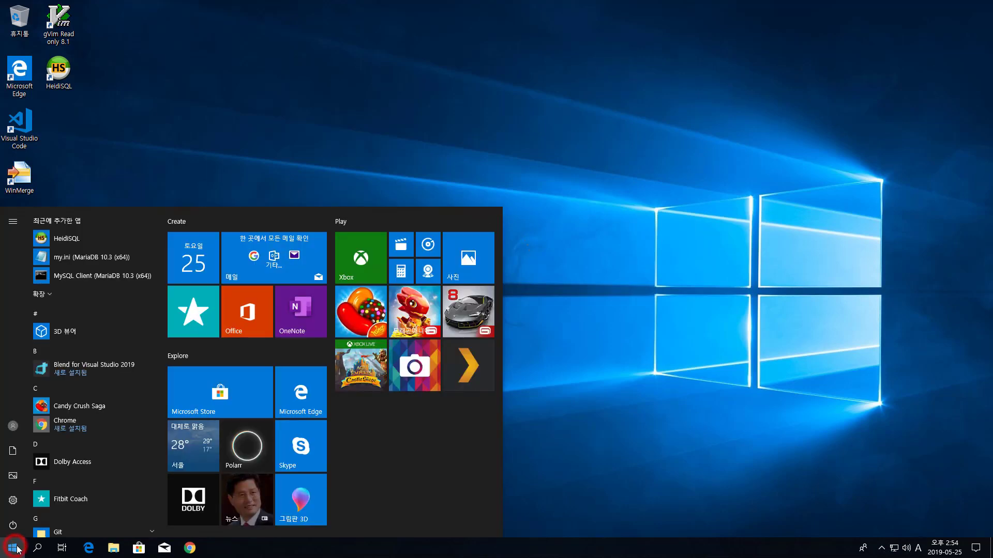
{"action": "left_click", "coordinate": [55, 295]}
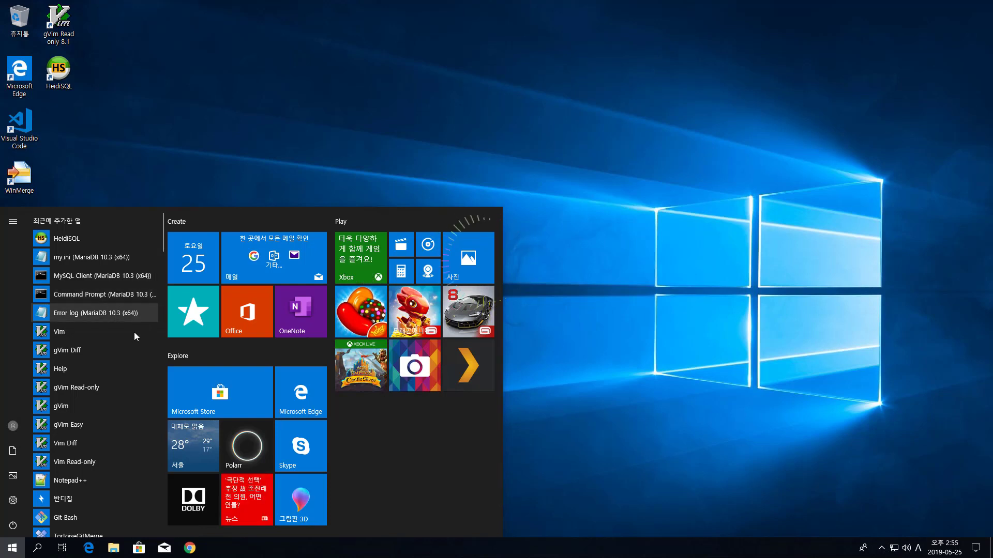
{"action": "scroll", "coordinate": [102, 331], "scroll_direction": "down", "scroll_amount": 10}
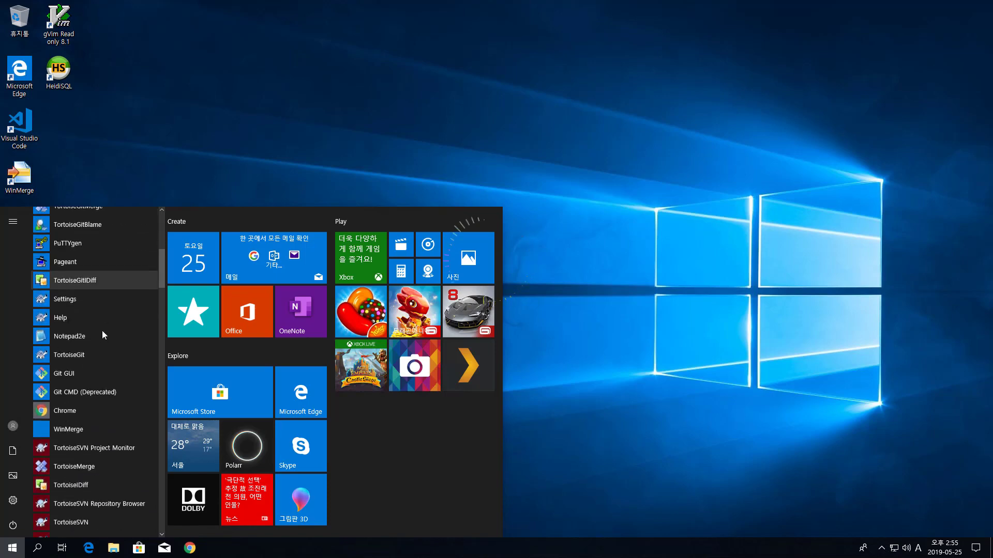
{"action": "scroll", "coordinate": [105, 324], "scroll_direction": "down", "scroll_amount": 8}
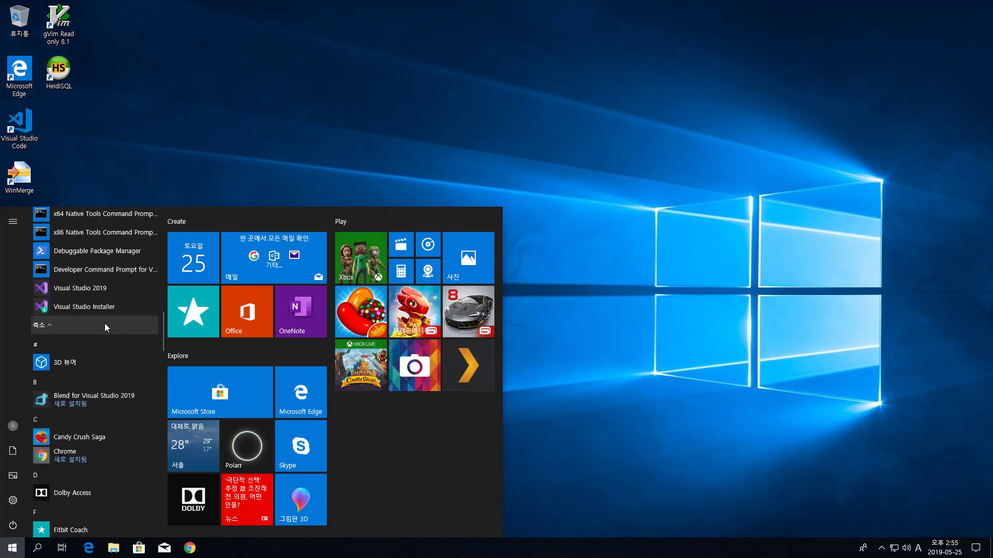
{"action": "scroll", "coordinate": [103, 424], "scroll_direction": "down", "scroll_amount": 2}
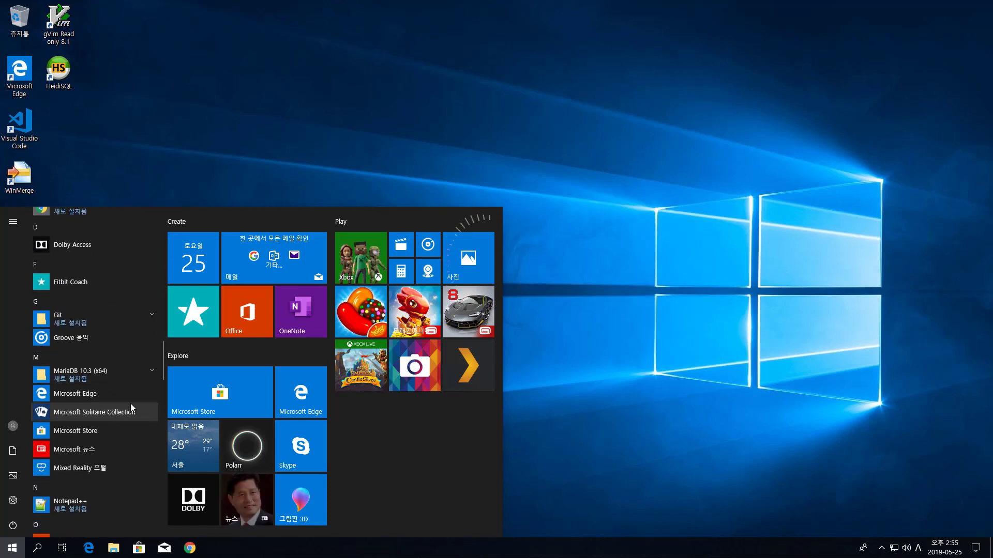
{"action": "left_click", "coordinate": [149, 372]}
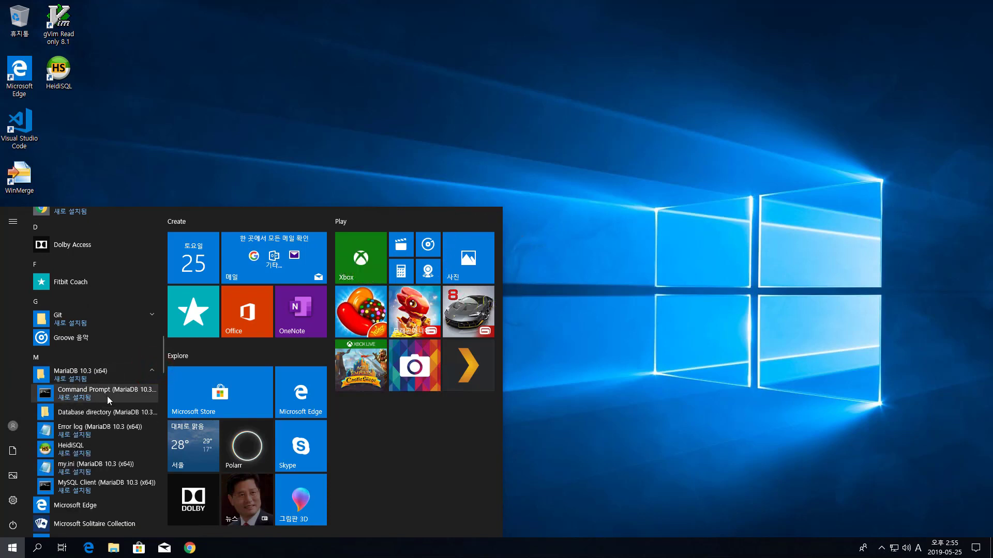
{"action": "left_click", "coordinate": [104, 393]}
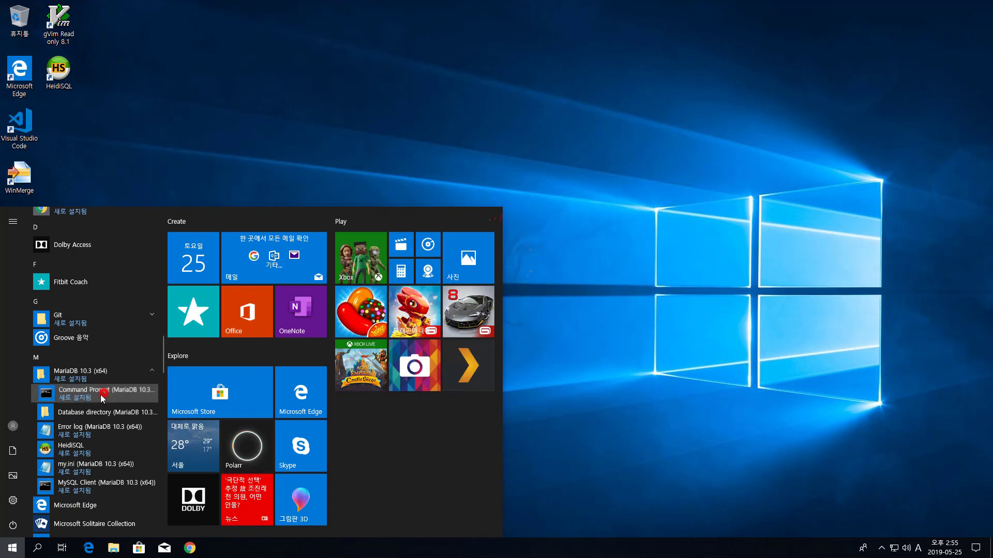
{"action": "left_click_drag", "start_coordinate": [233, 52], "coordinate": [289, 32]}
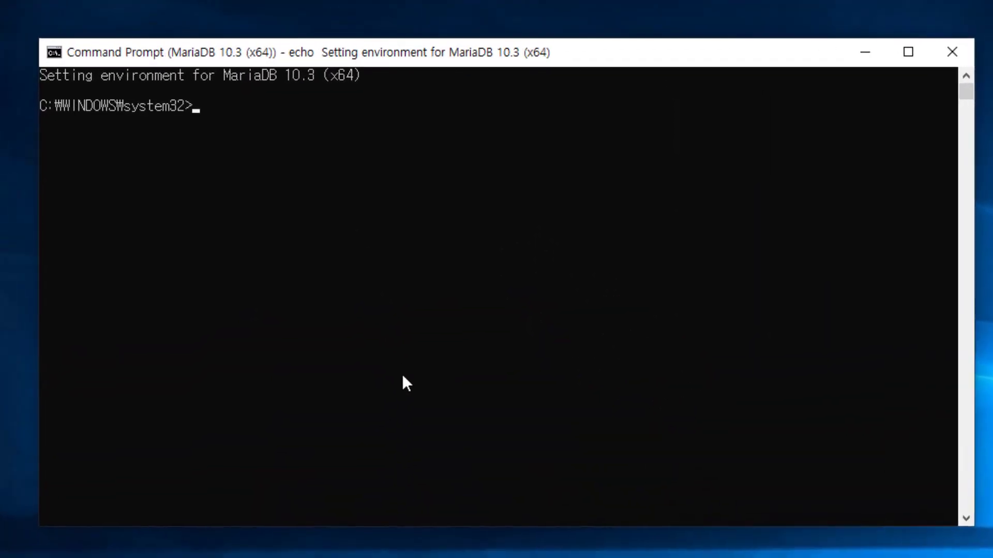
Step: Log in with mysql -uroot -p and enter the root password
{"action": "type", "text": "mysql"}
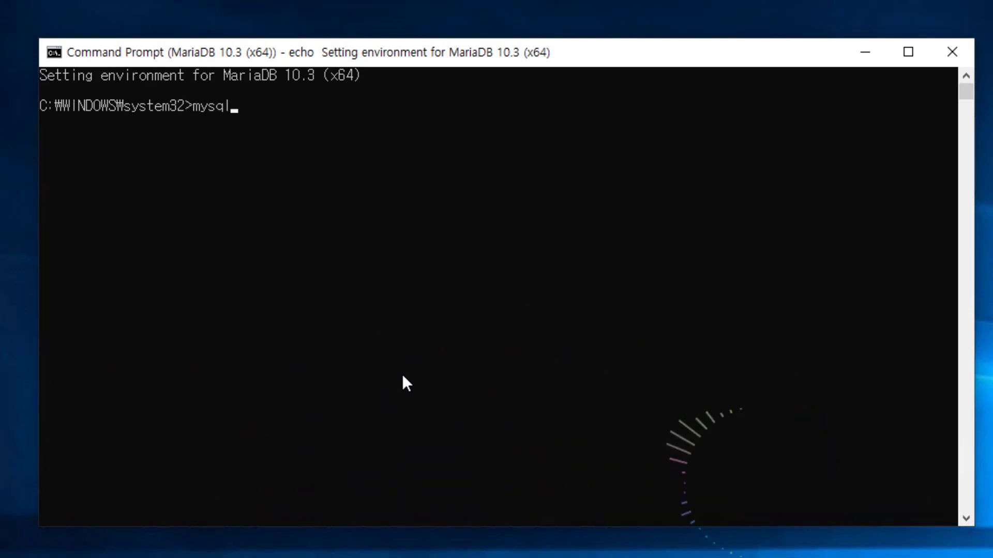
{"action": "type", "text": " -u"}
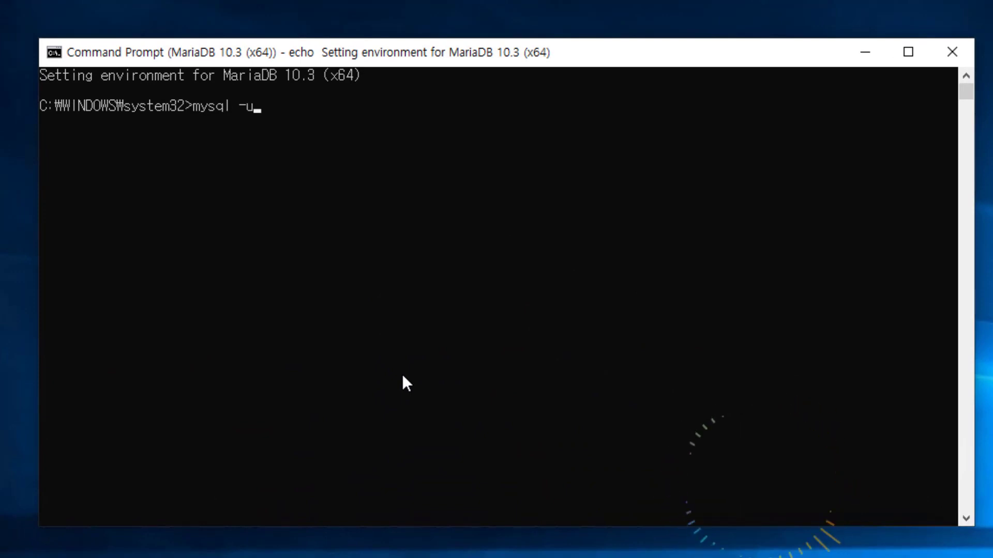
{"action": "type", "text": "root"}
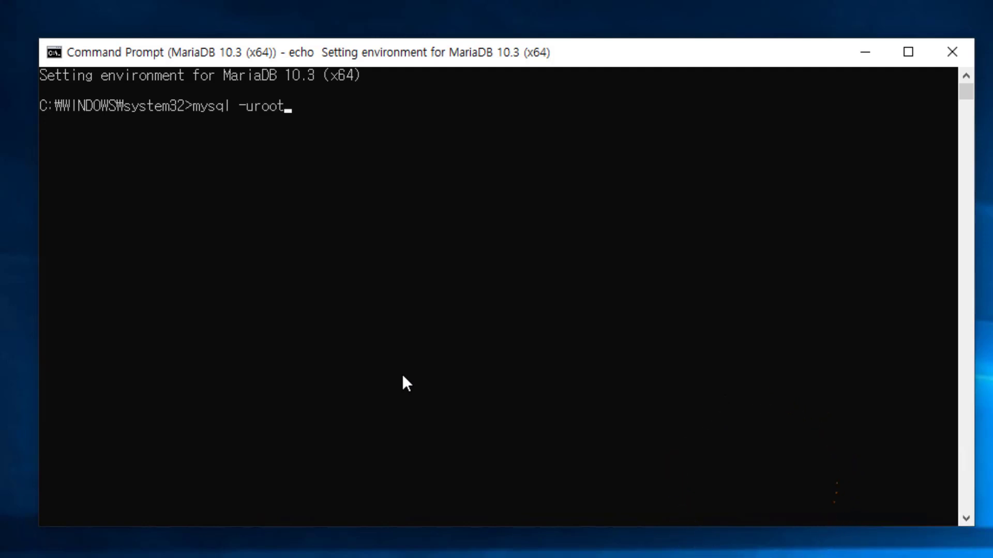
{"action": "key", "text": "BackSpace"}
{"action": "key", "text": "BackSpace"}
{"action": "key", "text": "BackSpace"}
{"action": "key", "text": "BackSpace"}
{"action": "key", "text": "BackSpace"}
{"action": "key", "text": "BackSpace"}
{"action": "type", "text": "-uroot -p"}
{"action": "key", "text": "Return"}
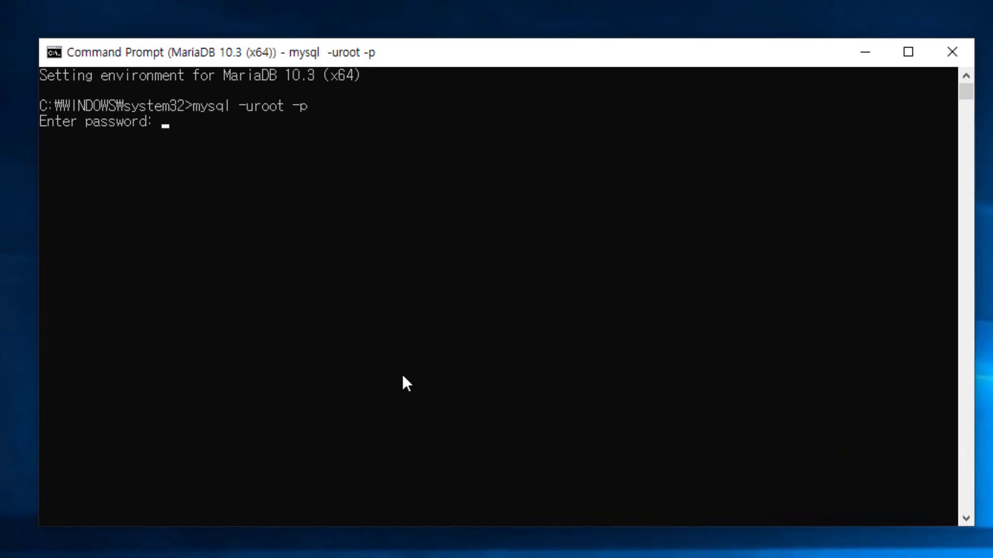
{"action": "type", "text": "12345"}
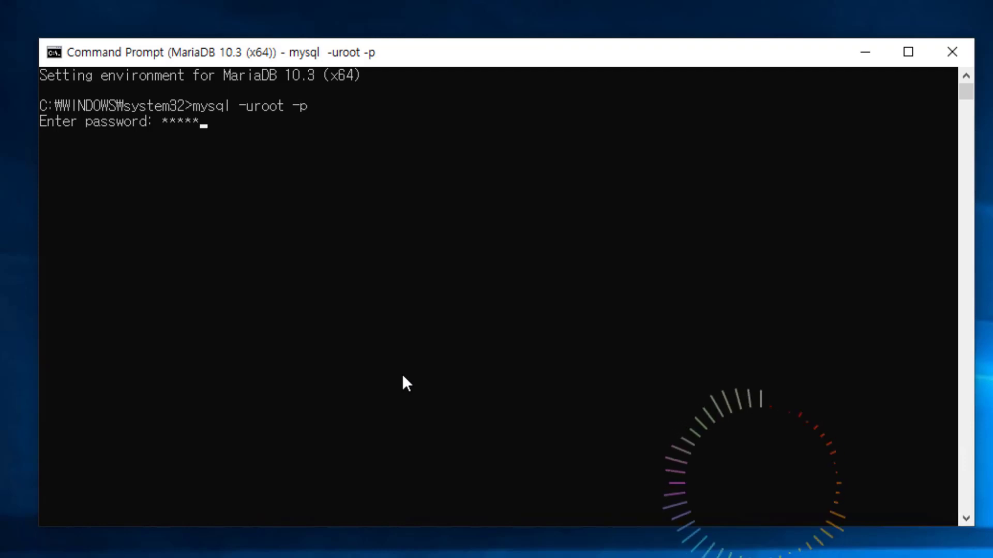
{"action": "type", "text": "678901"}
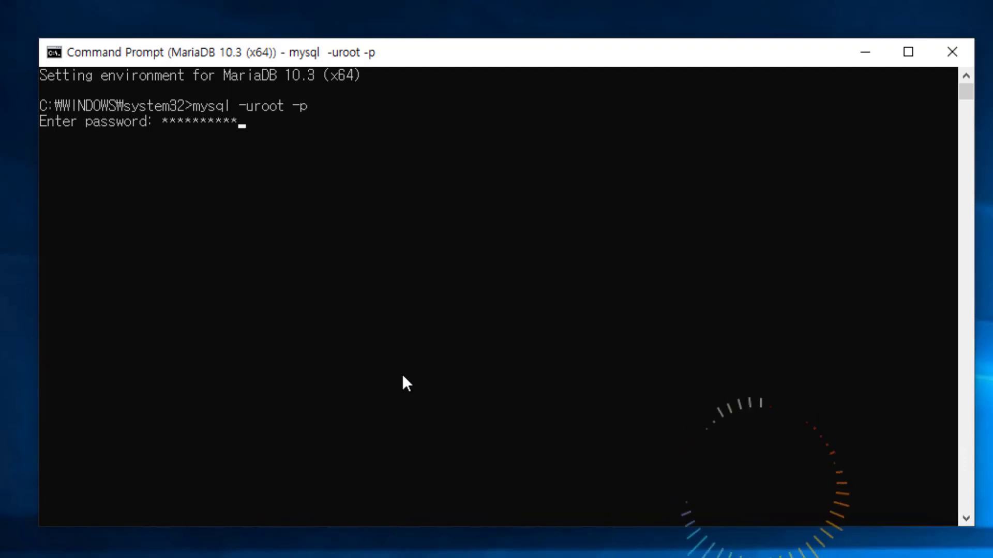
{"action": "key", "text": "Return"}
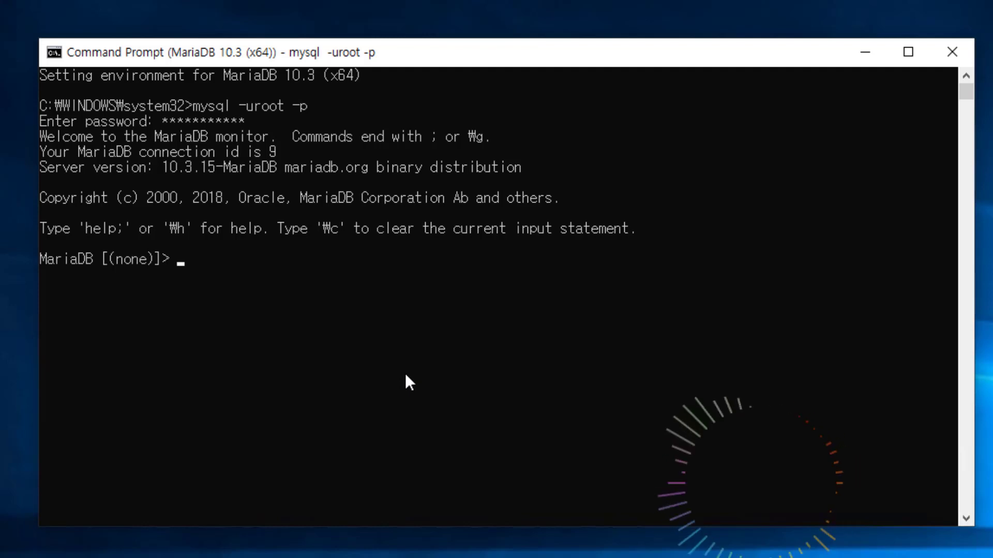
Step: Run status; to show utf8 server/database charsets and euckr client/connection charsets
{"action": "type", "text": "status"}
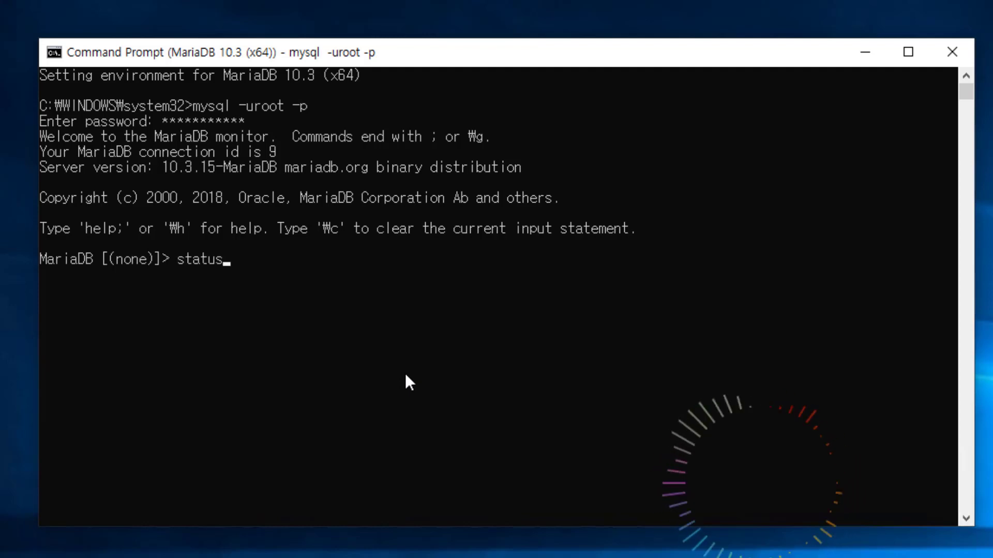
{"action": "type", "text": ";"}
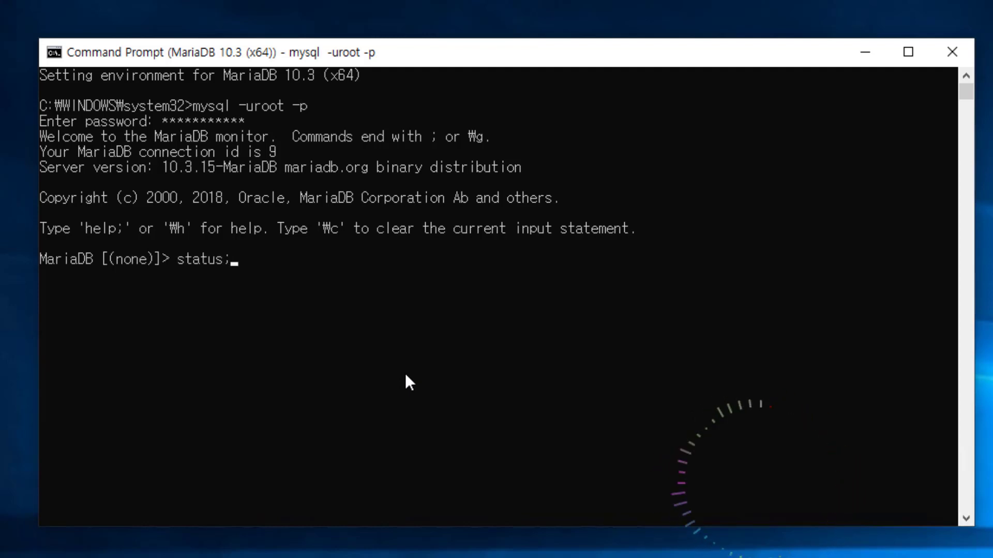
{"action": "key", "text": "Return"}
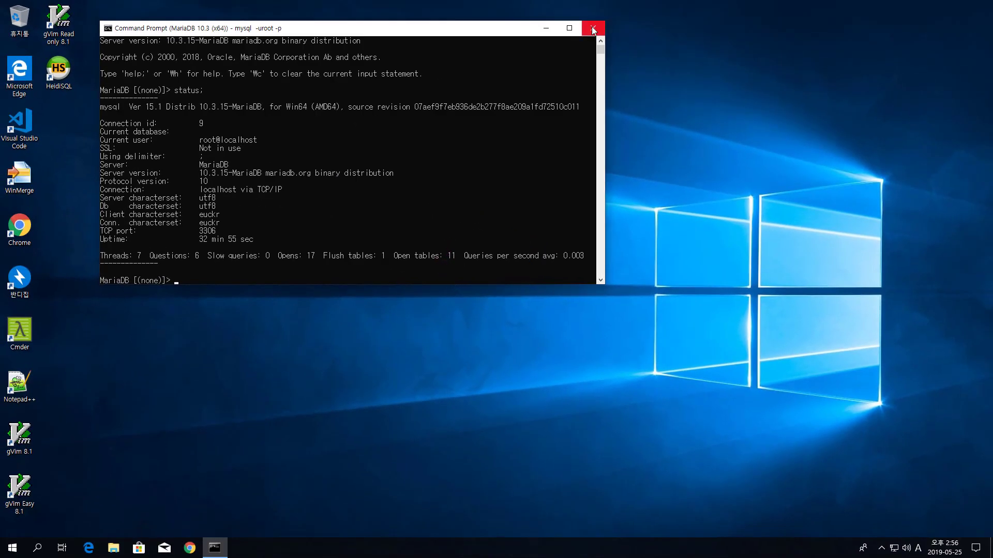
Step: Close the MariaDB console and open my.ini from the Start Menu's MariaDB 10.3 (x64) group
{"action": "left_click", "coordinate": [592, 27]}
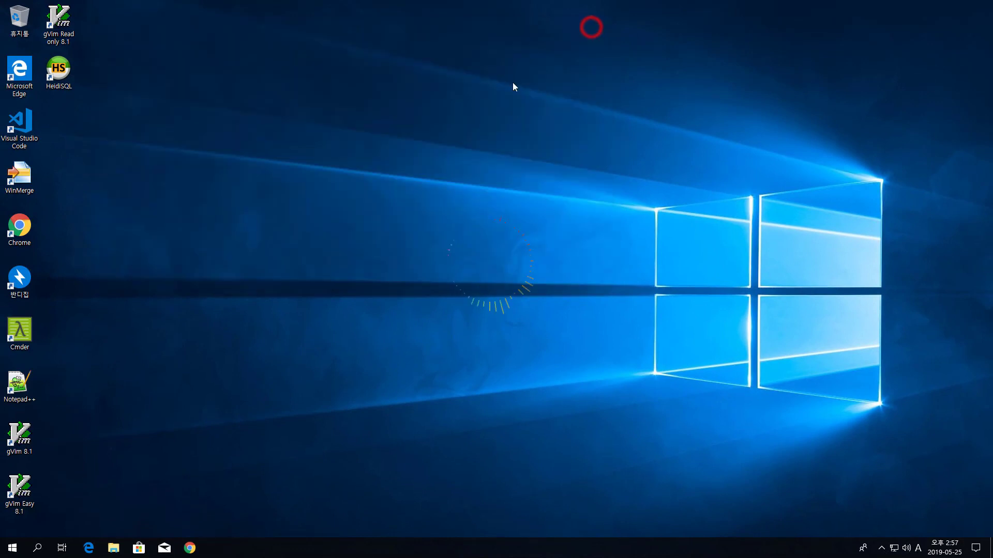
{"action": "left_click", "coordinate": [12, 547]}
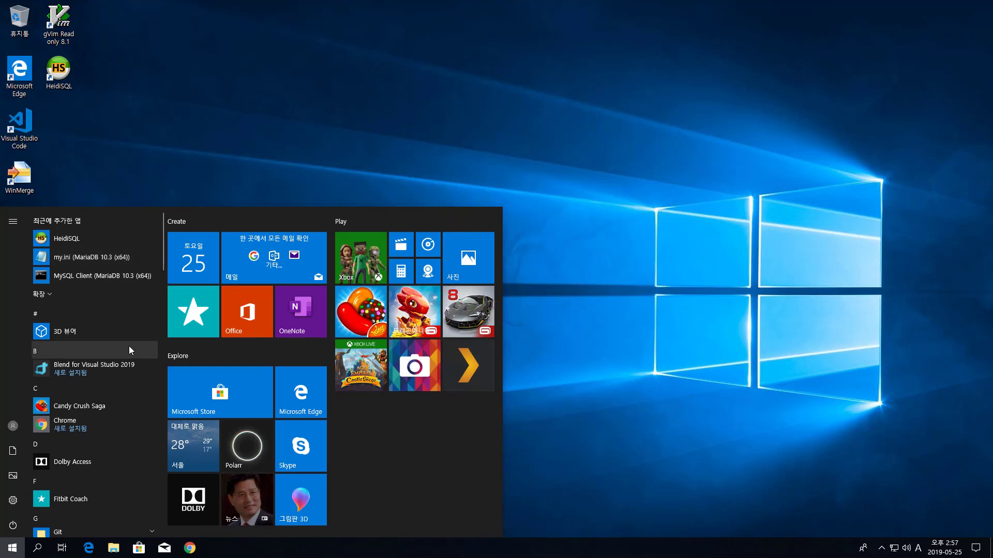
{"action": "scroll", "coordinate": [123, 426], "scroll_direction": "down", "scroll_amount": 10}
{"action": "scroll", "coordinate": [126, 415], "scroll_direction": "down", "scroll_amount": 12}
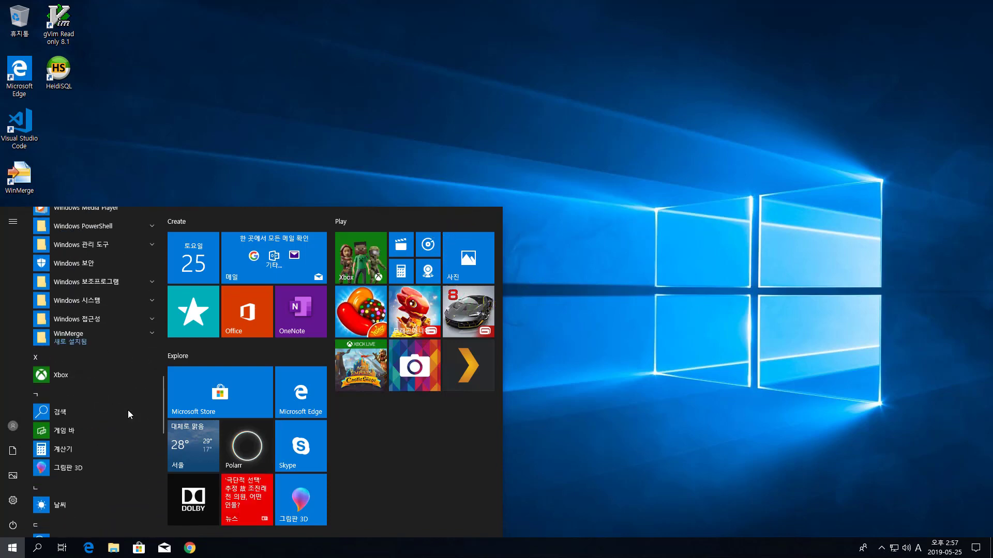
{"action": "scroll", "coordinate": [129, 408], "scroll_direction": "down", "scroll_amount": 3}
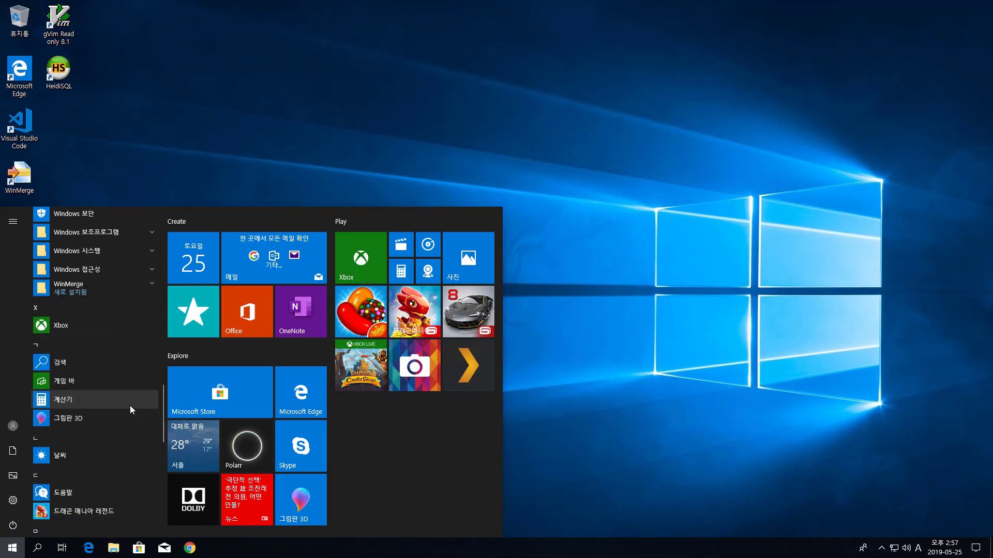
{"action": "scroll", "coordinate": [129, 405], "scroll_direction": "up", "scroll_amount": 10}
{"action": "scroll", "coordinate": [130, 404], "scroll_direction": "up", "scroll_amount": 8}
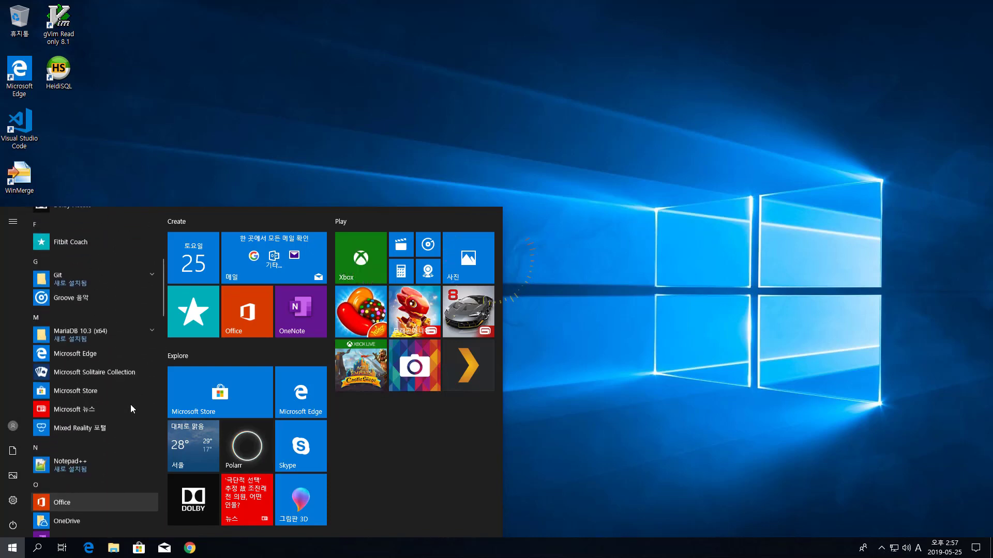
{"action": "scroll", "coordinate": [130, 405], "scroll_direction": "up", "scroll_amount": 3}
{"action": "scroll", "coordinate": [140, 399], "scroll_direction": "down", "scroll_amount": 1}
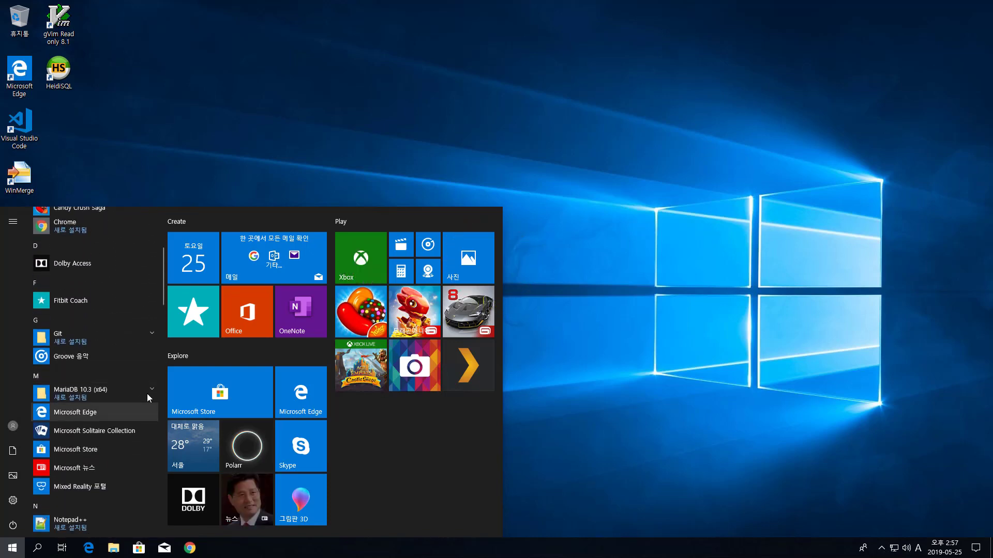
{"action": "left_click", "coordinate": [150, 390]}
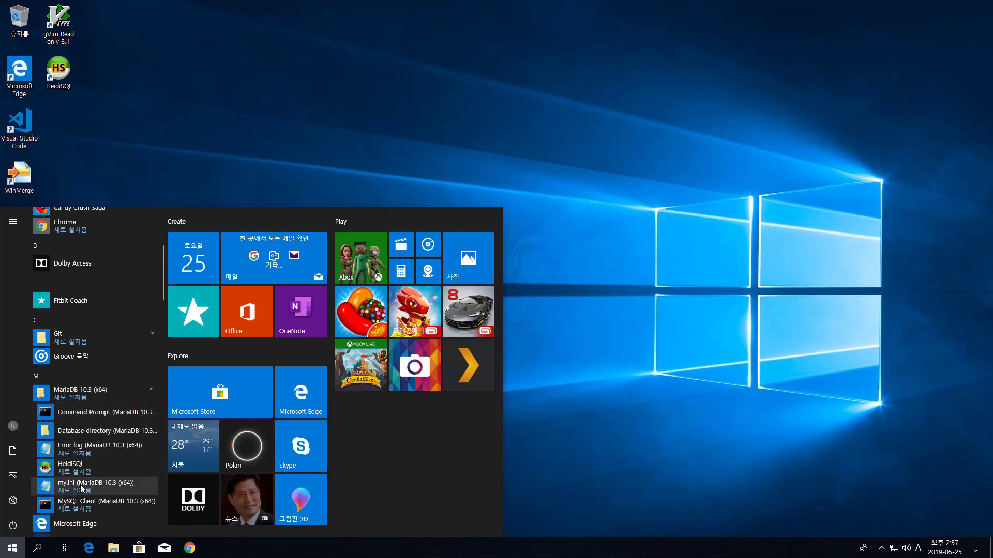
{"action": "left_click", "coordinate": [93, 484]}
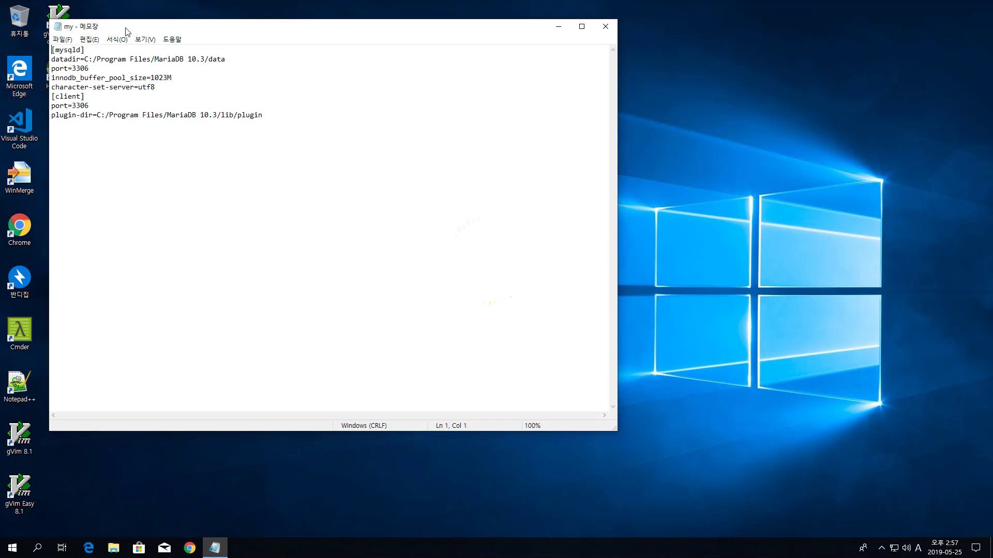
Step: Insert a blank line above the [client] section in my.ini
{"action": "left_click_drag", "start_coordinate": [126, 27], "coordinate": [185, 33]}
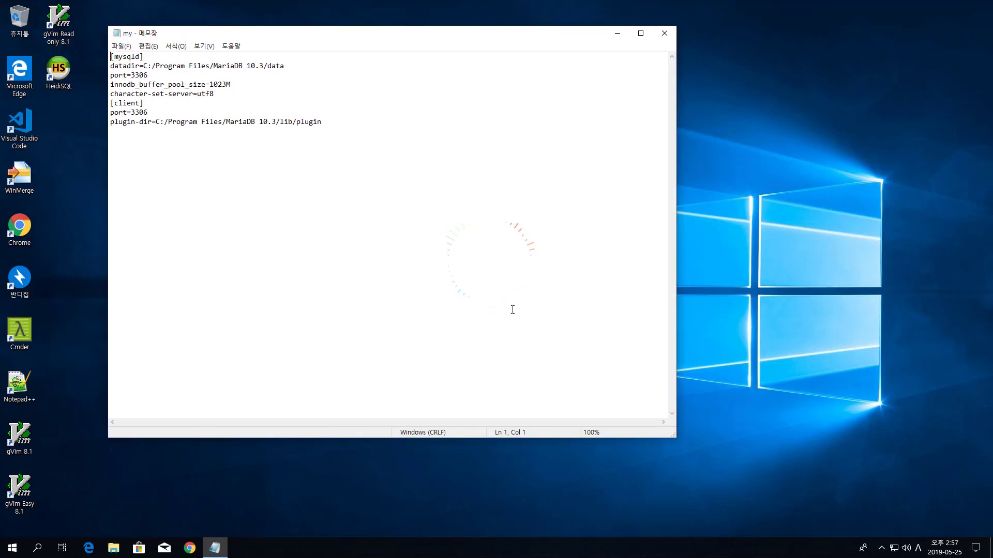
{"action": "left_click_drag", "start_coordinate": [674, 439], "coordinate": [497, 345]}
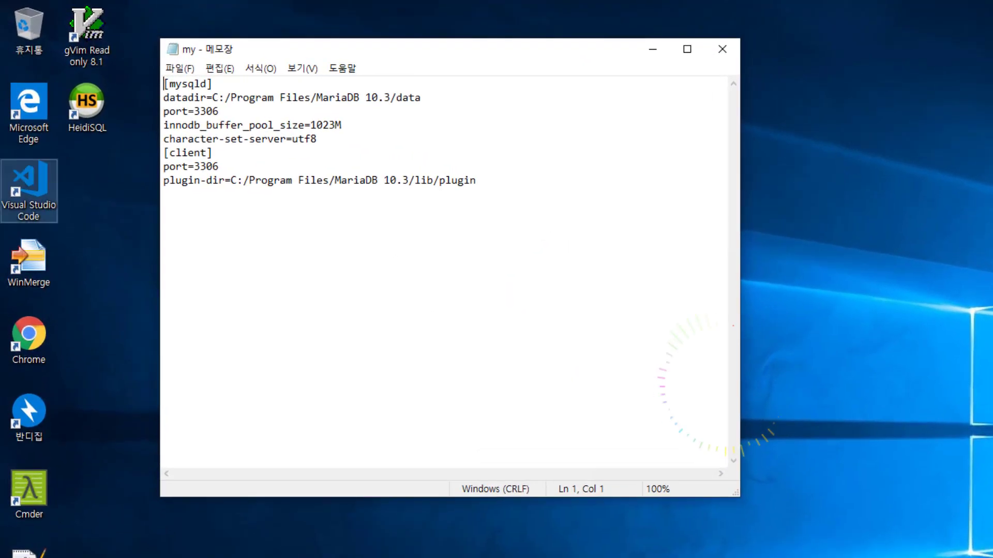
{"action": "left_click", "coordinate": [393, 326]}
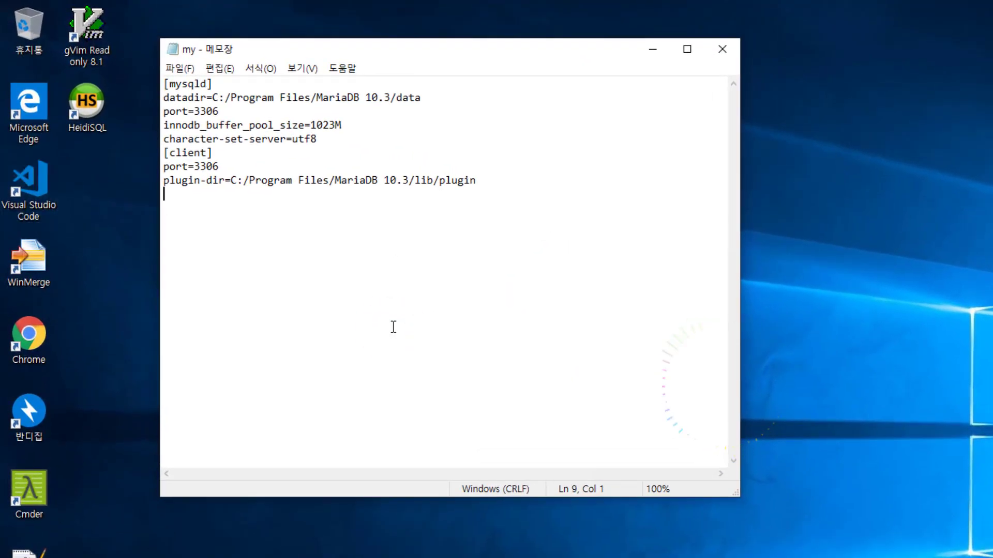
{"action": "key", "text": "Up"}
{"action": "key", "text": "Up"}
{"action": "key", "text": "Up"}
{"action": "key", "text": "Return"}
{"action": "key", "text": "Down"}
{"action": "key", "text": "Down"}
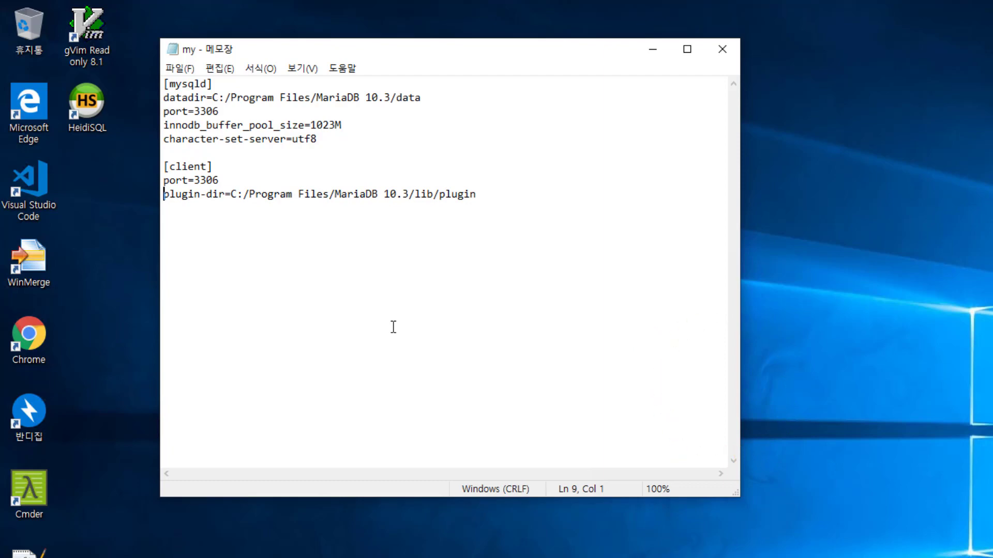
Step: Add default-character-set=utf8 below plugin-dir and open a new line after character-set-server=utf8
{"action": "key", "text": "End"}
{"action": "key", "text": "Return"}
{"action": "type", "text": "default"}
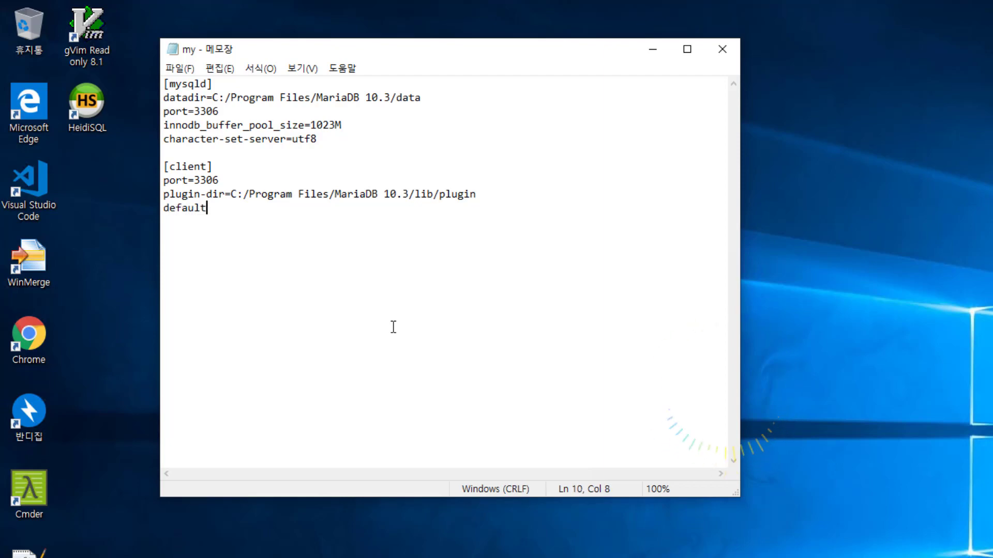
{"action": "type", "text": "-char"}
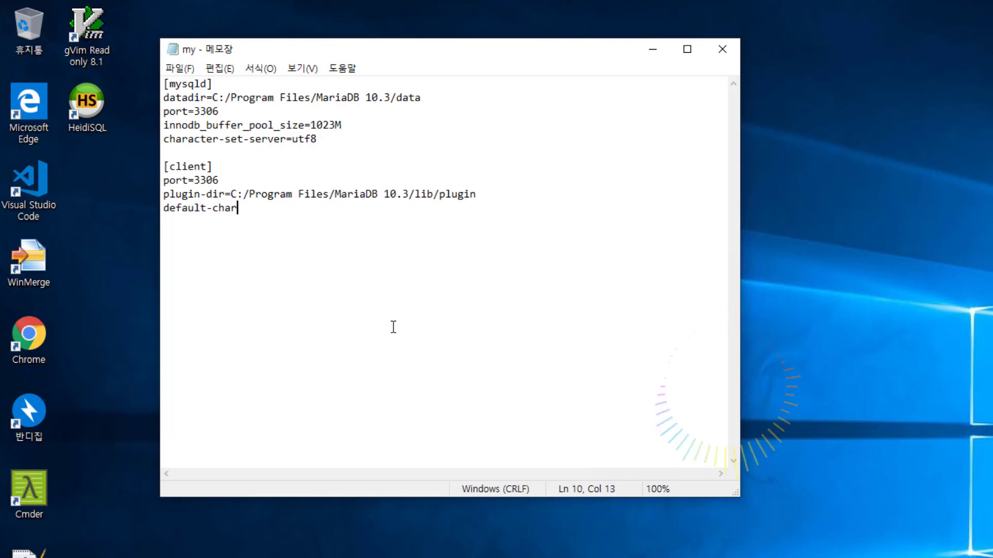
{"action": "type", "text": "acter-s"}
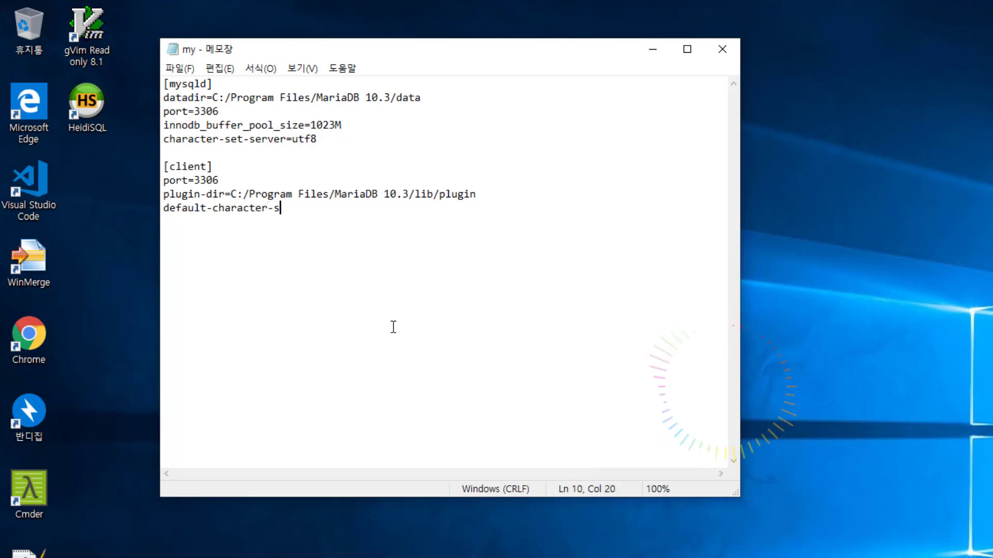
{"action": "type", "text": "et=utf"}
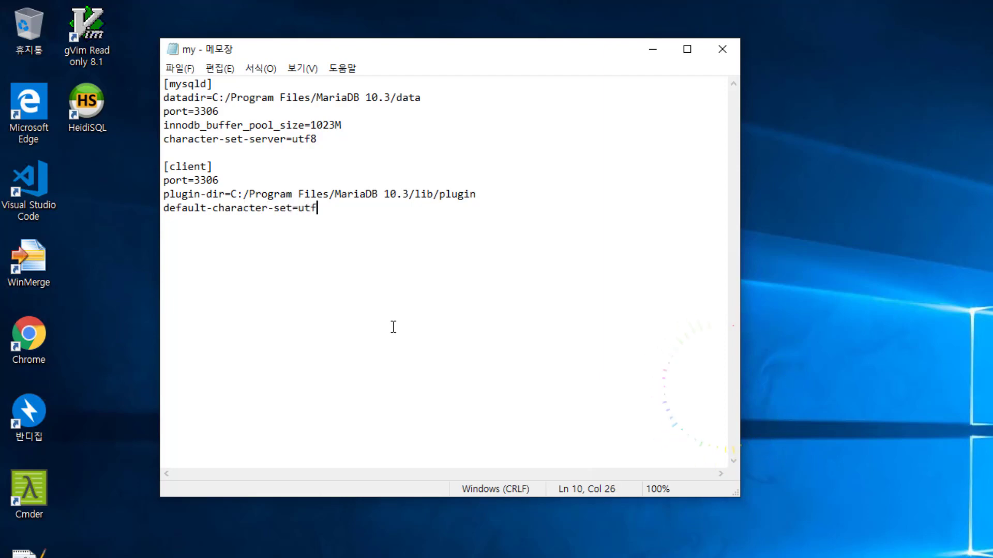
{"action": "type", "text": "8"}
{"action": "key", "text": "Up"}
{"action": "key", "text": "Up"}
{"action": "key", "text": "Up"}
{"action": "key", "text": "Up"}
{"action": "key", "text": "Up"}
{"action": "key", "text": "End"}
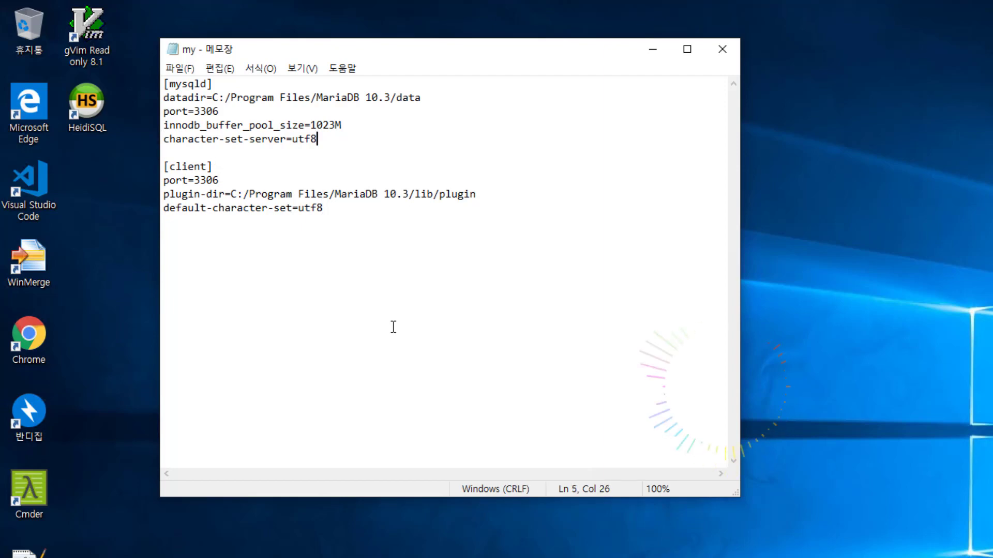
{"action": "key", "text": "Return"}
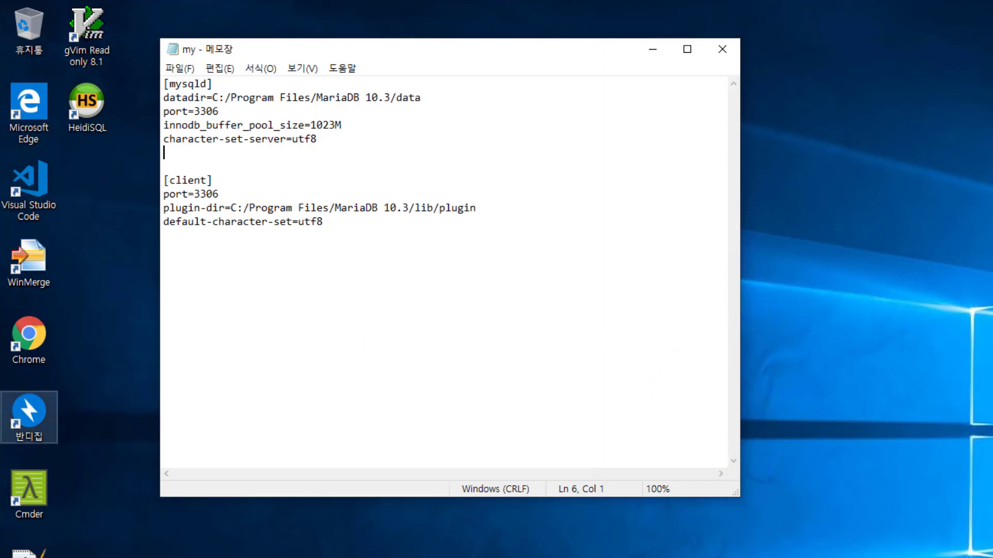
Step: Paste collation-server=utf8_general_ci and the two init_connect lines into [mysqld], then check the collation line
{"action": "left_click", "coordinate": [227, 158]}
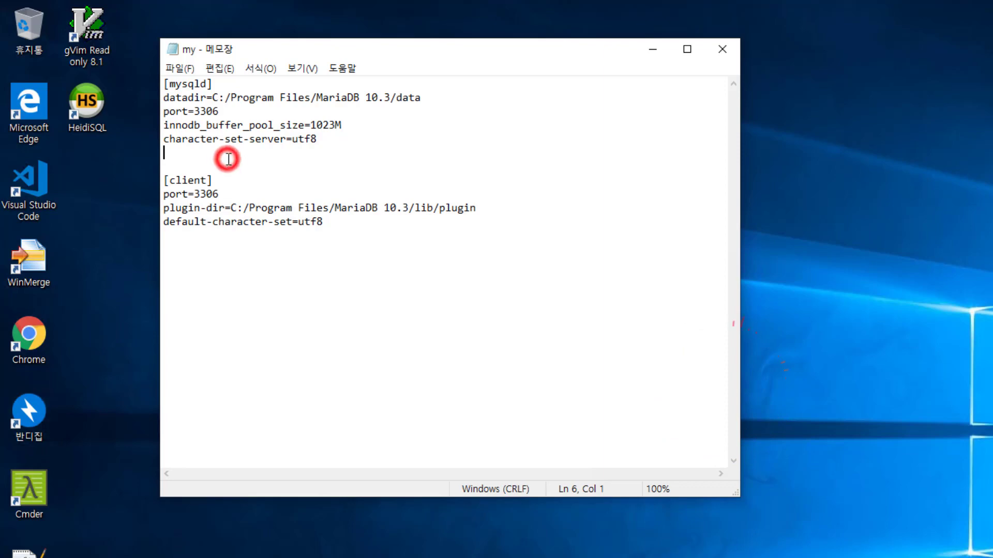
{"action": "type", "text": "collation-server=utf8_general_ci init_connect=SET collation_connection=utf8_general_ci init_connect=SET NAMES utf8"}
{"action": "left_click", "coordinate": [268, 152]}
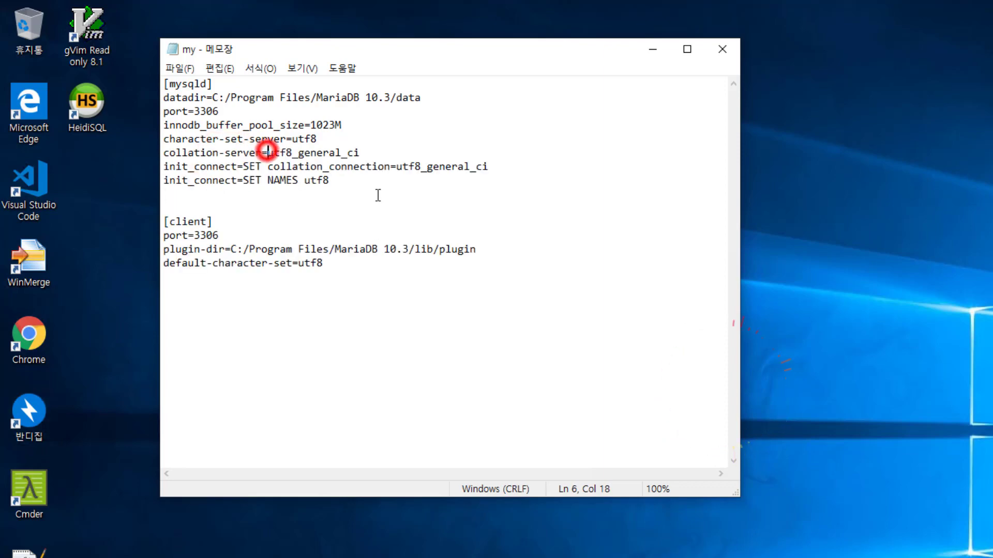
{"action": "key", "text": "Left"}
{"action": "key", "text": "Left"}
{"action": "key", "text": "Left"}
{"action": "key", "text": "Left"}
{"action": "key", "text": "Left"}
{"action": "key", "text": "Left"}
{"action": "key", "text": "Left"}
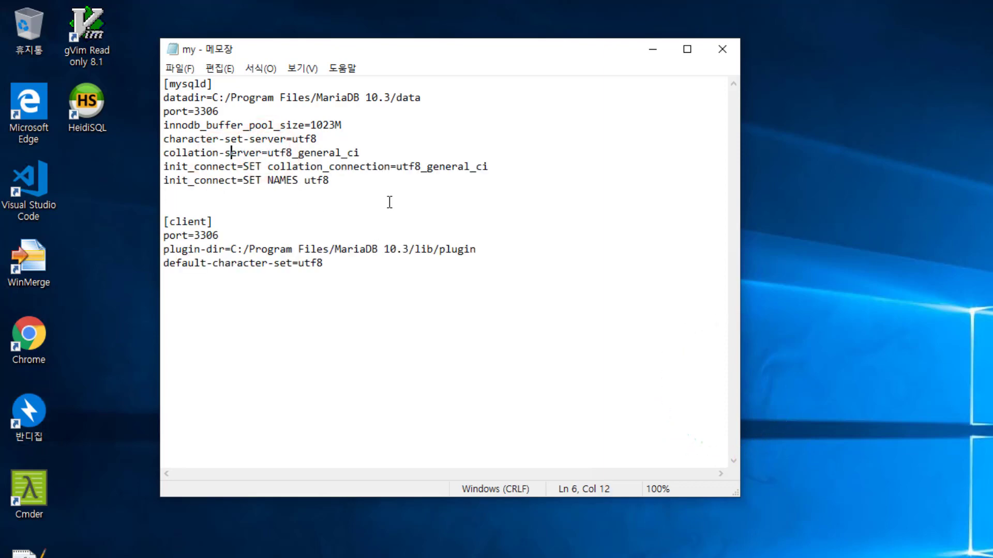
{"action": "key", "text": "Left"}
{"action": "key", "text": "Left"}
{"action": "key", "text": "Left"}
{"action": "key", "text": "Left"}
{"action": "key", "text": "Left"}
{"action": "key", "text": "Left"}
{"action": "key", "text": "Left"}
{"action": "key", "text": "Left"}
{"action": "key", "text": "Left"}
{"action": "key", "text": "Left"}
{"action": "key", "text": "Right"}
{"action": "key", "text": "Right"}
{"action": "key", "text": "Right"}
{"action": "key", "text": "Right"}
{"action": "key", "text": "Right"}
{"action": "key", "text": "Right"}
{"action": "key", "text": "Right"}
{"action": "key", "text": "Right"}
{"action": "key", "text": "Right"}
{"action": "key", "text": "Right"}
{"action": "key", "text": "Right"}
{"action": "key", "text": "Right"}
{"action": "key", "text": "Right"}
{"action": "key", "text": "Right"}
{"action": "key", "text": "Right"}
{"action": "key", "text": "Right"}
{"action": "key", "text": "Right"}
{"action": "key", "text": "Left"}
{"action": "key", "text": "Left"}
{"action": "key", "text": "Left"}
{"action": "key", "text": "Left"}
{"action": "key", "text": "Left"}
{"action": "key", "text": "Left"}
Step: Delete the extra blank line between the init_connect lines and [client]
{"action": "key", "text": "Left"}
{"action": "key", "text": "Left"}
{"action": "key", "text": "Right"}
{"action": "key", "text": "Right"}
{"action": "key", "text": "Right"}
{"action": "key", "text": "Right"}
{"action": "key", "text": "Right"}
{"action": "key", "text": "Right"}
{"action": "key", "text": "Right"}
{"action": "key", "text": "Right"}
{"action": "key", "text": "End"}
{"action": "key", "text": "Left"}
{"action": "key", "text": "Left"}
{"action": "key", "text": "Left"}
{"action": "key", "text": "Right"}
{"action": "key", "text": "Right"}
{"action": "key", "text": "Right"}
{"action": "key", "text": "Down"}
{"action": "key", "text": "Left"}
{"action": "key", "text": "Left"}
{"action": "key", "text": "Left"}
{"action": "key", "text": "Left"}
{"action": "key", "text": "Left"}
{"action": "key", "text": "Left"}
{"action": "key", "text": "Left"}
{"action": "key", "text": "Left"}
{"action": "key", "text": "Left"}
{"action": "key", "text": "Left"}
{"action": "key", "text": "Left"}
{"action": "key", "text": "Left"}
{"action": "key", "text": "Left"}
{"action": "key", "text": "Left"}
{"action": "key", "text": "Left"}
{"action": "key", "text": "Left"}
{"action": "key", "text": "Left"}
{"action": "key", "text": "Left"}
{"action": "key", "text": "Left"}
{"action": "key", "text": "Left"}
{"action": "key", "text": "Left"}
{"action": "key", "text": "Left"}
{"action": "key", "text": "Left"}
{"action": "key", "text": "Left"}
{"action": "key", "text": "Left"}
{"action": "key", "text": "Left"}
{"action": "key", "text": "Right"}
{"action": "key", "text": "Right"}
{"action": "key", "text": "End"}
{"action": "key", "text": "Down"}
{"action": "key", "text": "Down"}
{"action": "key", "text": "Delete"}
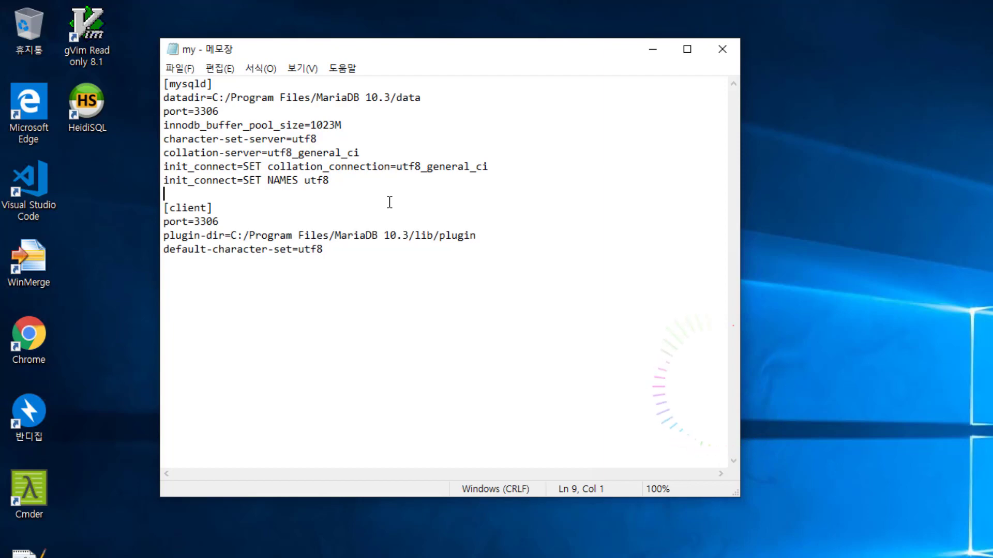
Step: Look over the three new utf8 lines and the [client] header to confirm the edit
{"action": "left_click", "coordinate": [347, 181]}
{"action": "left_click", "coordinate": [317, 195]}
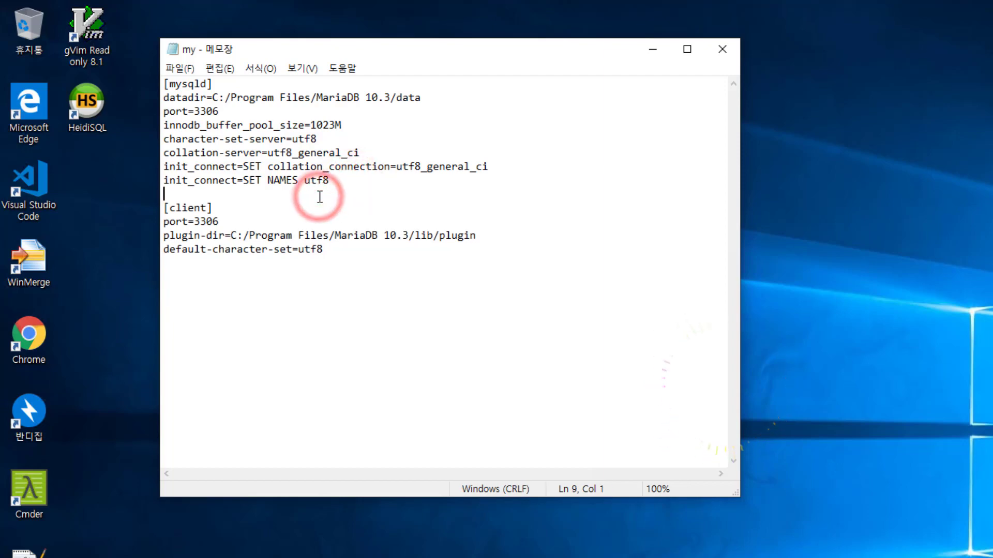
{"action": "left_click", "coordinate": [318, 208]}
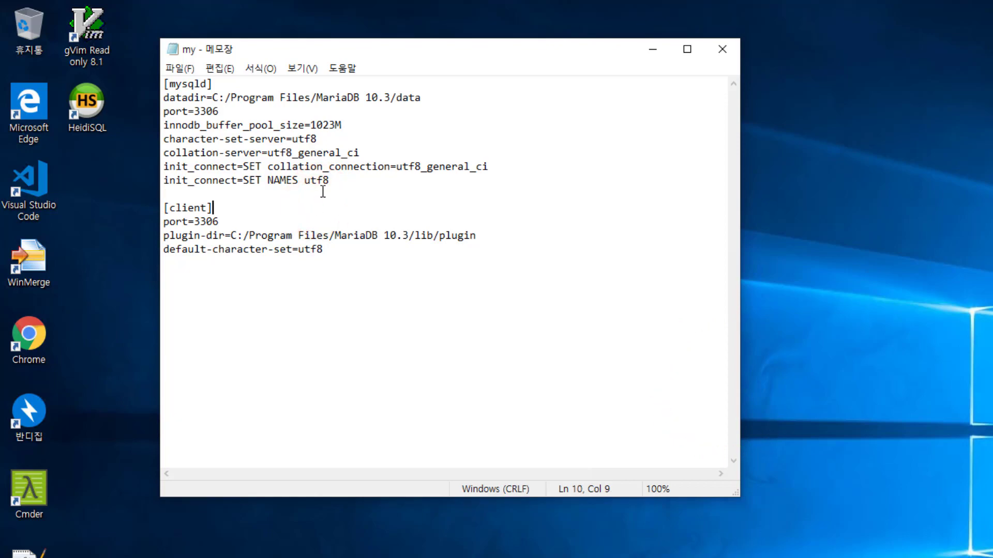
{"action": "left_click", "coordinate": [319, 193]}
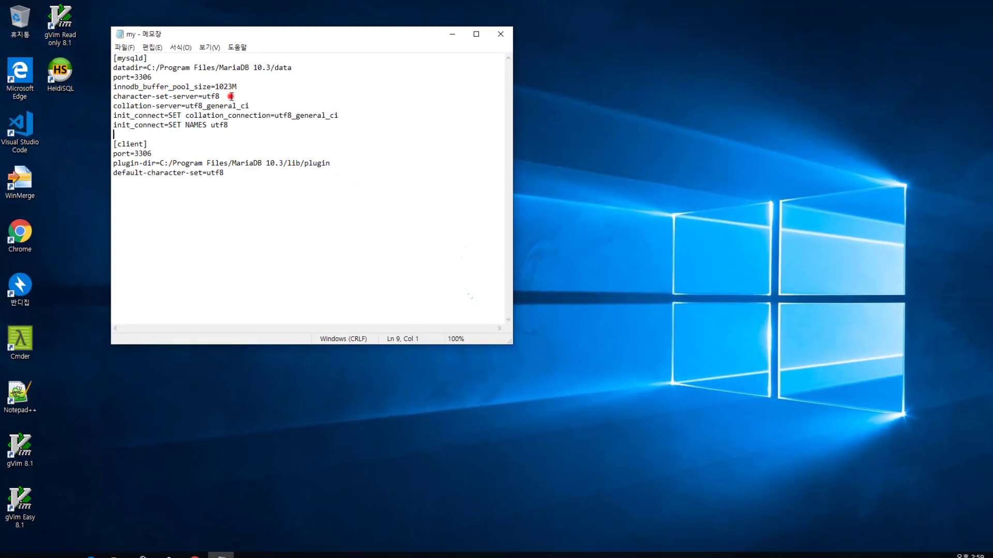
{"action": "left_click", "coordinate": [333, 138]}
{"action": "left_click_drag", "start_coordinate": [111, 104], "coordinate": [288, 127]}
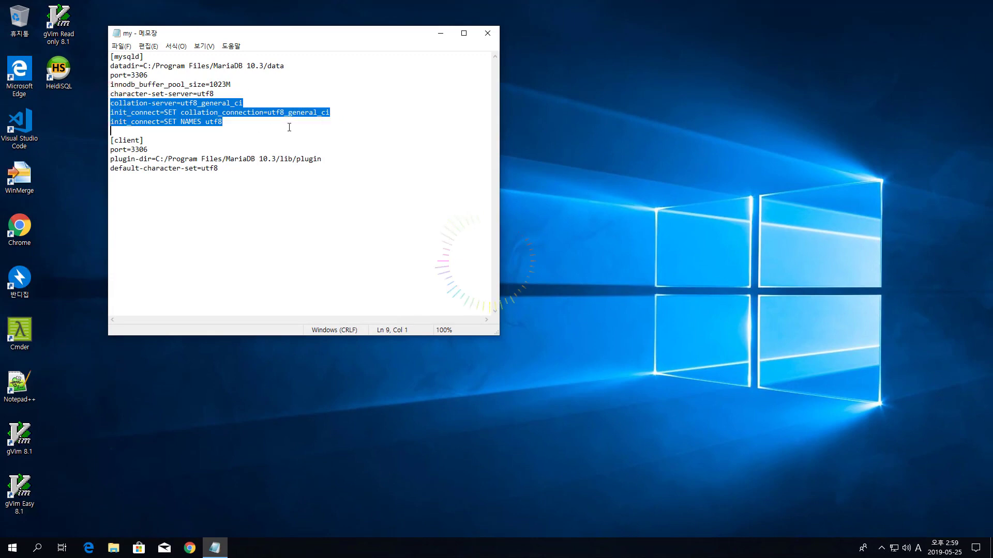
{"action": "left_click", "coordinate": [288, 127]}
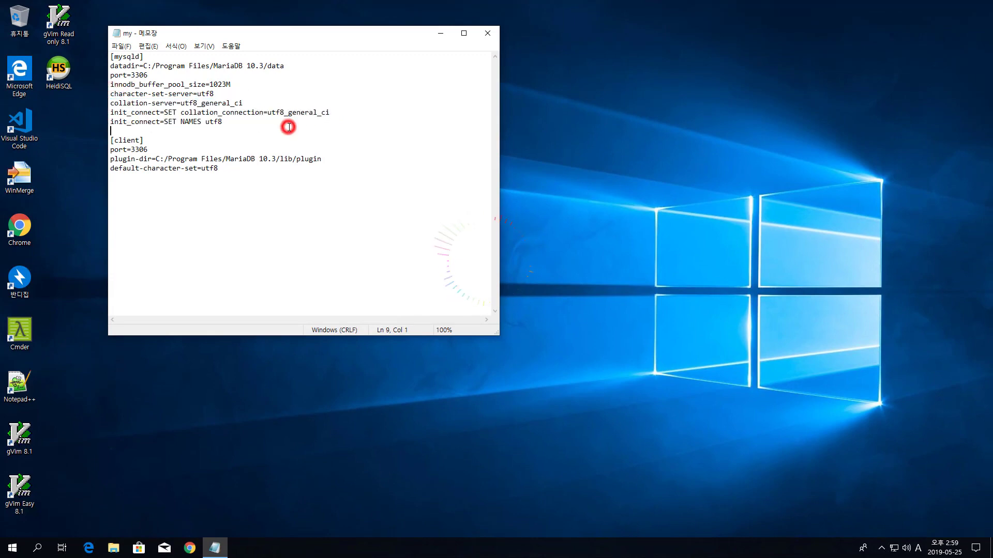
{"action": "left_click", "coordinate": [240, 123]}
Step: Close my.ini in Notepad, choosing Save (저장) to keep the utf8 changes
{"action": "left_click", "coordinate": [235, 131]}
{"action": "left_click", "coordinate": [488, 32]}
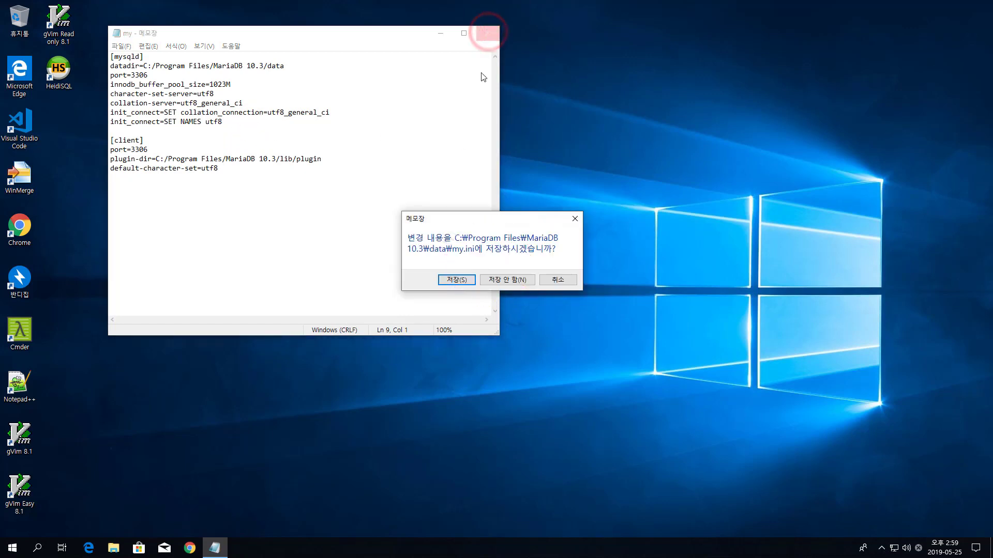
{"action": "left_click", "coordinate": [470, 281]}
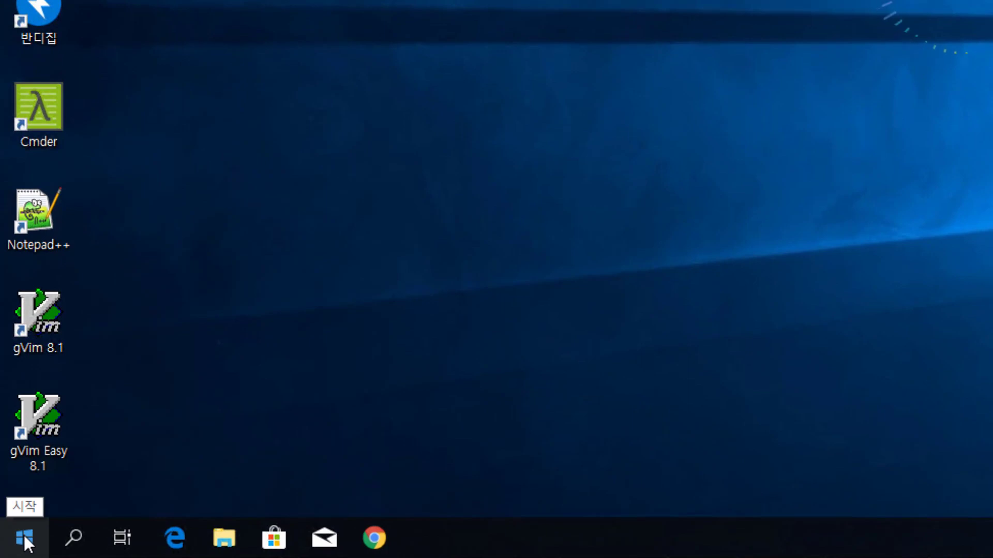
Step: Open Computer Management from the Start button's right-click menu and reposition its window
{"action": "right_click", "coordinate": [24, 541]}
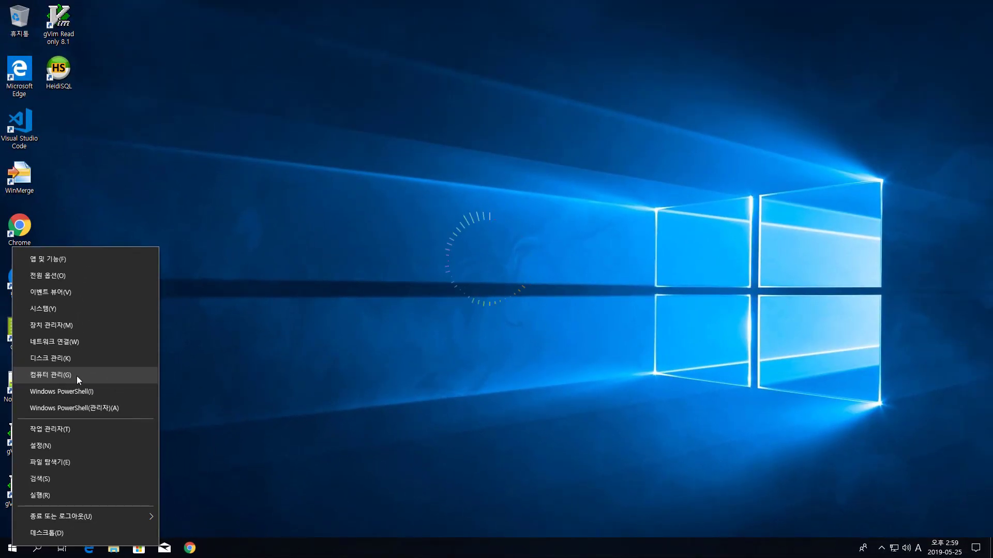
{"action": "left_click", "coordinate": [77, 377]}
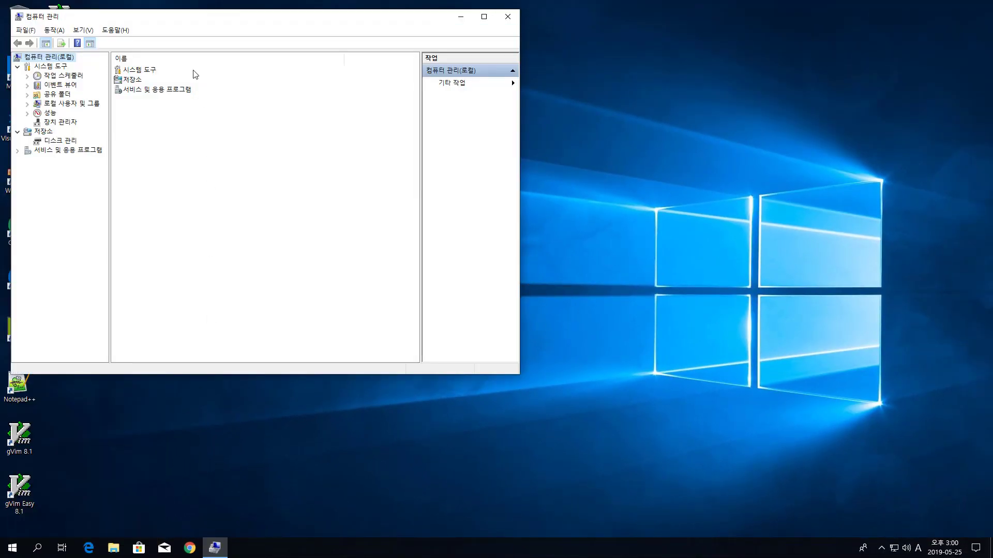
{"action": "left_click_drag", "start_coordinate": [182, 19], "coordinate": [283, 42]}
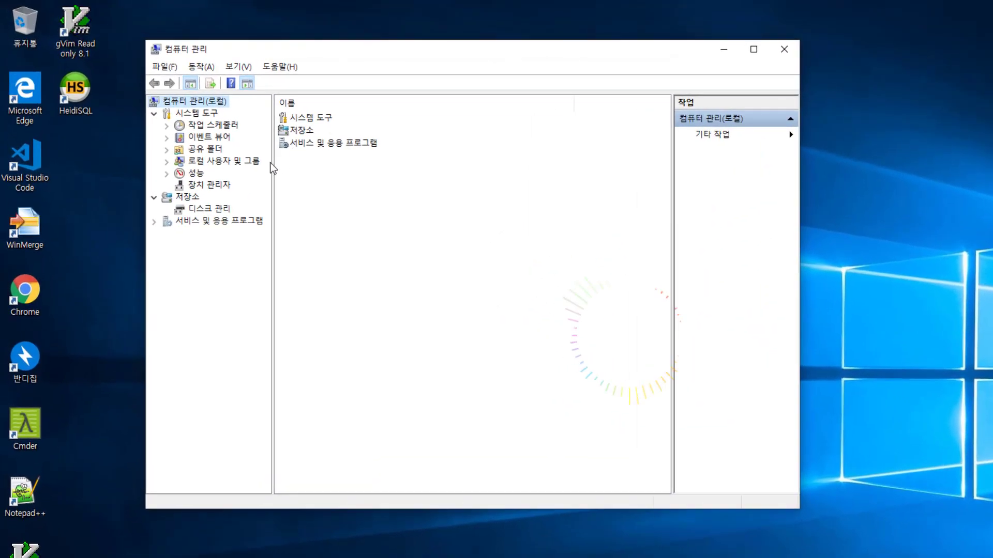
Step: Show Services under Services and Applications, widening the window and the Name column
{"action": "left_click", "coordinate": [154, 222]}
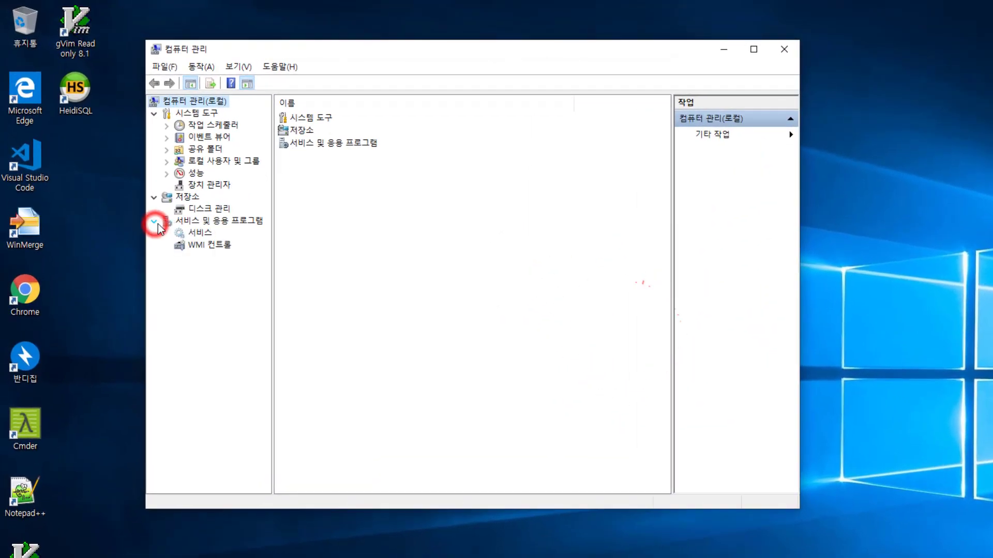
{"action": "left_click", "coordinate": [206, 234]}
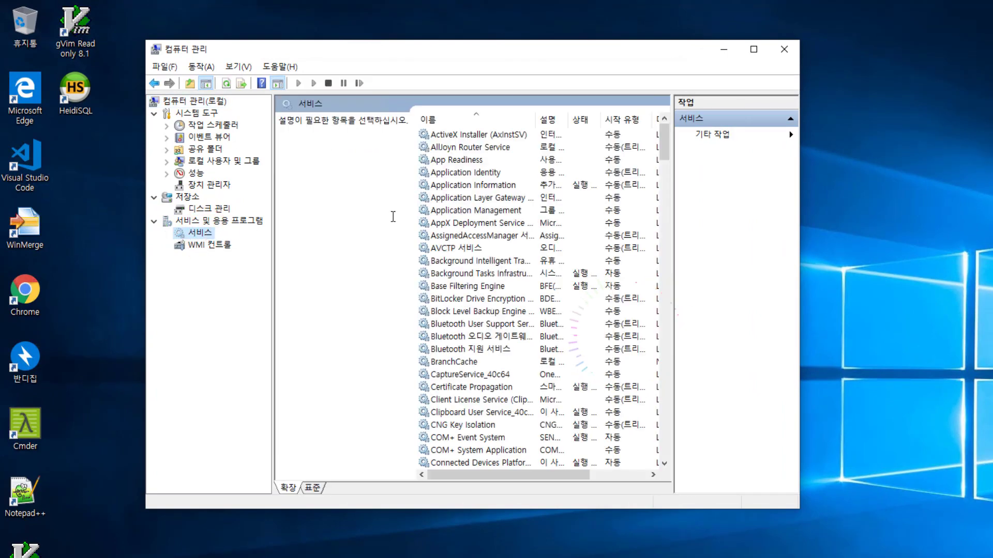
{"action": "left_click_drag", "start_coordinate": [802, 184], "coordinate": [963, 185]}
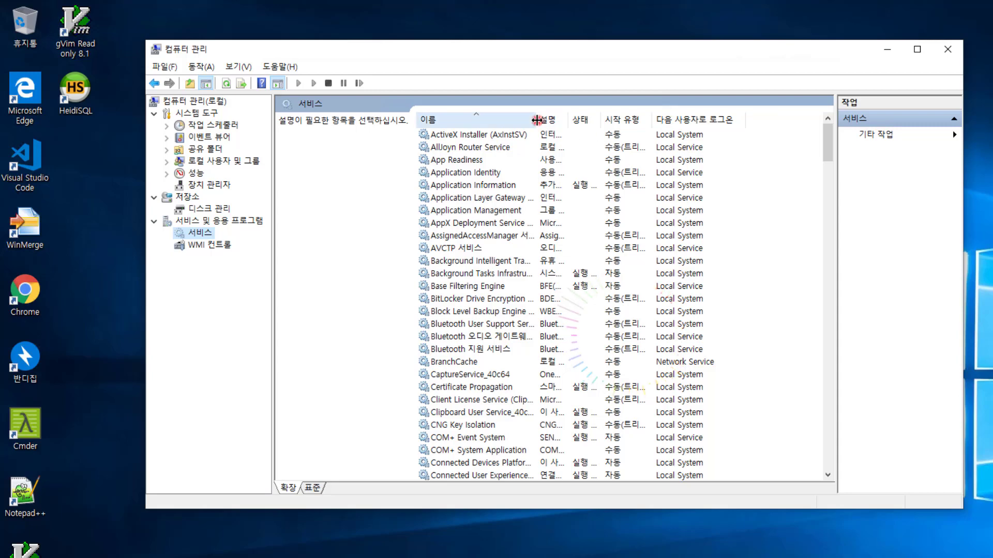
{"action": "left_click_drag", "start_coordinate": [536, 120], "coordinate": [621, 121]}
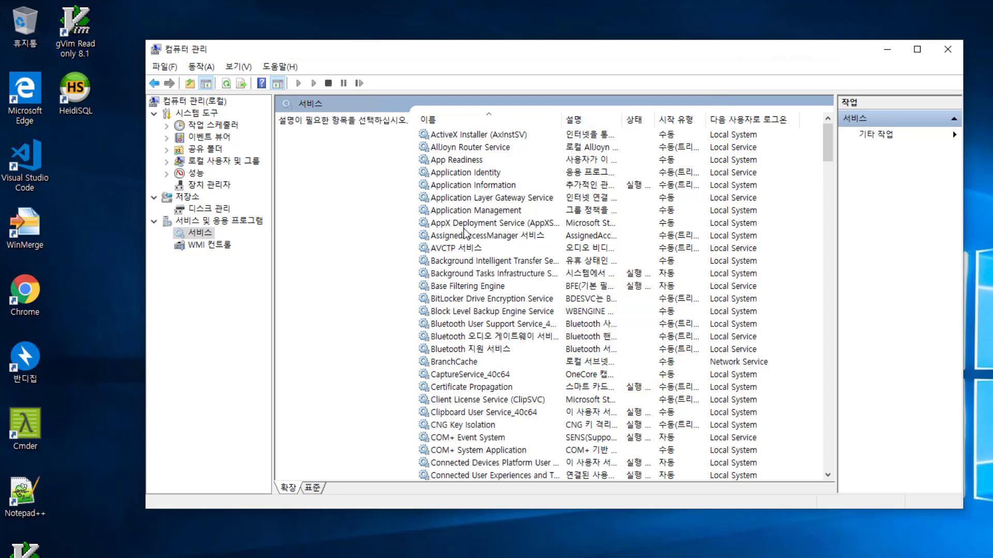
Step: Scroll down the services list, select MySQL, and widen the Description column
{"action": "left_click", "coordinate": [472, 249]}
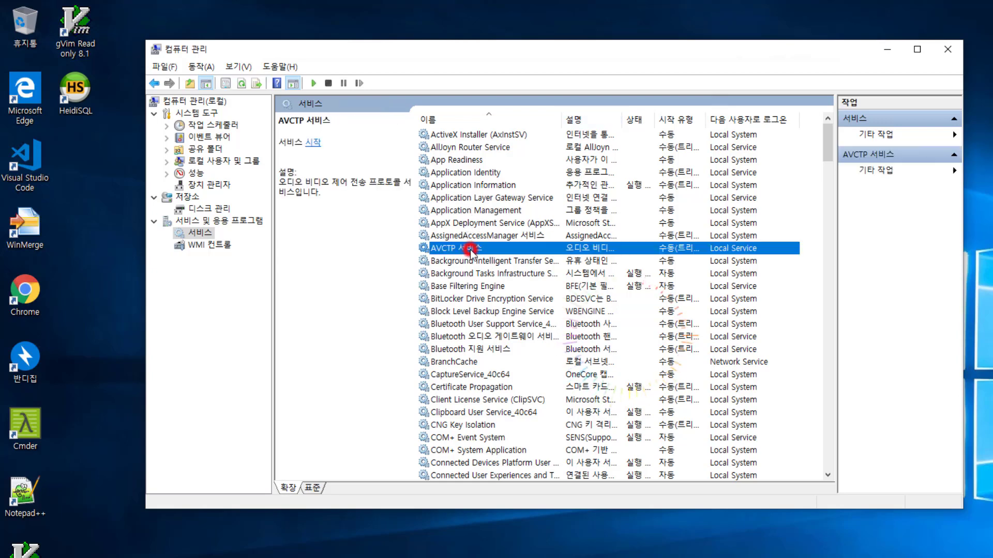
{"action": "scroll", "coordinate": [472, 253], "scroll_direction": "down", "scroll_amount": 2}
{"action": "scroll", "coordinate": [471, 254], "scroll_direction": "down", "scroll_amount": 12}
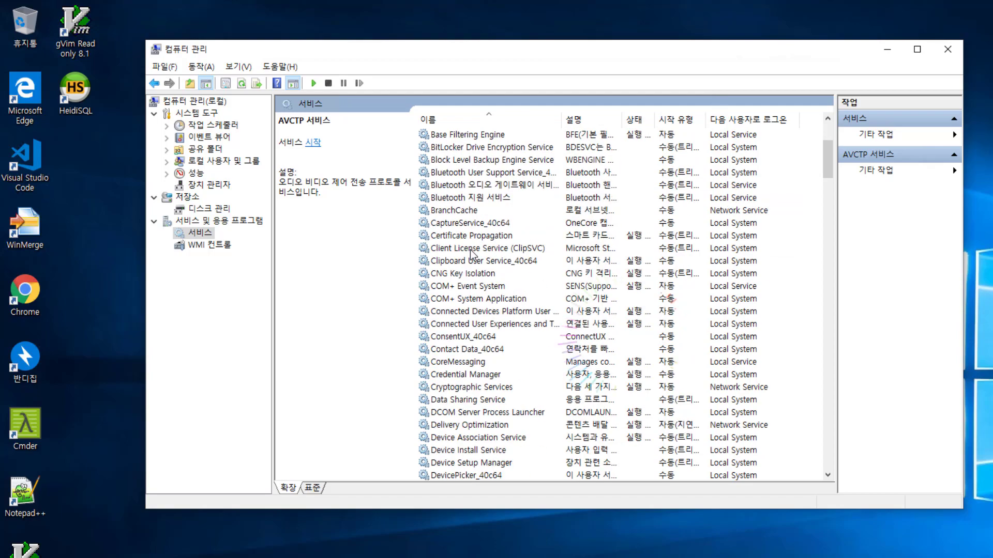
{"action": "scroll", "coordinate": [471, 254], "scroll_direction": "down", "scroll_amount": 7}
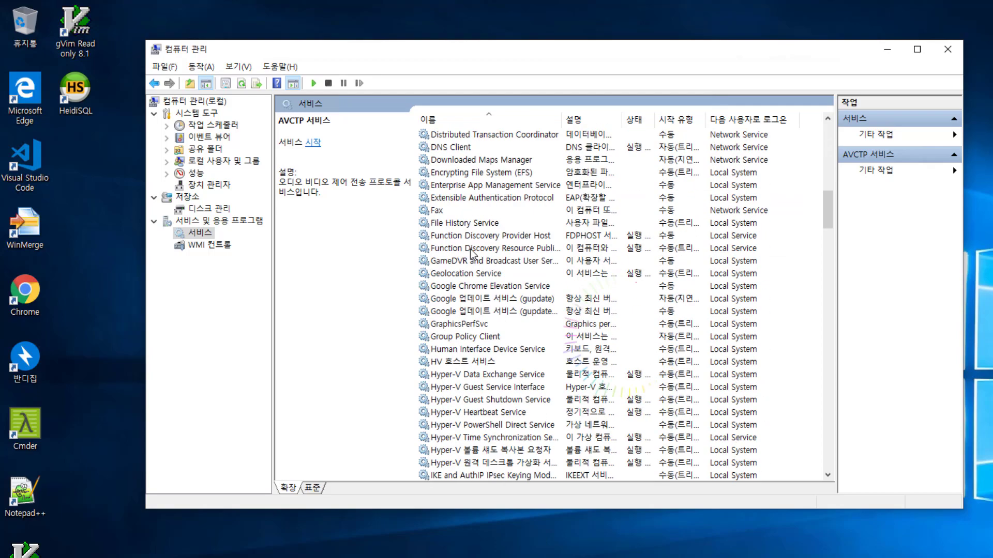
{"action": "scroll", "coordinate": [473, 252], "scroll_direction": "down", "scroll_amount": 3}
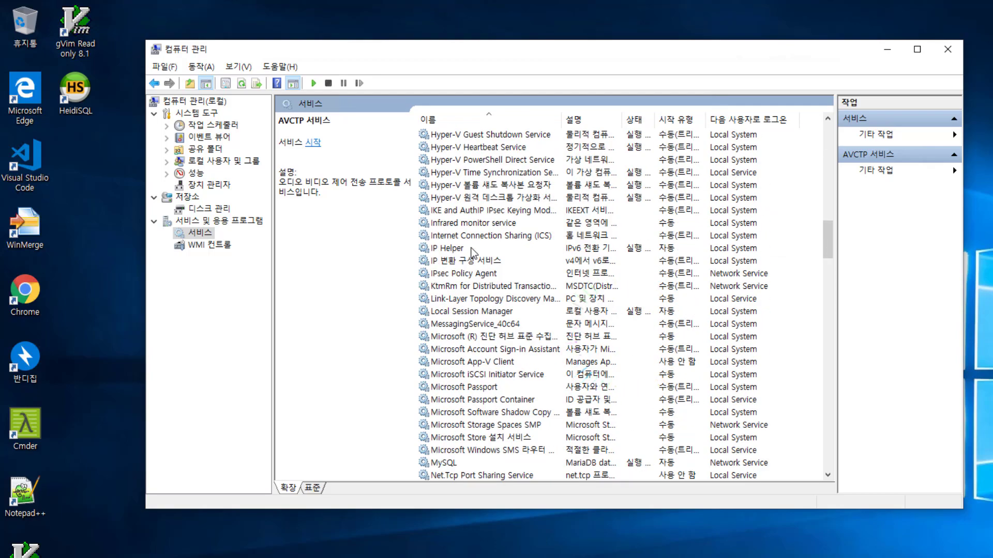
{"action": "scroll", "coordinate": [472, 252], "scroll_direction": "down", "scroll_amount": 2}
{"action": "left_click", "coordinate": [464, 386]}
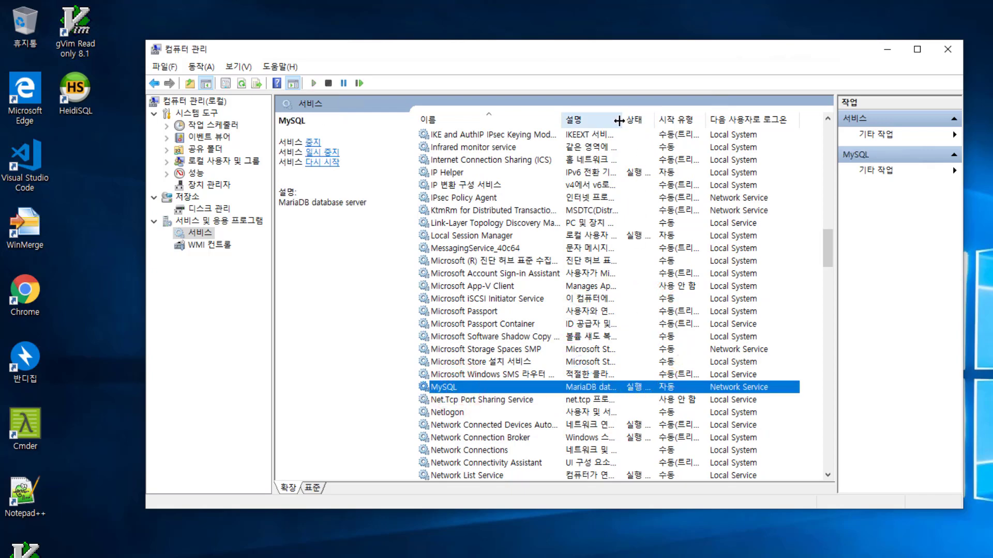
{"action": "left_click_drag", "start_coordinate": [623, 122], "coordinate": [679, 122]}
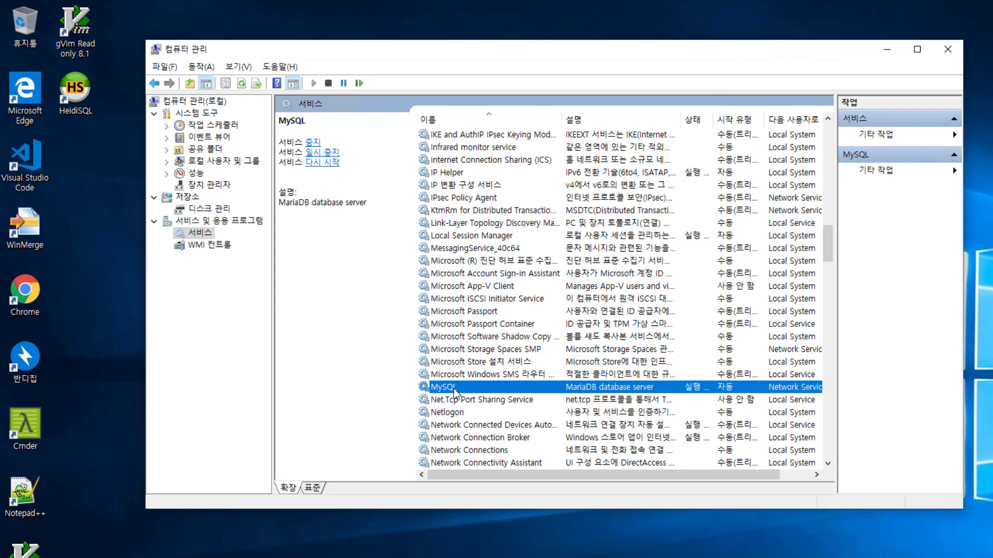
Step: Review MySQL's Log On, Recovery and Dependencies properties, cancel, then restart the service
{"action": "double_click", "coordinate": [469, 389]}
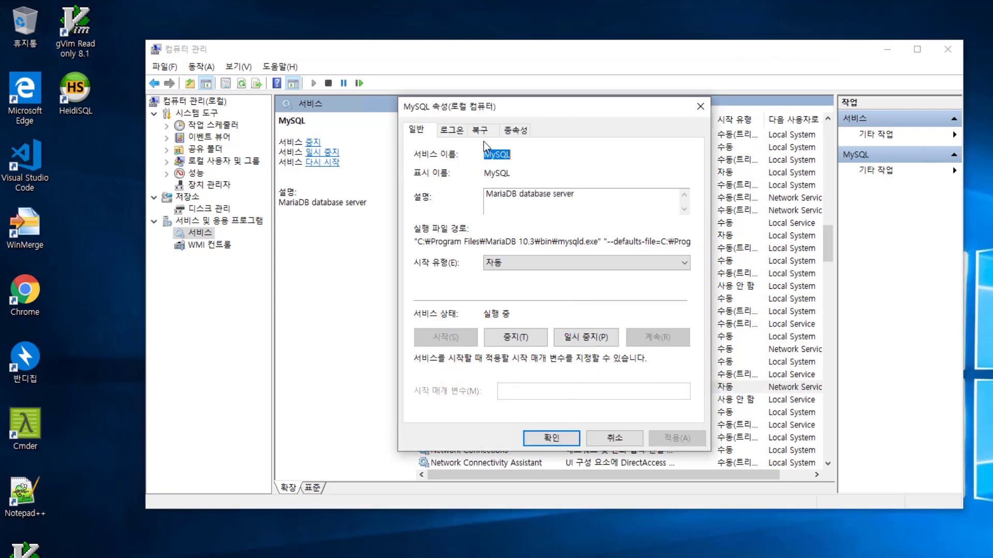
{"action": "left_click", "coordinate": [452, 130]}
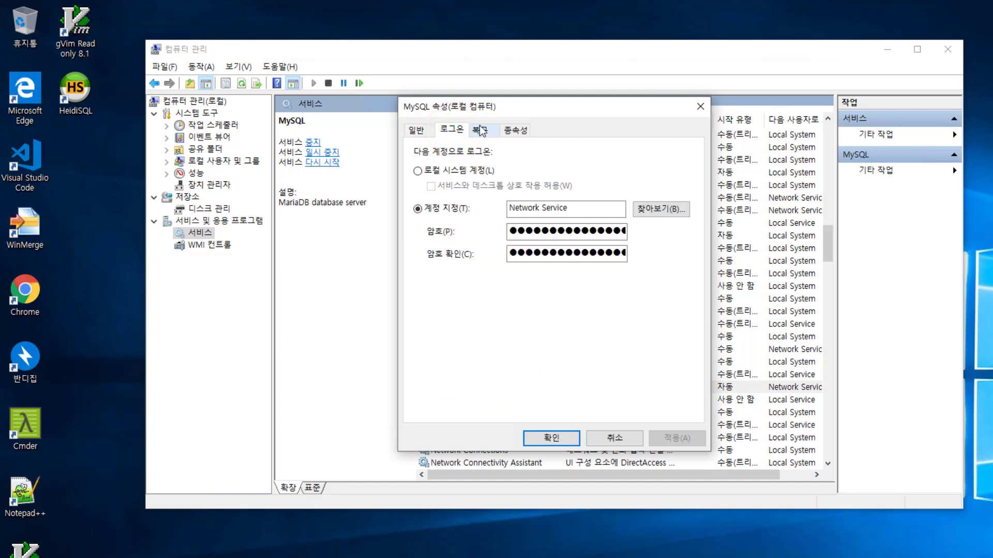
{"action": "left_click", "coordinate": [480, 127]}
{"action": "left_click", "coordinate": [514, 129]}
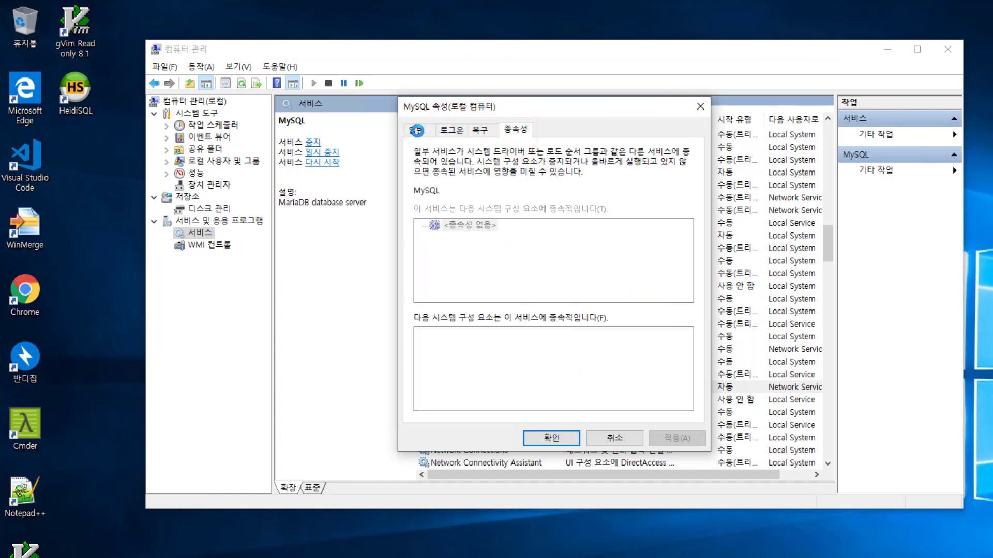
{"action": "left_click", "coordinate": [417, 130]}
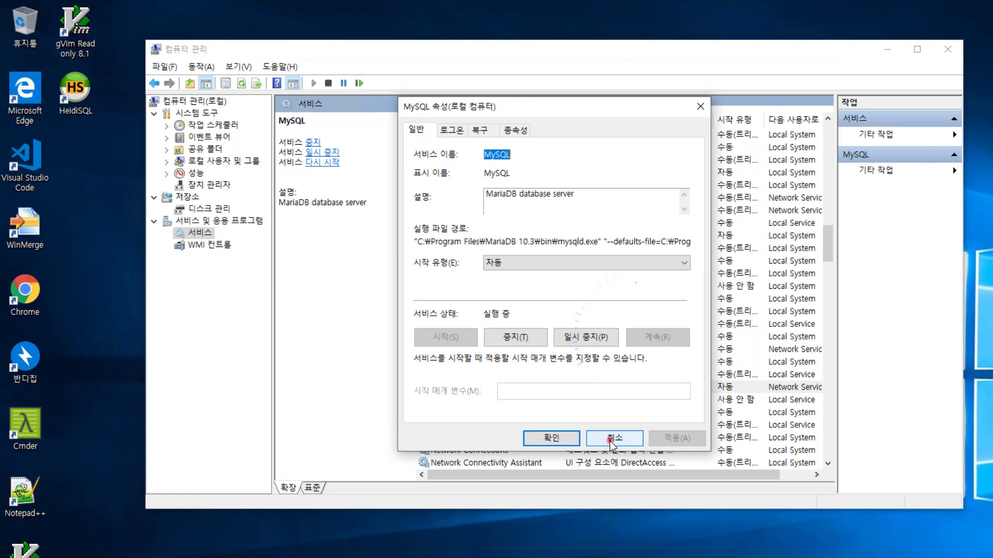
{"action": "left_click", "coordinate": [611, 439]}
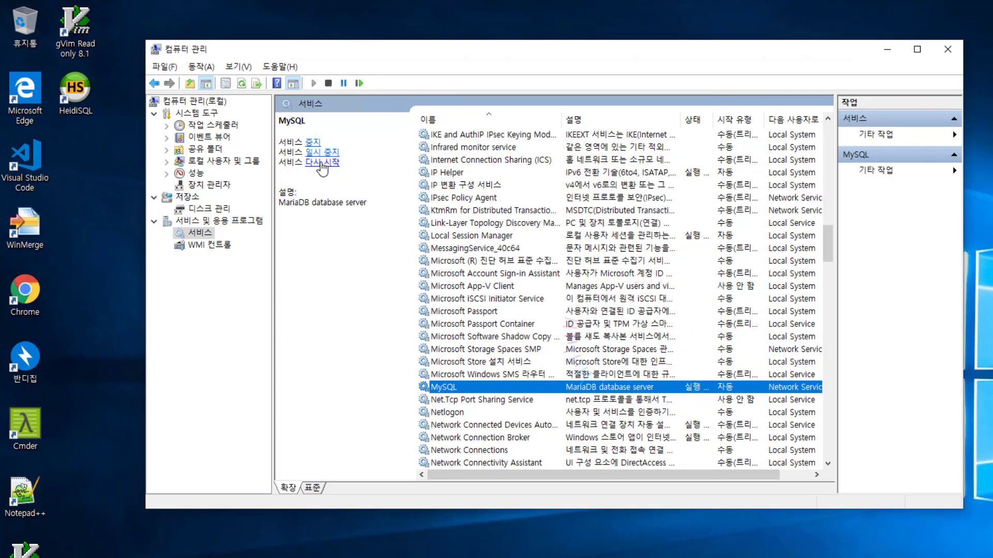
{"action": "left_click", "coordinate": [323, 164]}
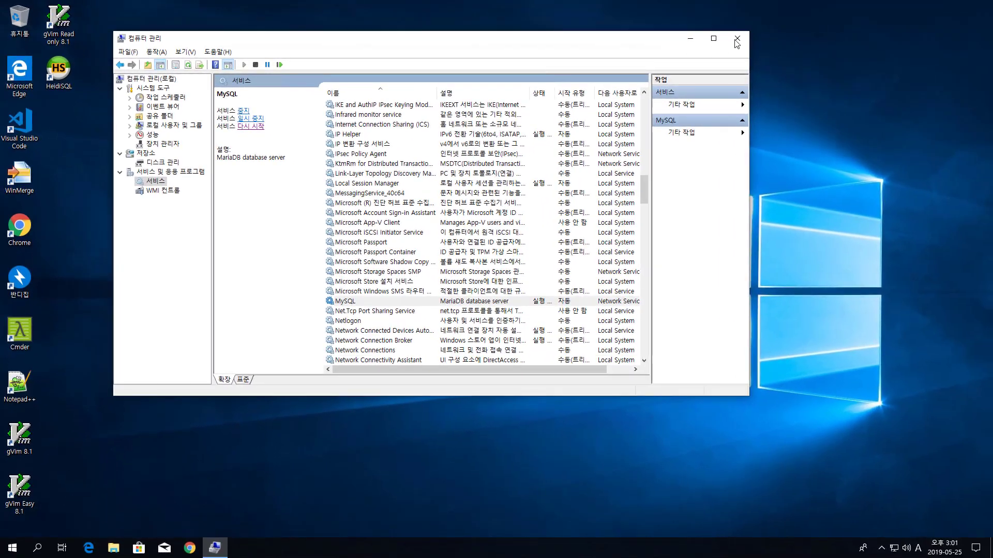
Step: Close Computer Management and launch the MariaDB 10.3 (x64) Command Prompt from Start
{"action": "left_click", "coordinate": [737, 38]}
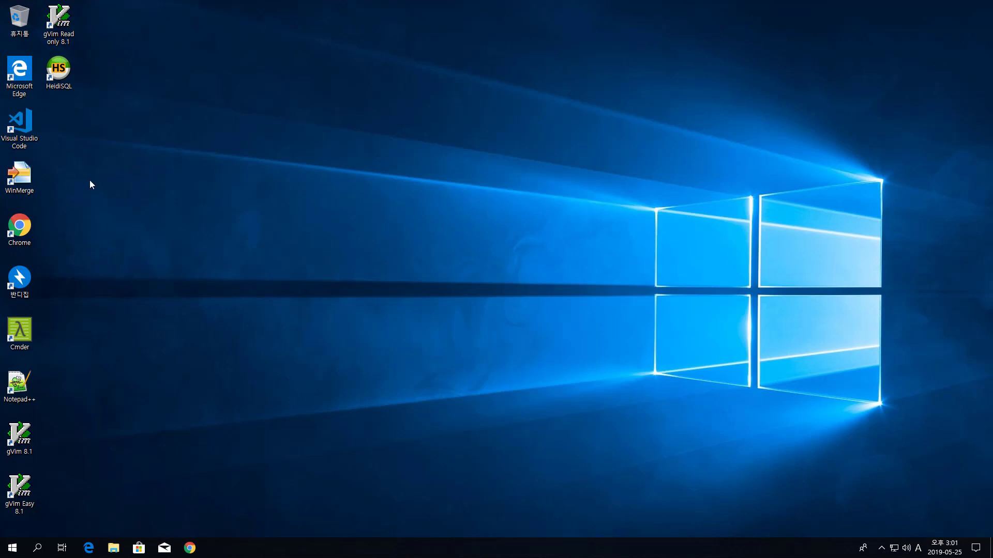
{"action": "left_click", "coordinate": [14, 549]}
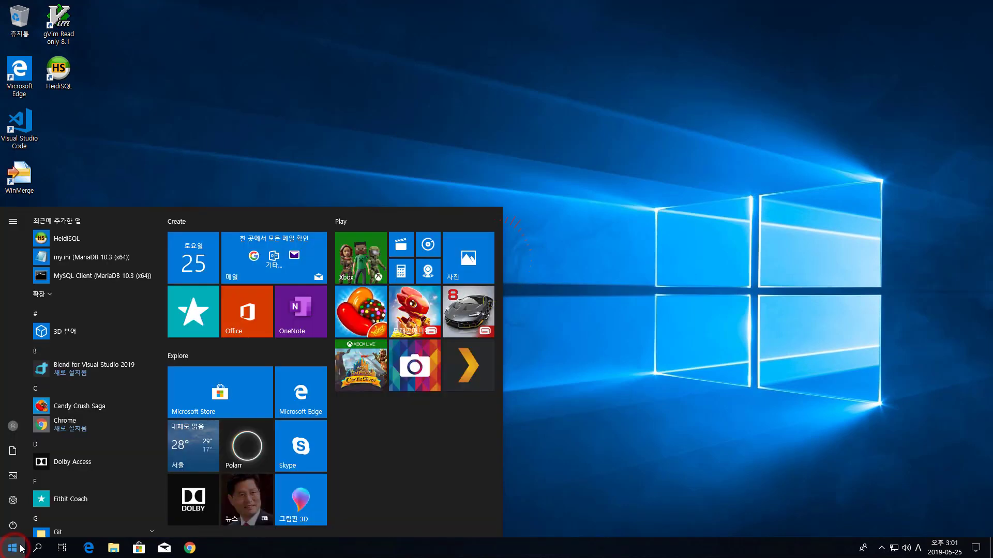
{"action": "left_click", "coordinate": [44, 294]}
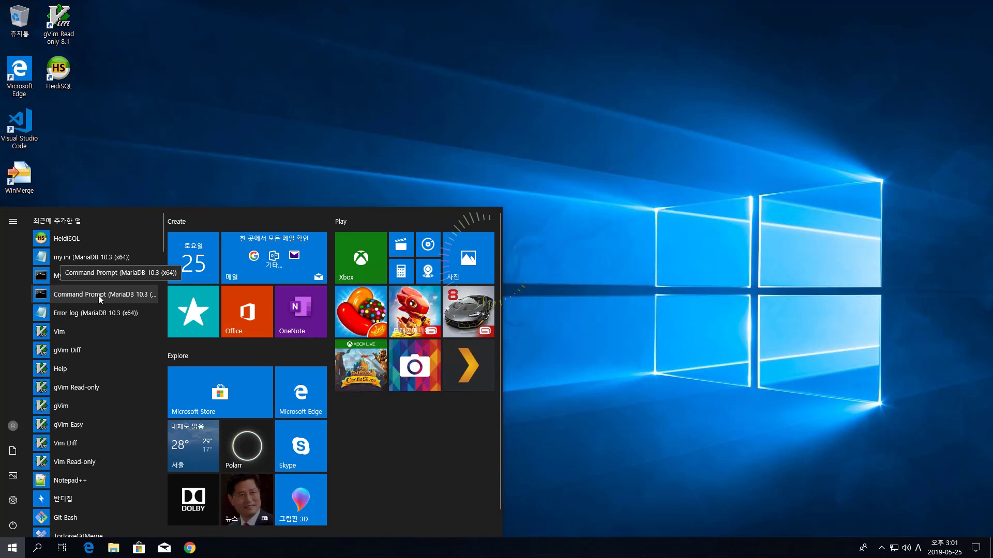
{"action": "left_click", "coordinate": [98, 296]}
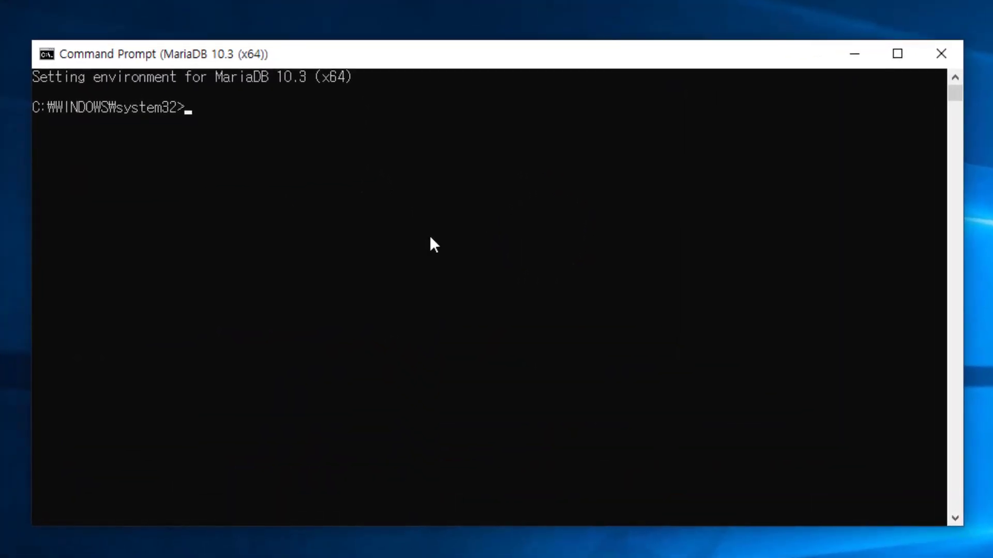
Step: Log in to MariaDB with mysql -uroot -p and enter the root password
{"action": "type", "text": "mysql"}
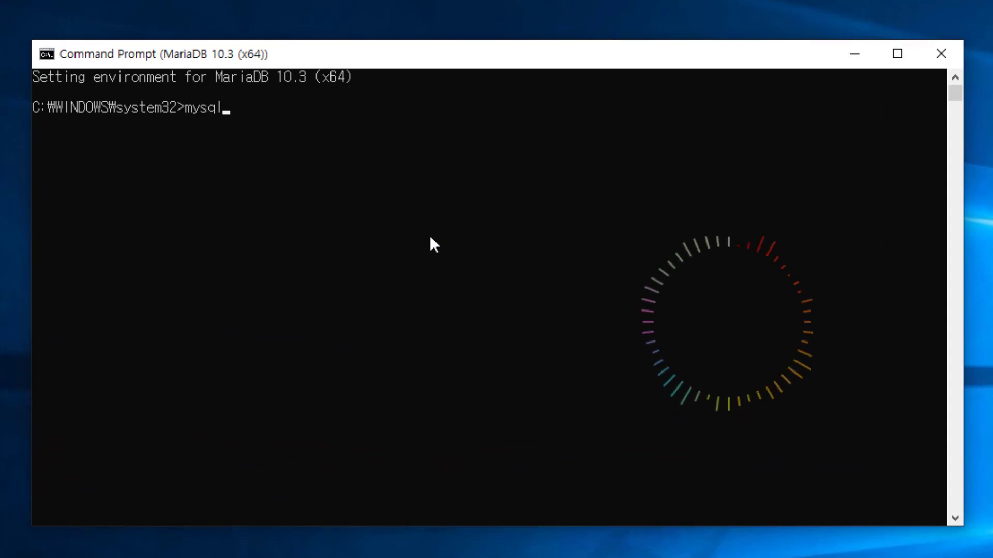
{"action": "type", "text": " -u"}
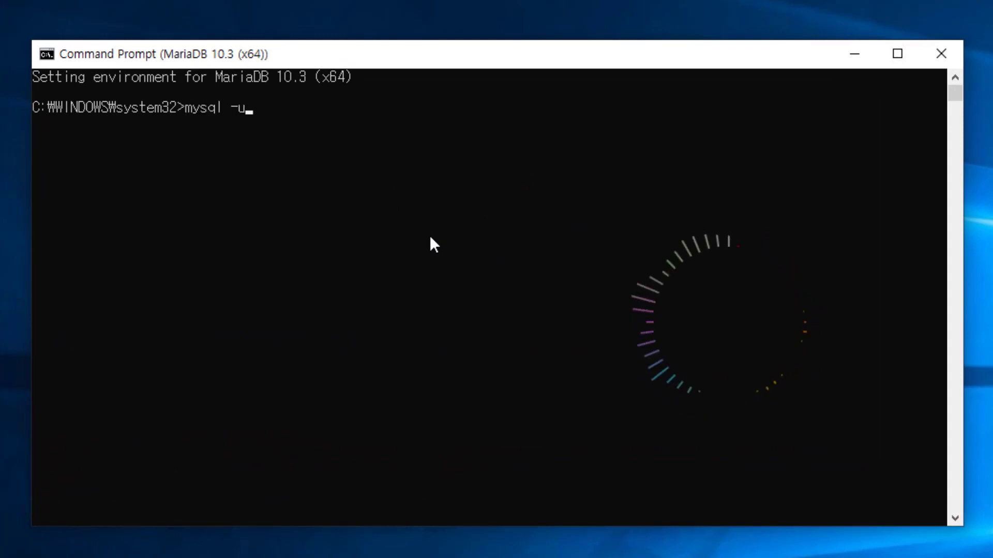
{"action": "type", "text": "root -p"}
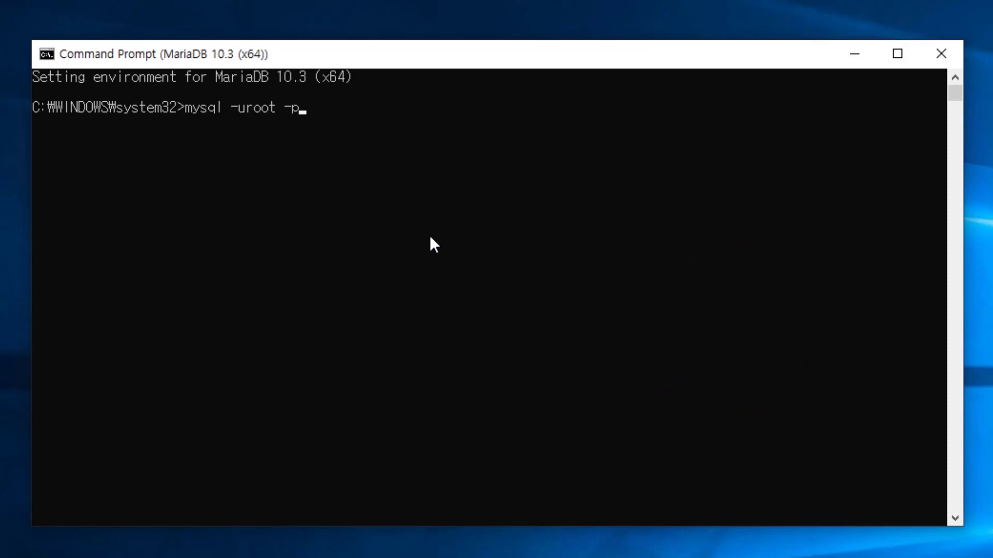
{"action": "key", "text": "Return"}
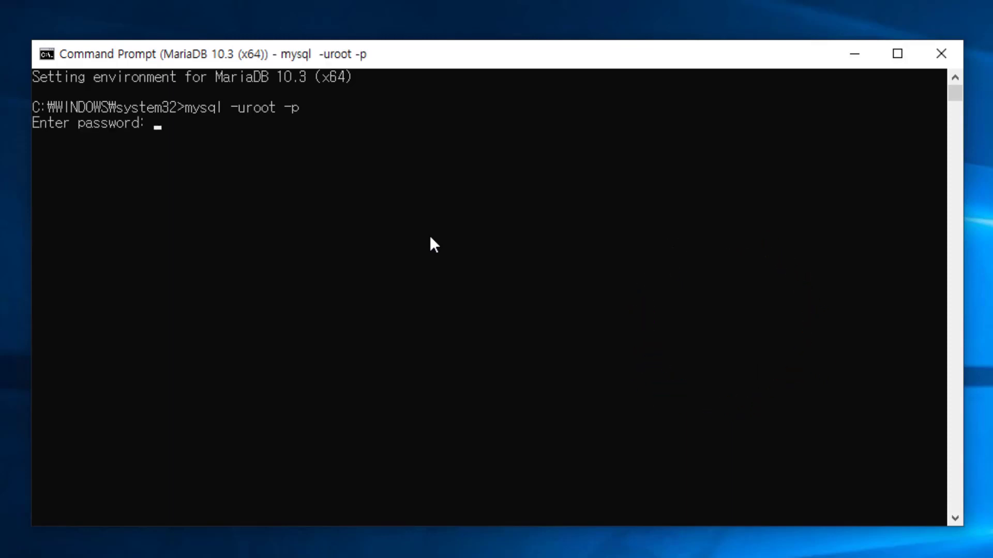
{"action": "type", "text": "***********"}
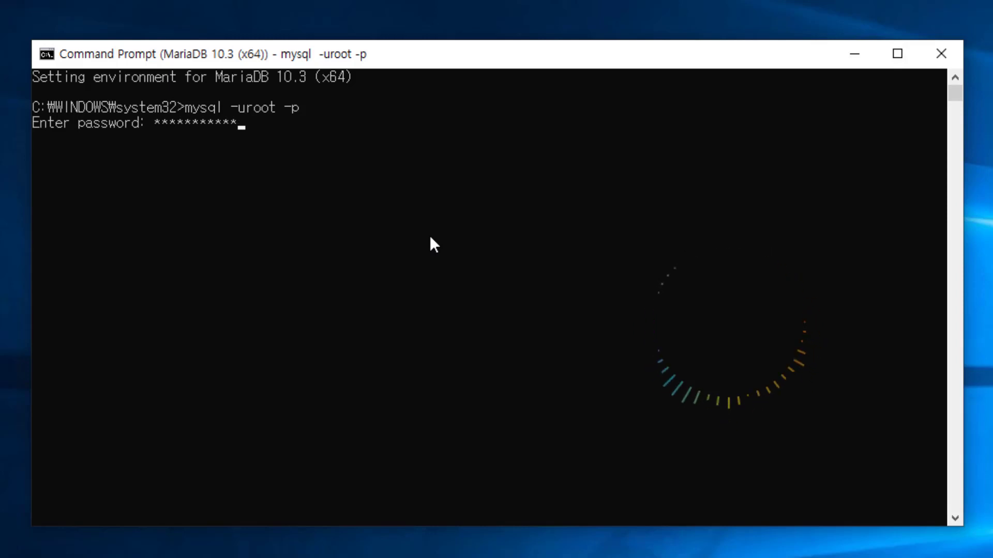
{"action": "key", "text": "Return"}
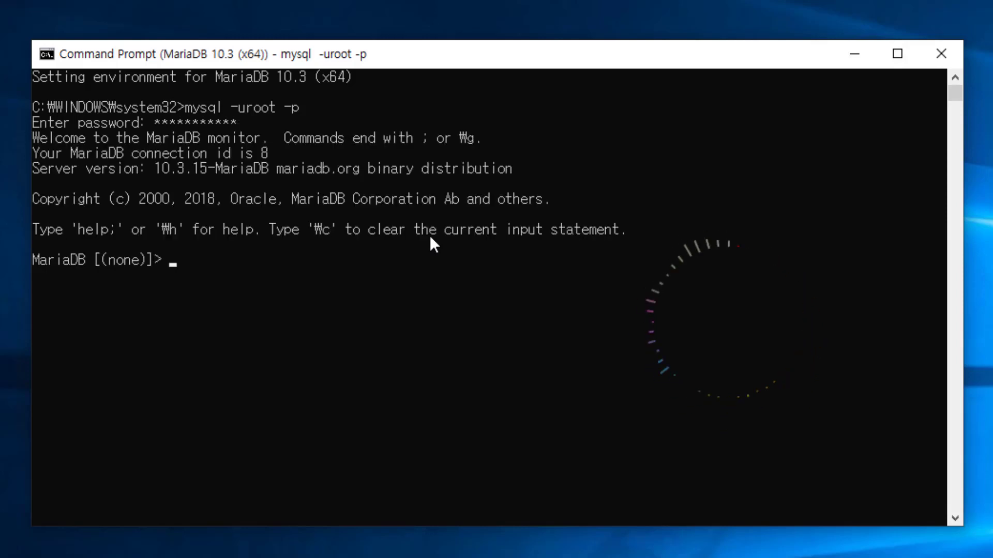
Step: Run status; to confirm server, database, client and connection character sets are utf8
{"action": "type", "text": "status;"}
{"action": "key", "text": "Return"}
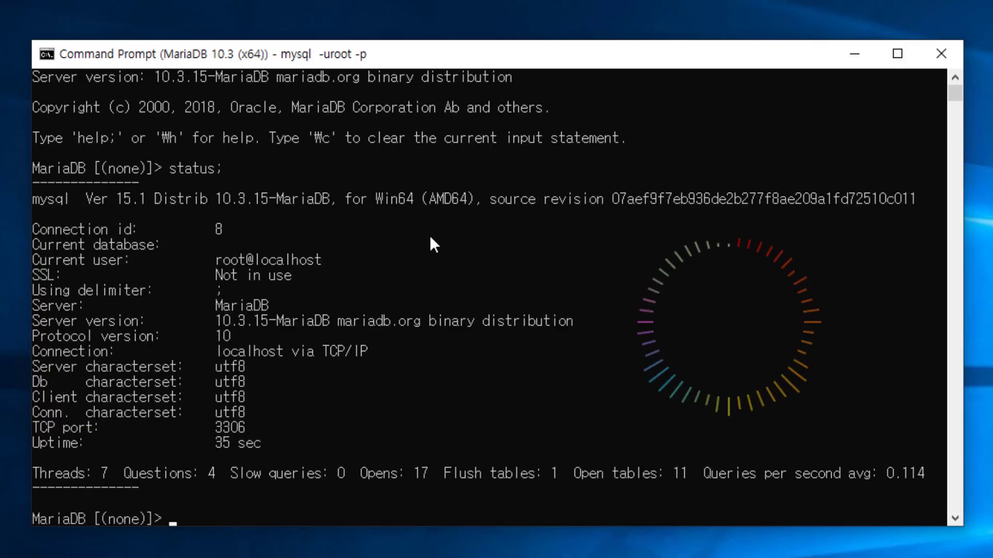